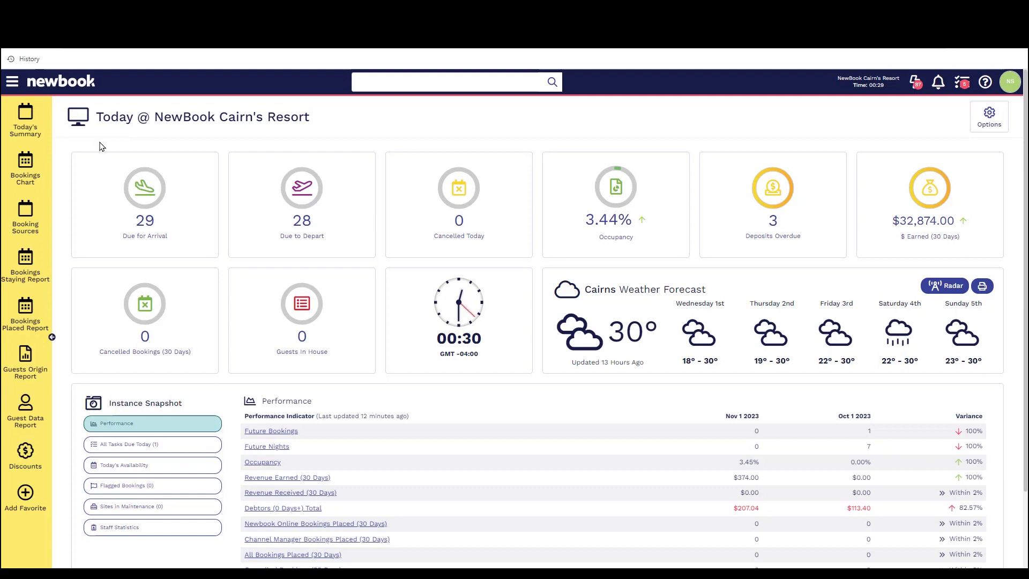
From the bookings chart, start a new booking on Full Hookup Pull-Thru Site 02 for Nov 5–9 2023
click(18, 169)
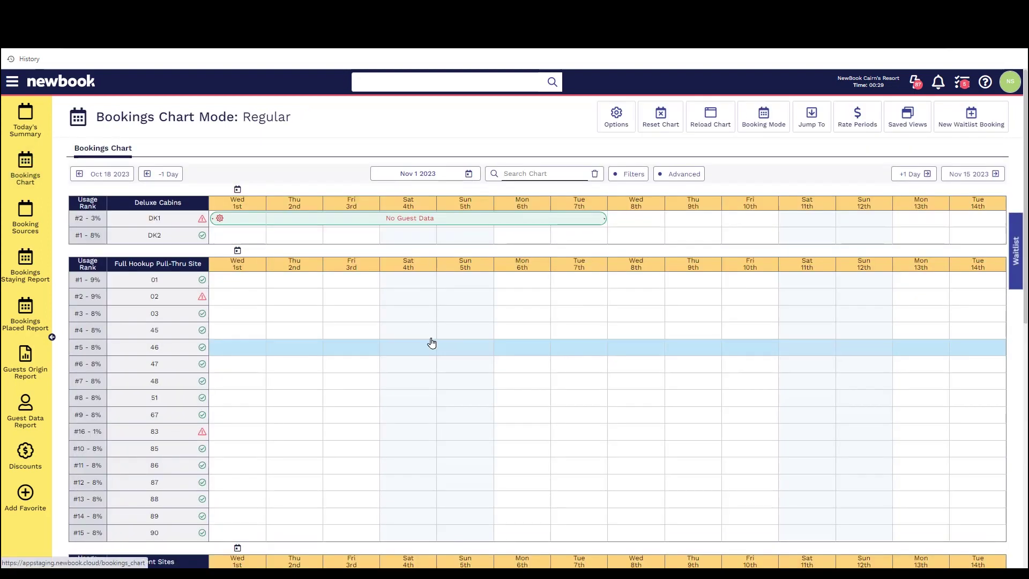
drag(459, 300, 606, 302)
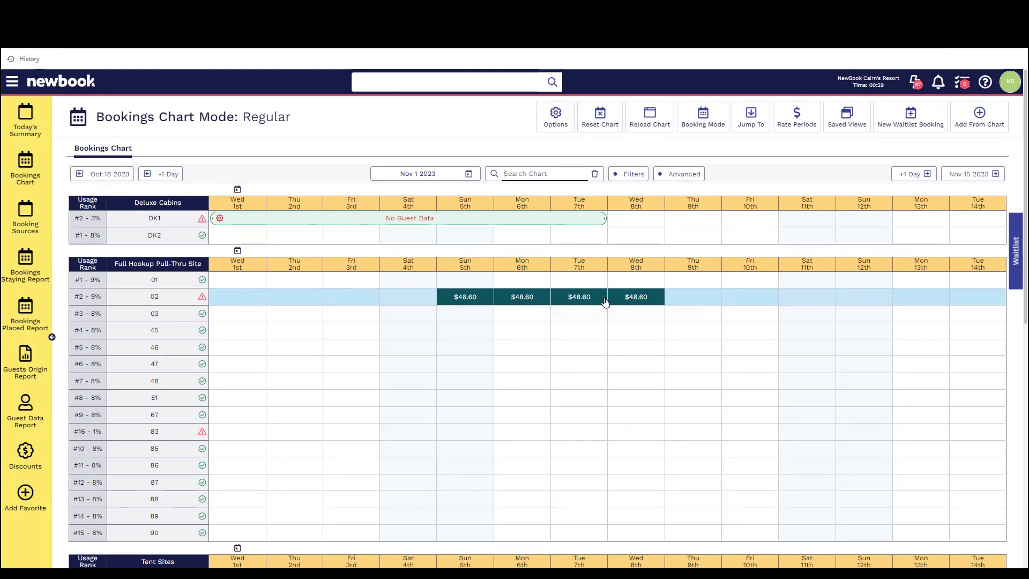
click(979, 128)
click(976, 145)
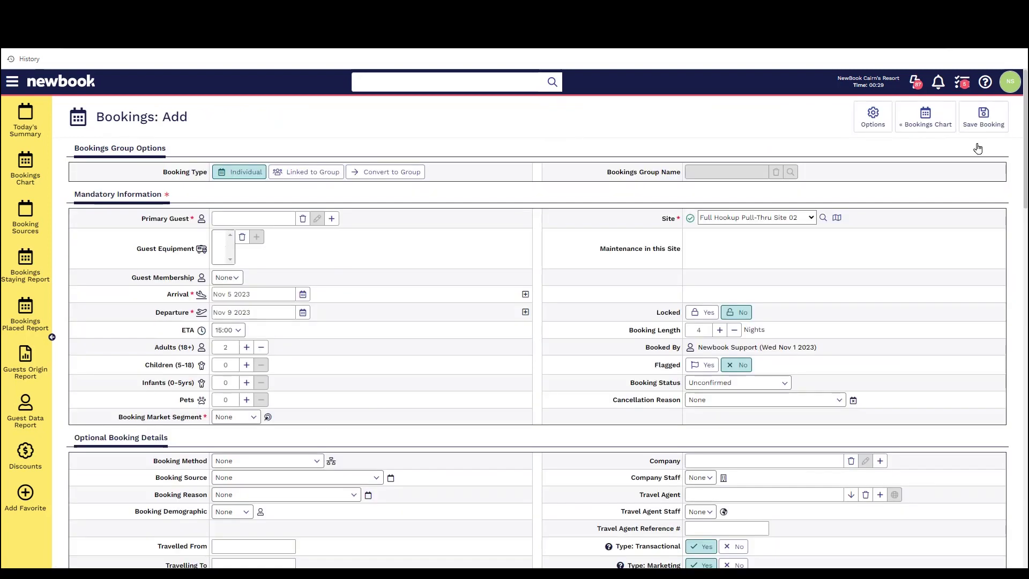
drag(191, 119, 97, 121)
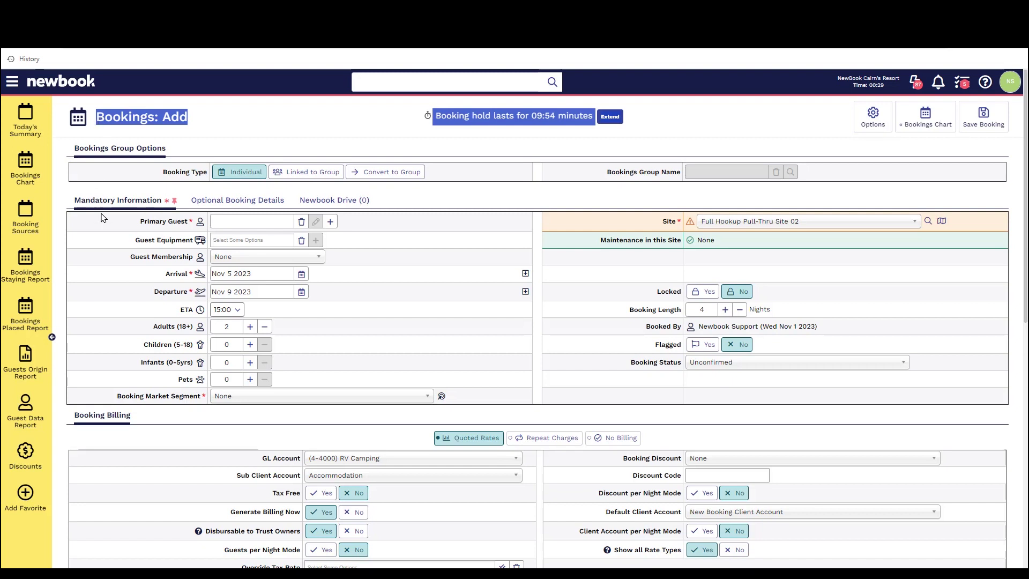
Enter a guest name in the Primary Guest field, then replace it with a test name
drag(141, 222, 187, 223)
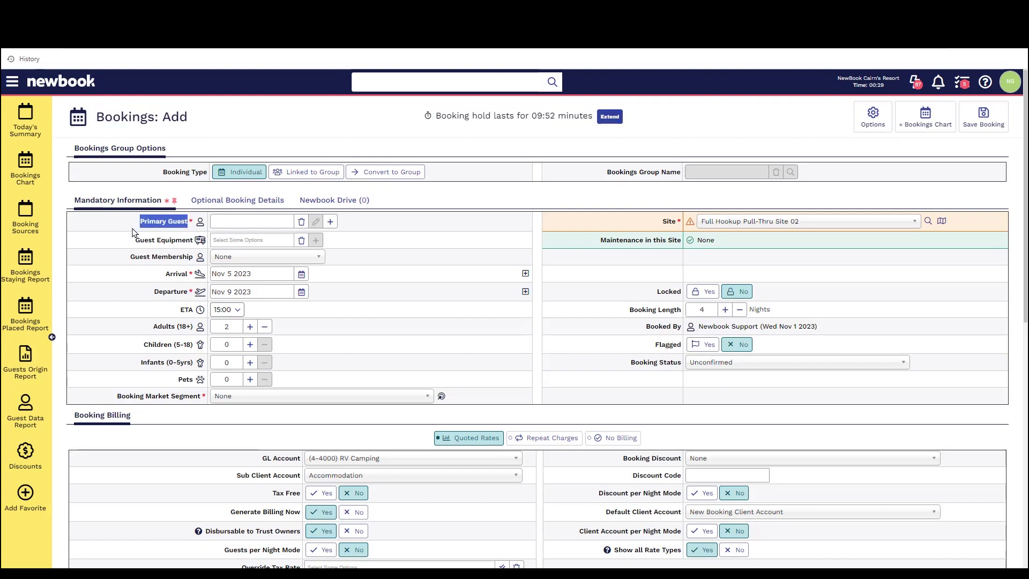
click(215, 220)
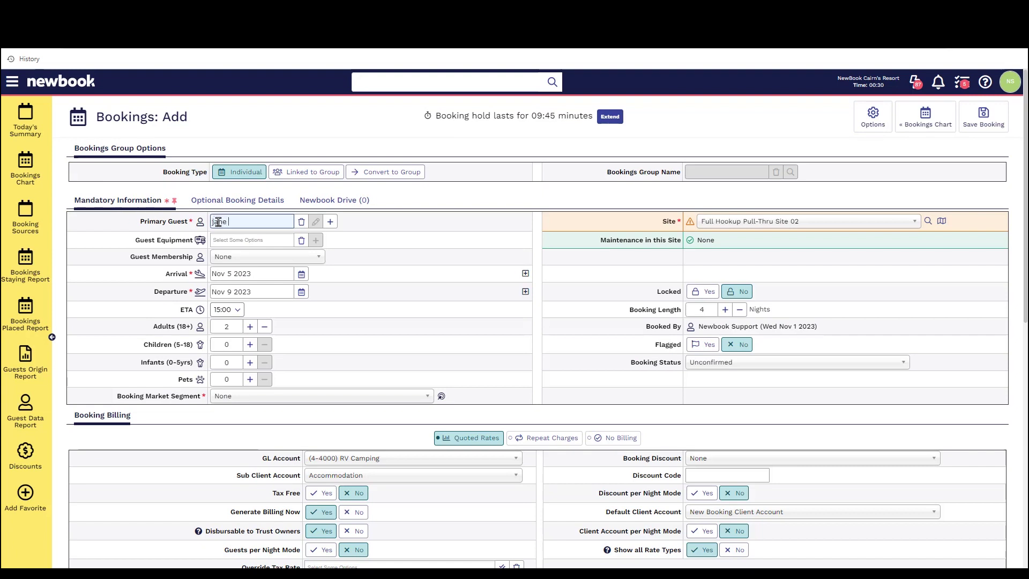
text(jane doe)
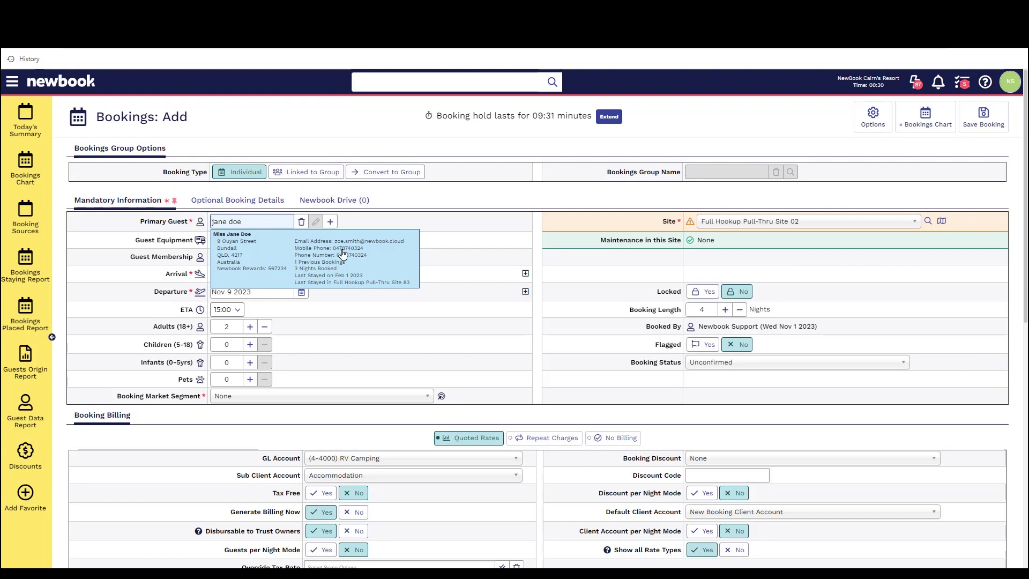
drag(252, 221, 180, 217)
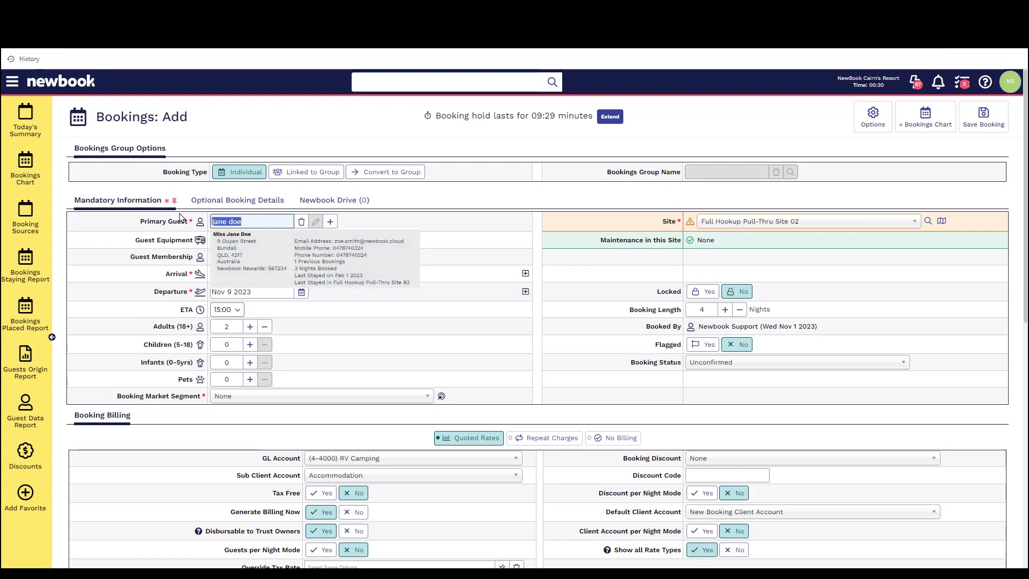
text(test test)
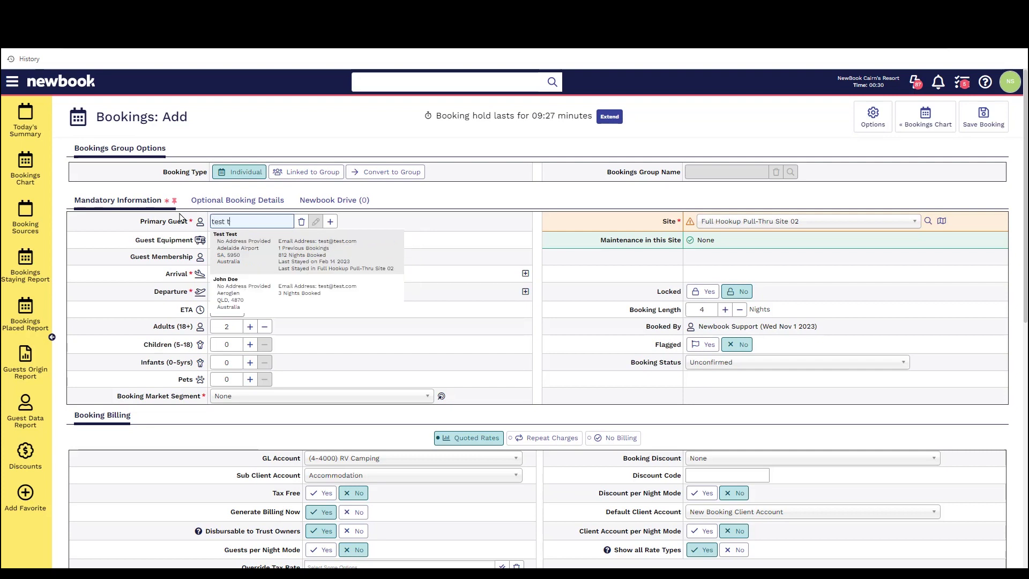
Create a new guest from the entered name and fill the address from the first lookup suggestion
click(329, 222)
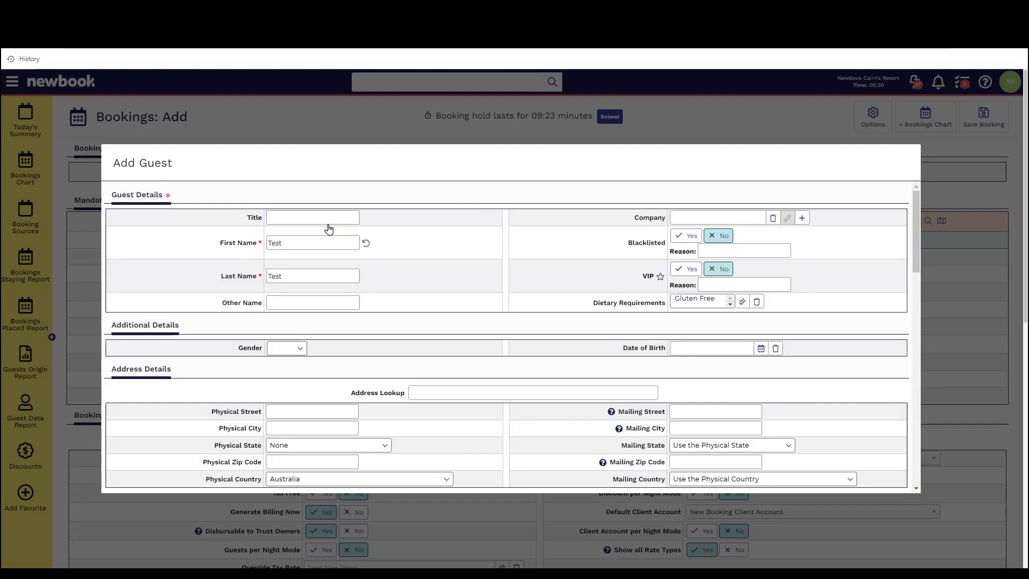
drag(219, 235, 258, 257)
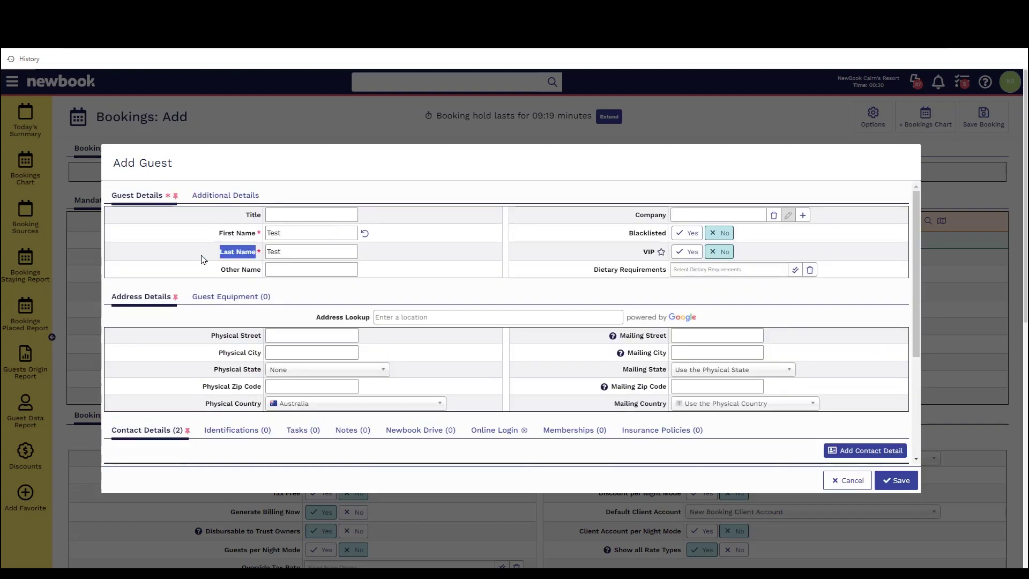
drag(111, 296, 179, 314)
drag(311, 317, 404, 316)
click(402, 317)
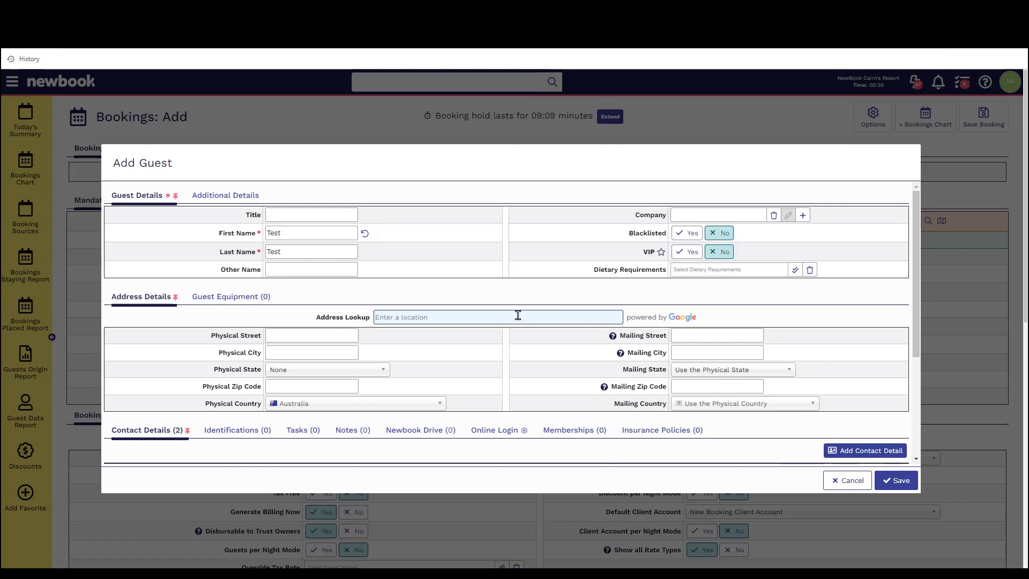
text(9 ouyan)
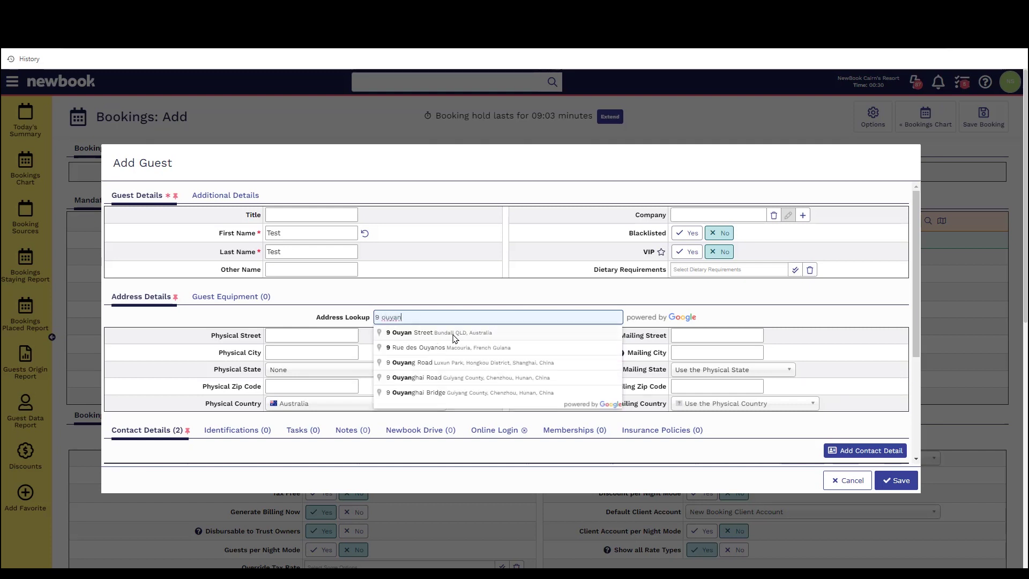
click(455, 338)
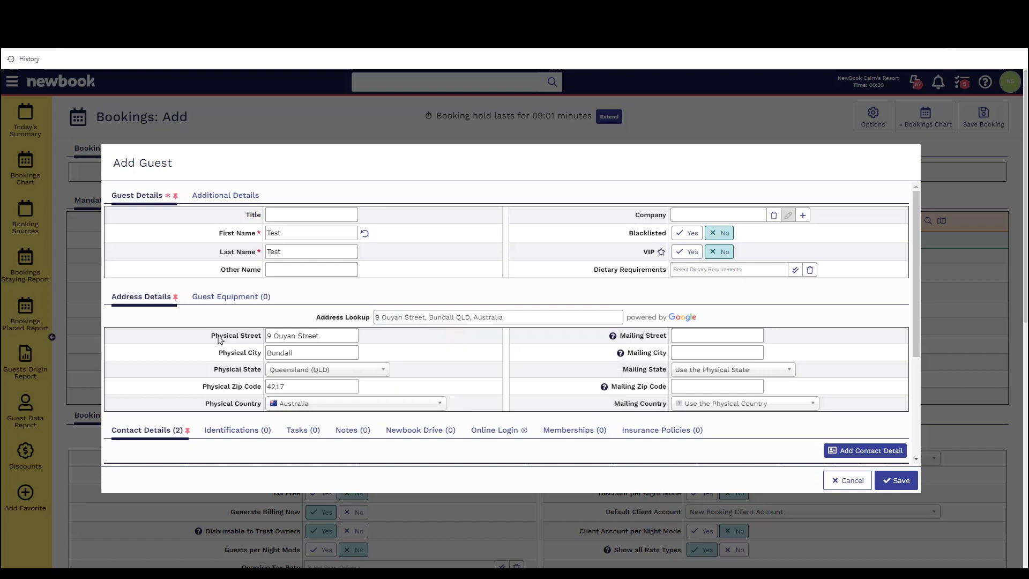
Review the auto-filled state and contact details, then close the Add Guest form
double_click(260, 369)
click(504, 369)
scroll(504, 370, down, 3)
drag(140, 379, 190, 385)
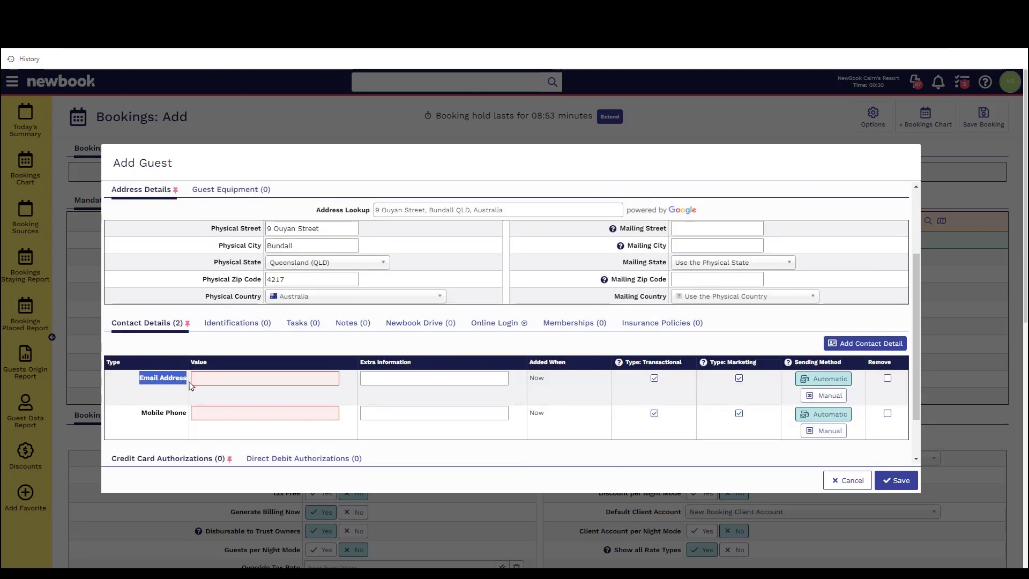
drag(140, 414, 192, 420)
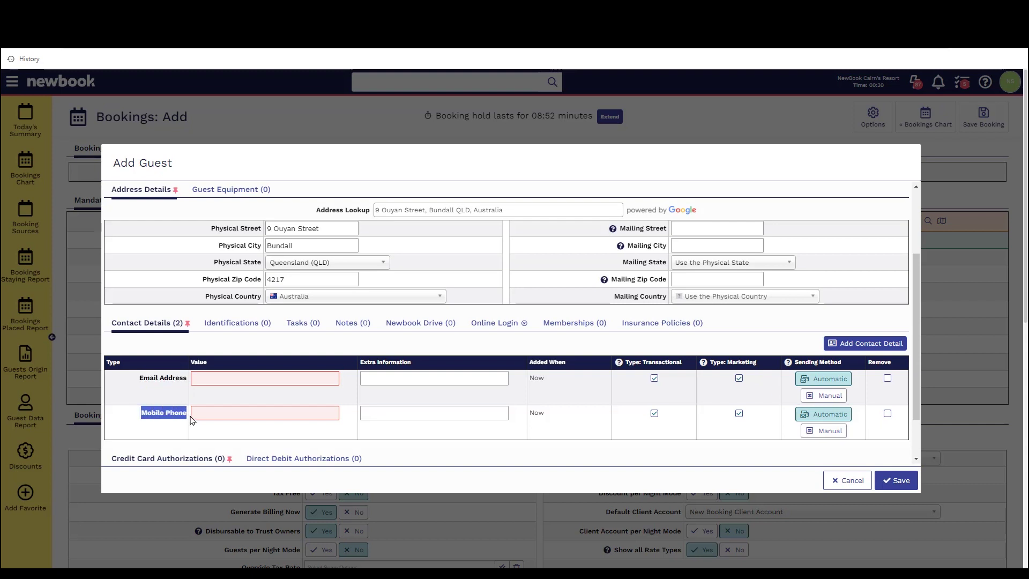
click(135, 424)
key(Return)
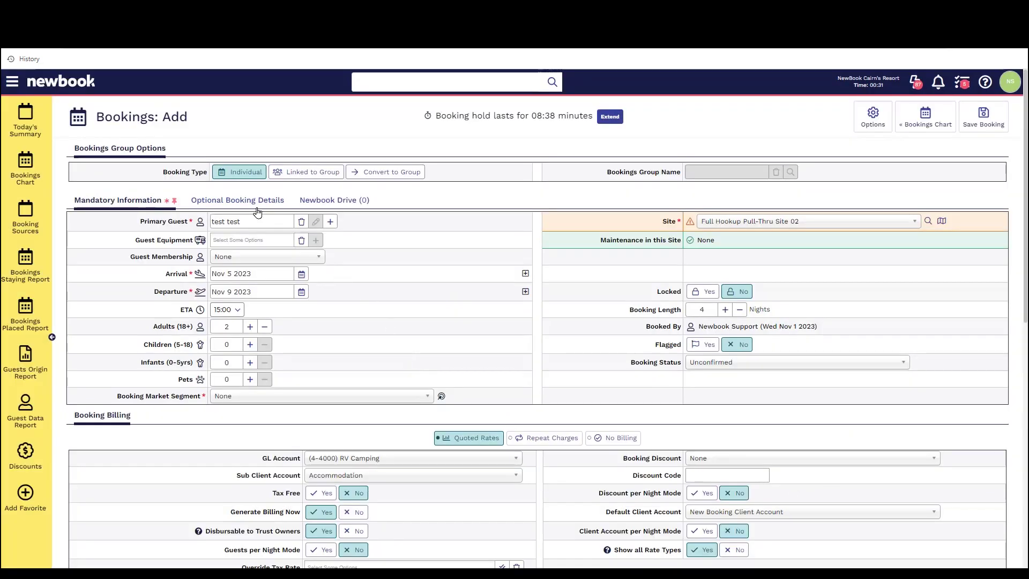
click(233, 201)
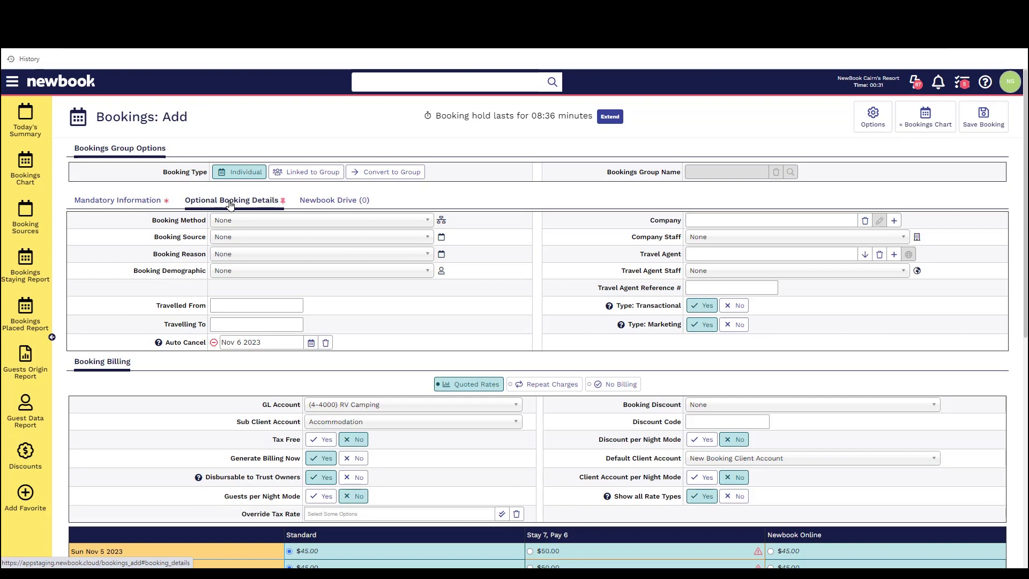
drag(152, 221, 139, 271)
click(211, 277)
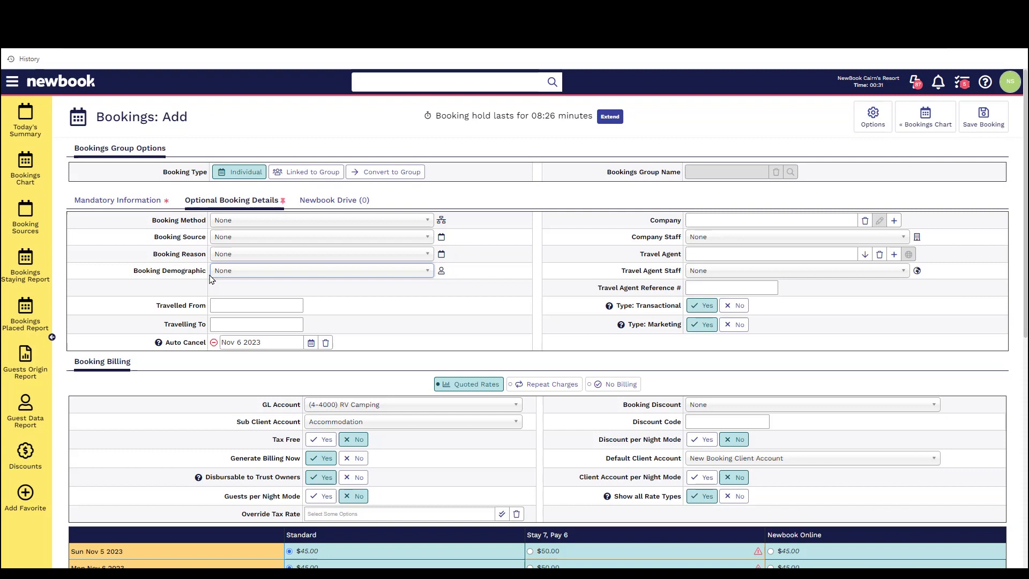
click(133, 199)
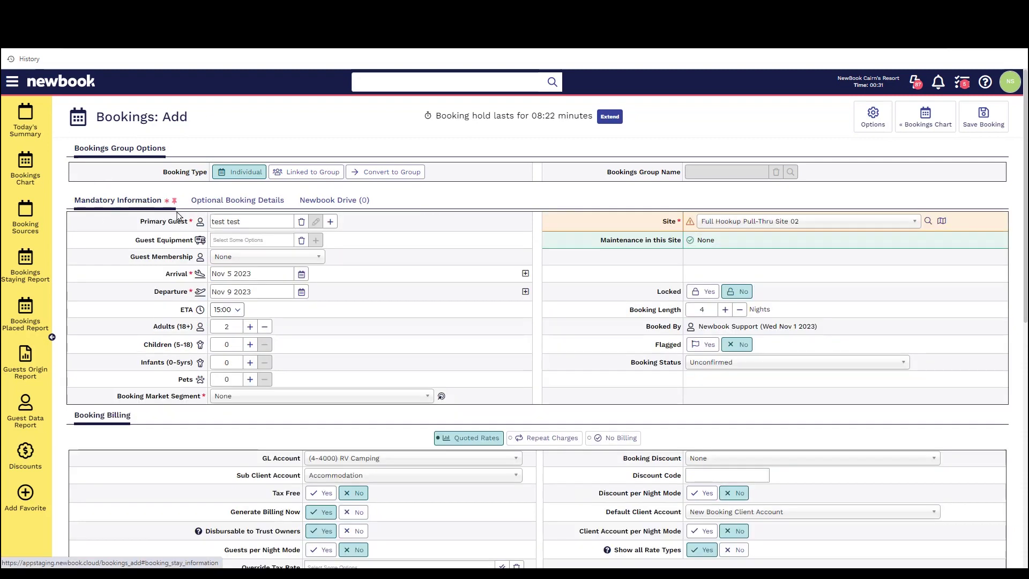
drag(117, 397, 206, 399)
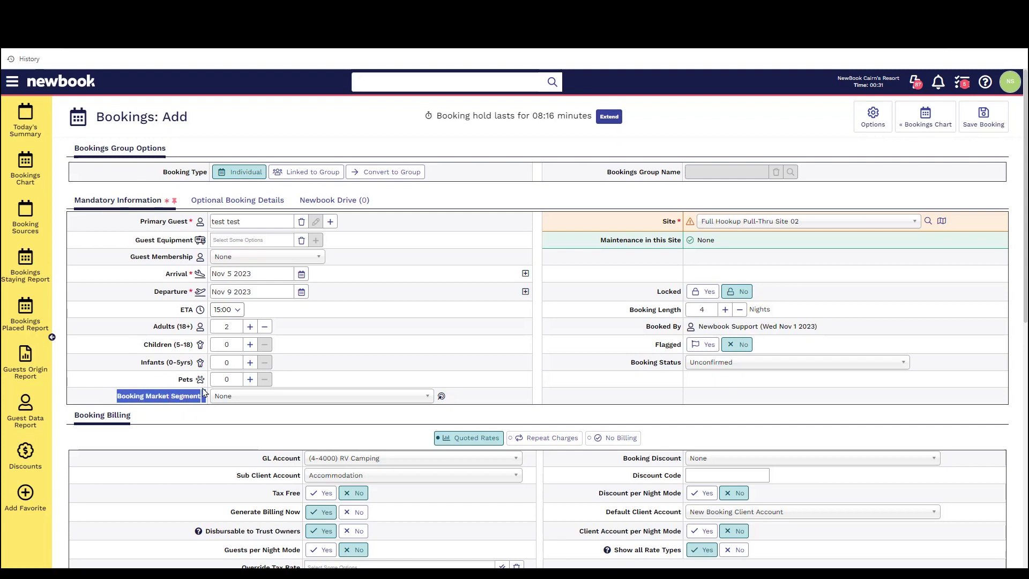
drag(118, 396, 199, 403)
Check the market segment choices, then review Optional Booking Details: method, source, reason, demographic all None
click(199, 403)
click(240, 401)
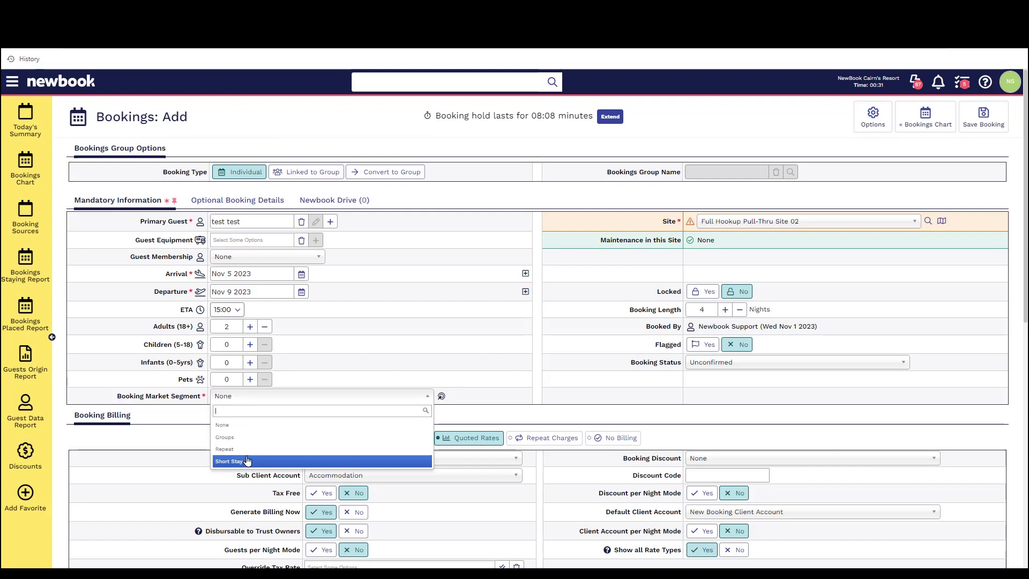
click(242, 202)
click(238, 222)
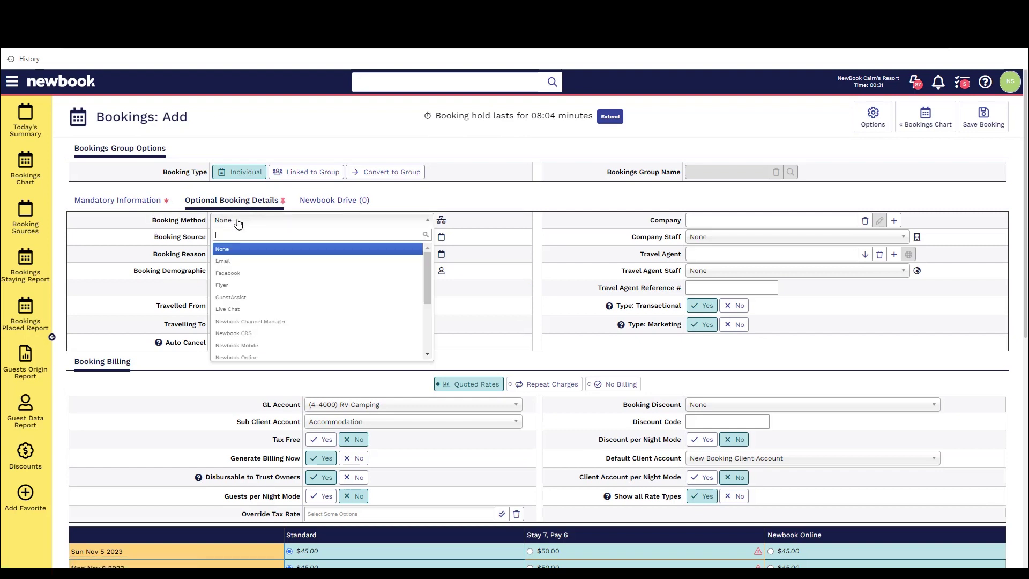
click(238, 222)
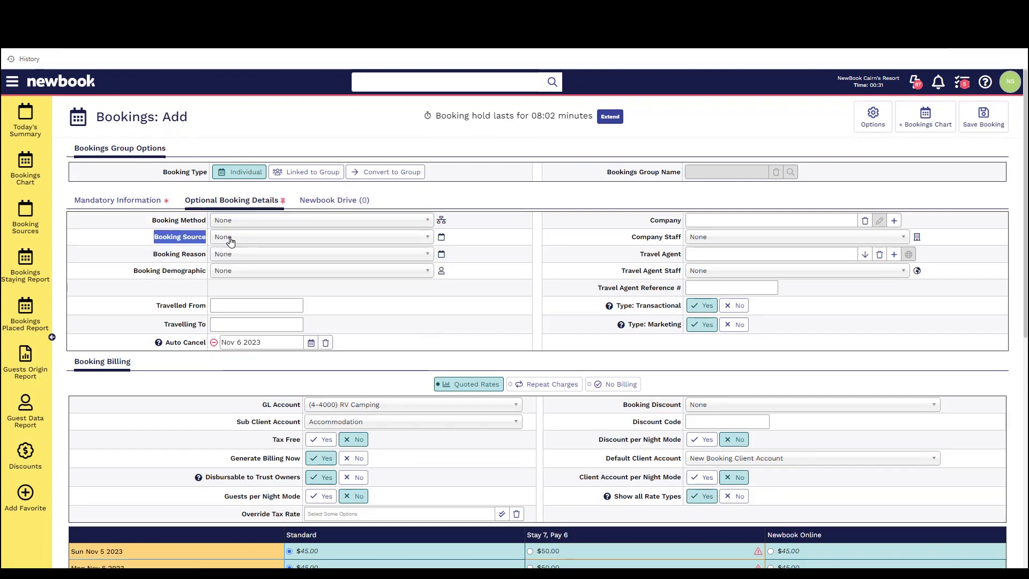
click(230, 237)
click(209, 247)
drag(158, 254, 213, 256)
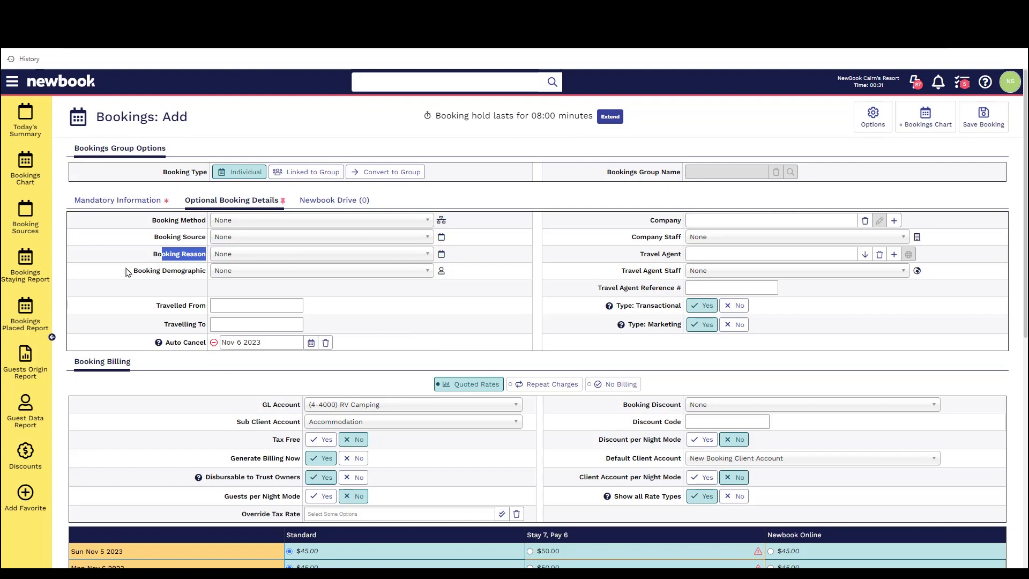
drag(130, 272, 202, 275)
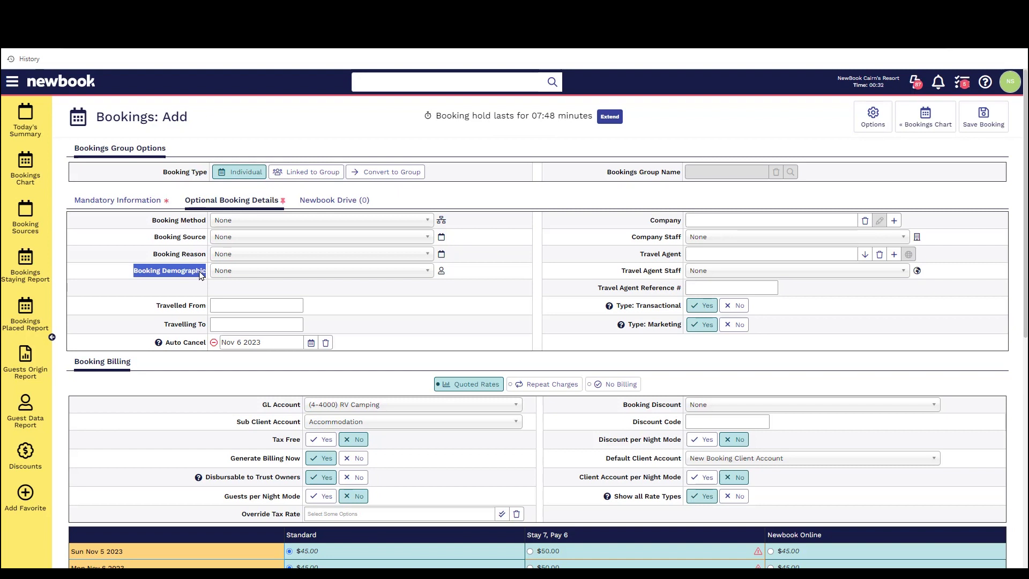
scroll(199, 275, down, 2)
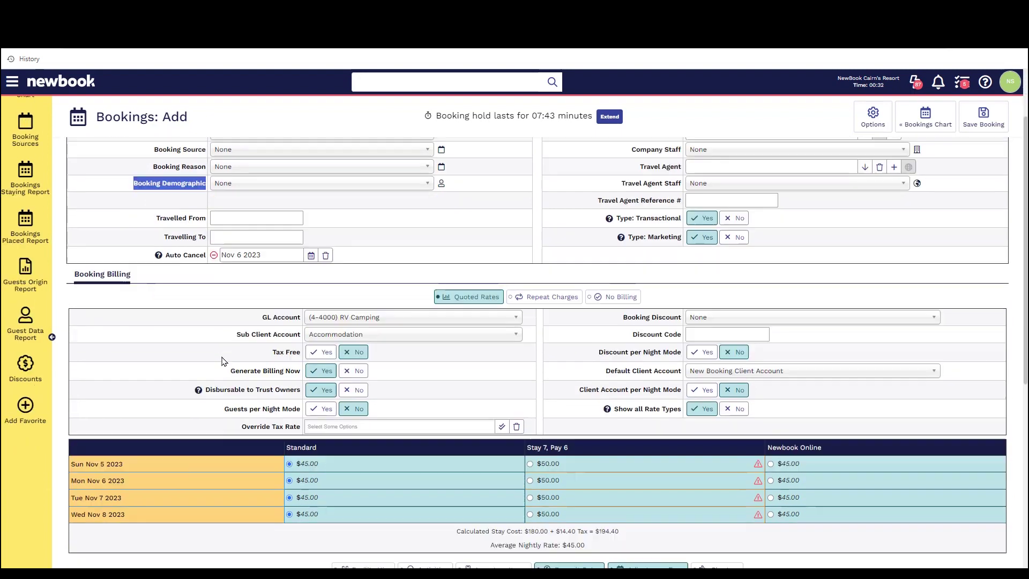
drag(318, 429, 279, 432)
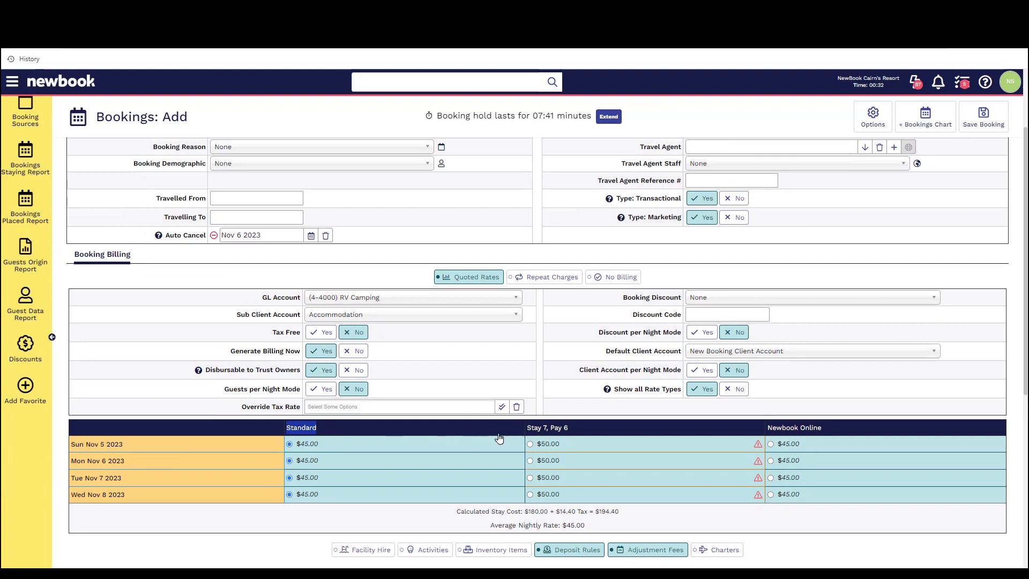
drag(534, 429, 569, 429)
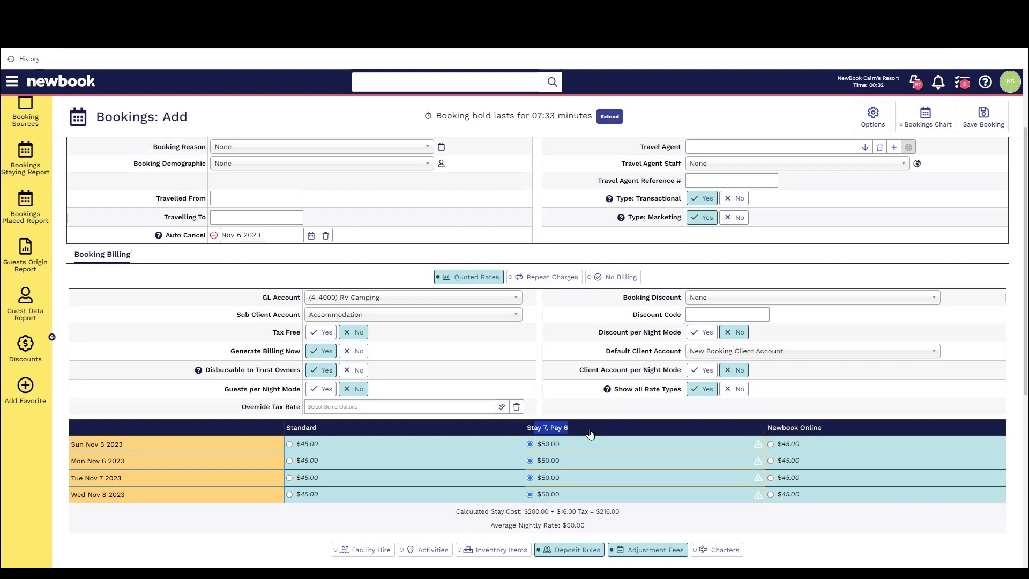
click(420, 432)
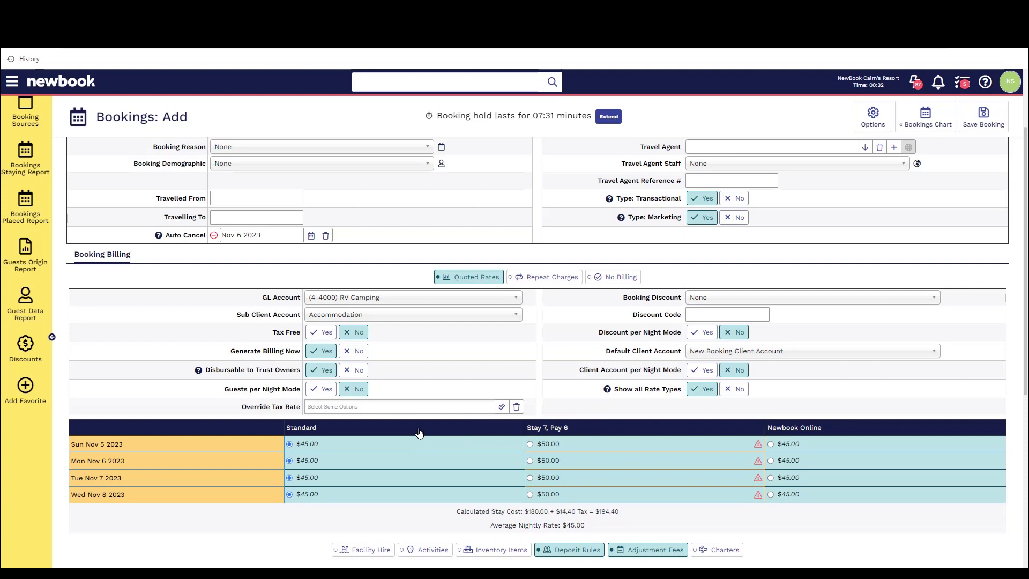
click(707, 302)
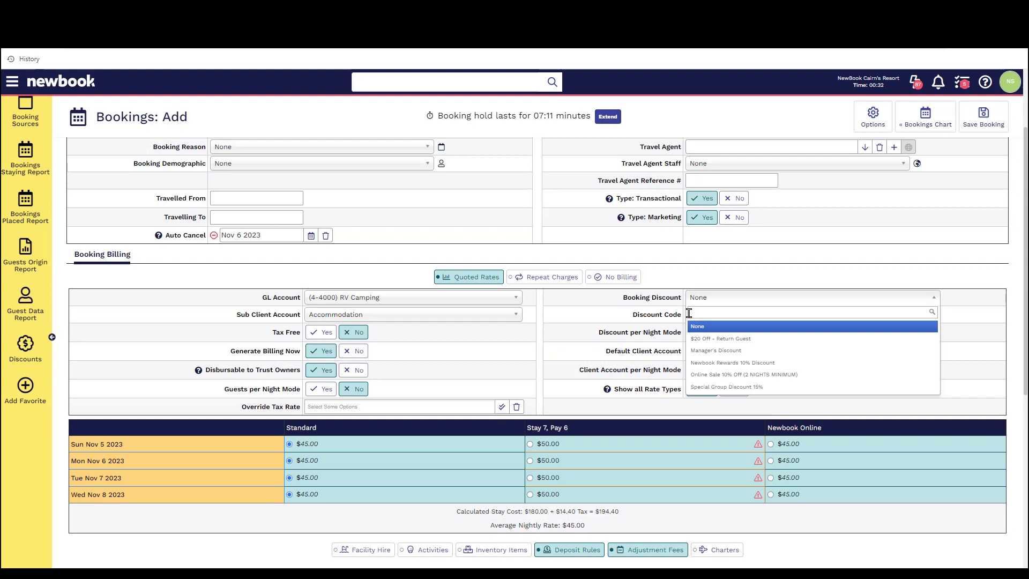
scroll(689, 313, up, 2)
click(169, 239)
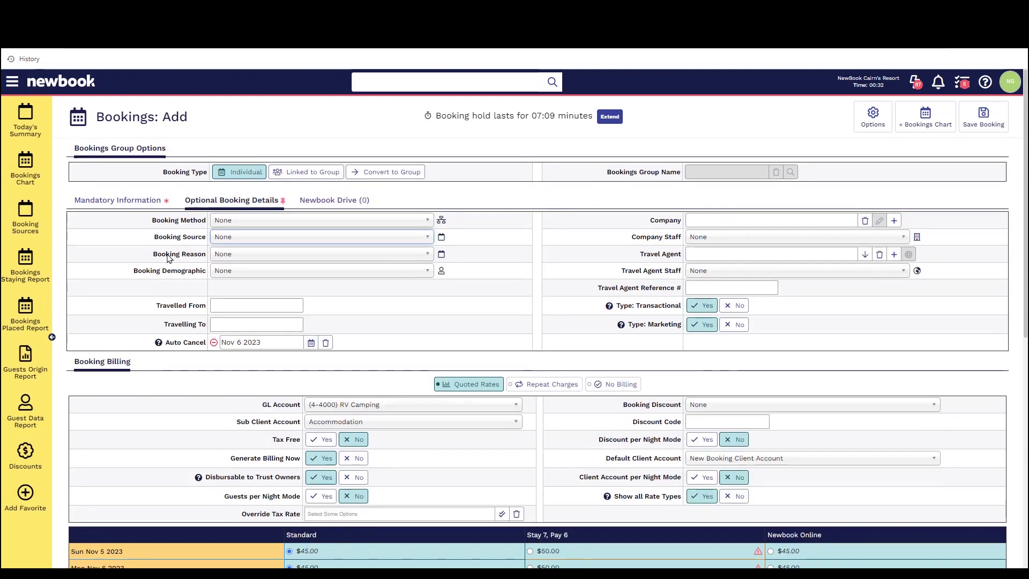
click(177, 256)
click(198, 271)
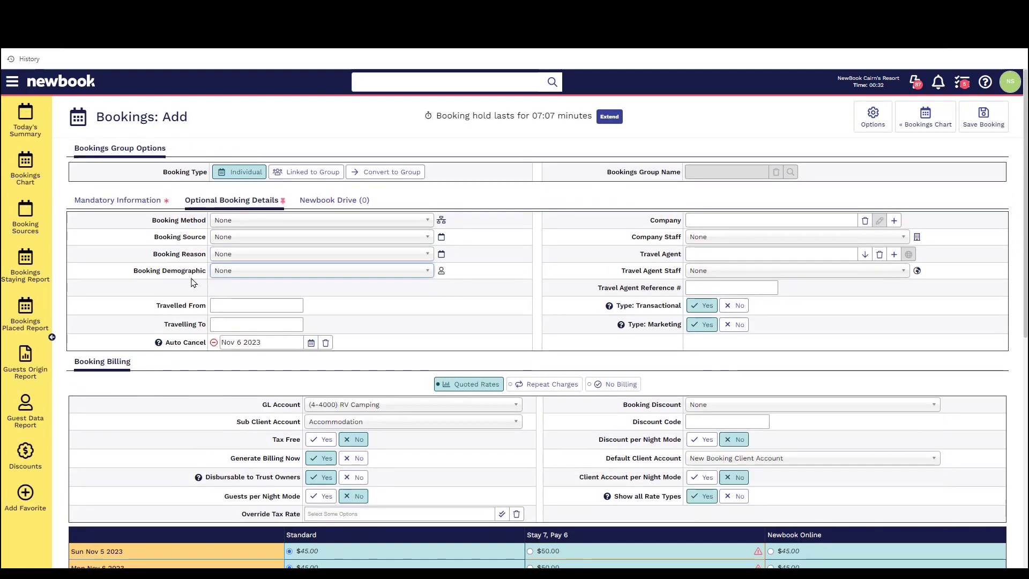
Search 'sour' to open Booking Sources, discarding the unsaved booking, then search the menu for 'add book'
click(12, 83)
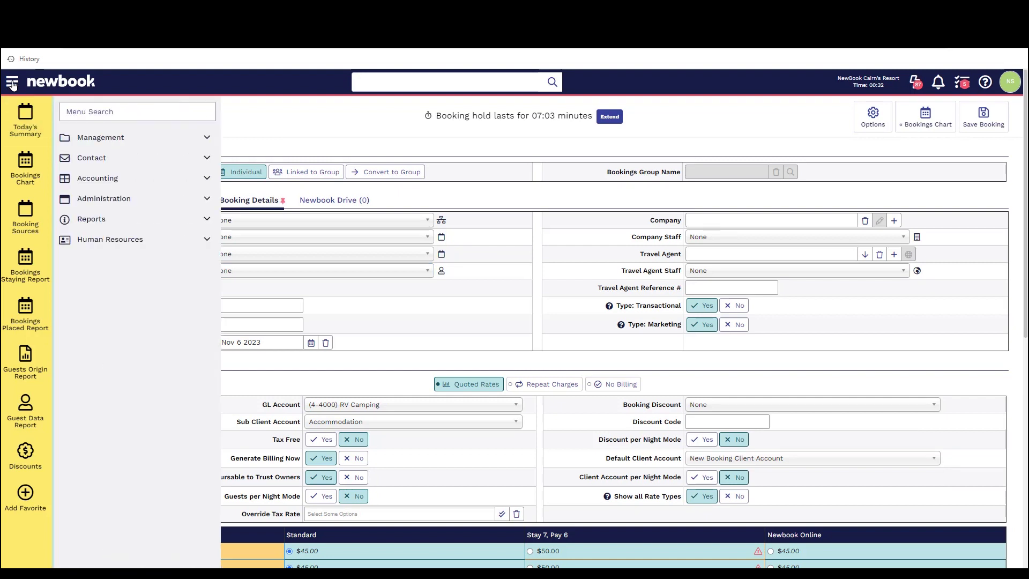
text(sour)
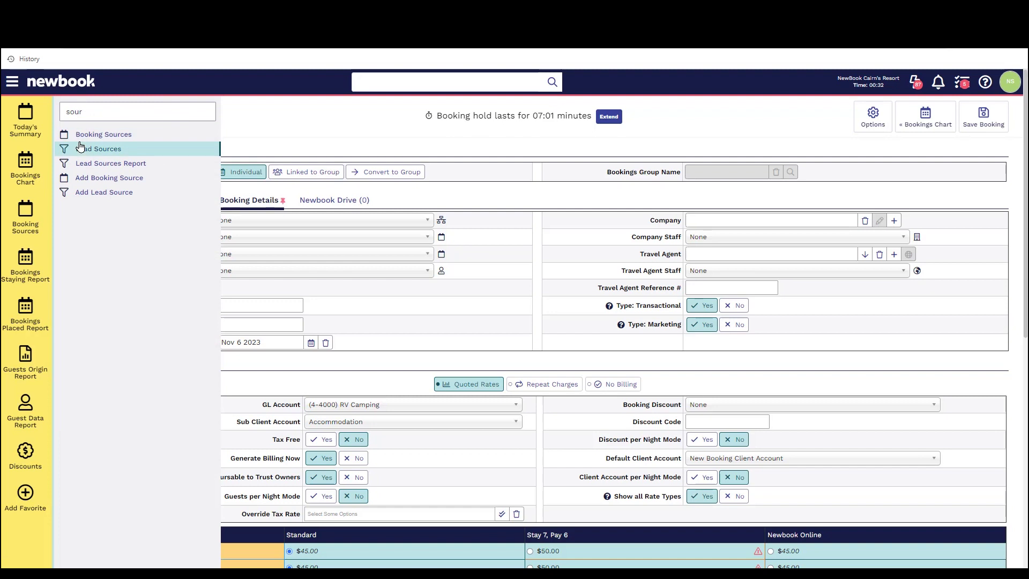
click(110, 138)
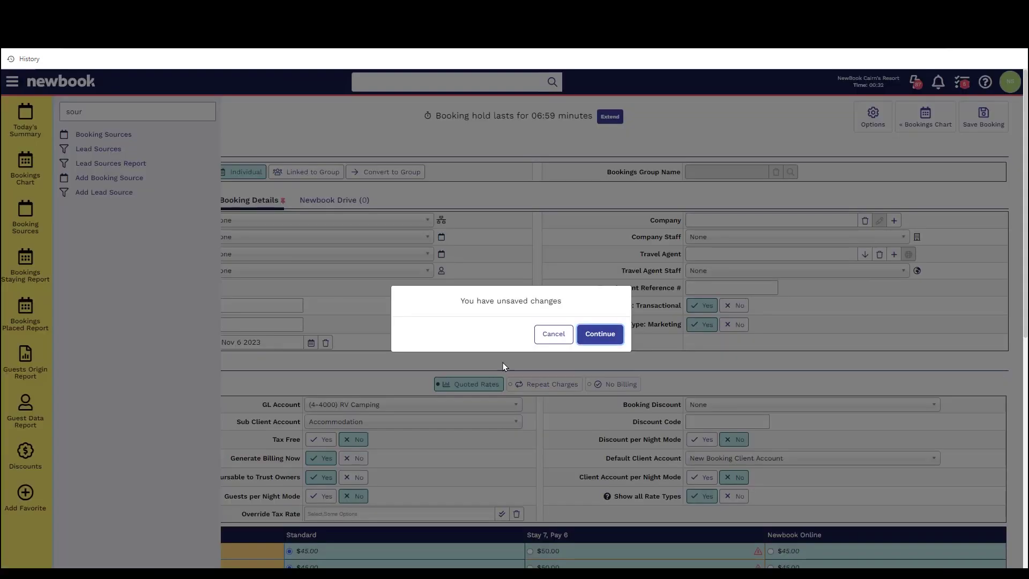
click(605, 335)
drag(95, 117, 211, 128)
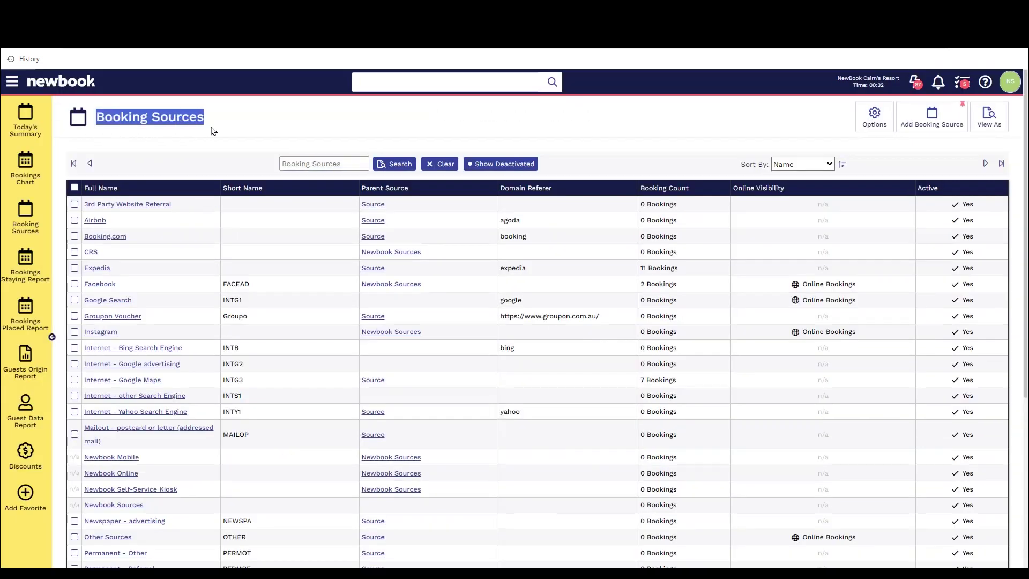
click(124, 157)
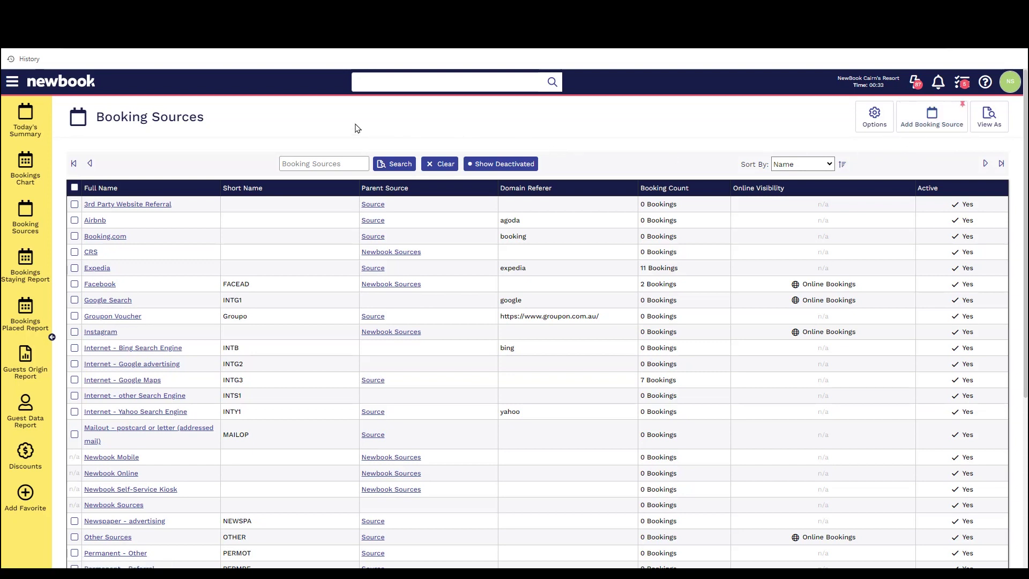
click(12, 83)
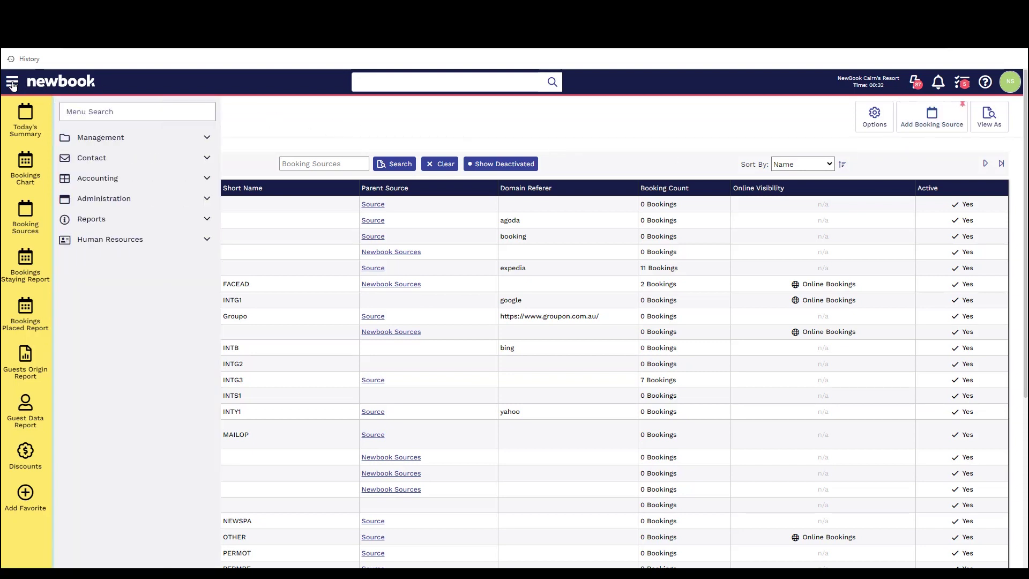
text(add book)
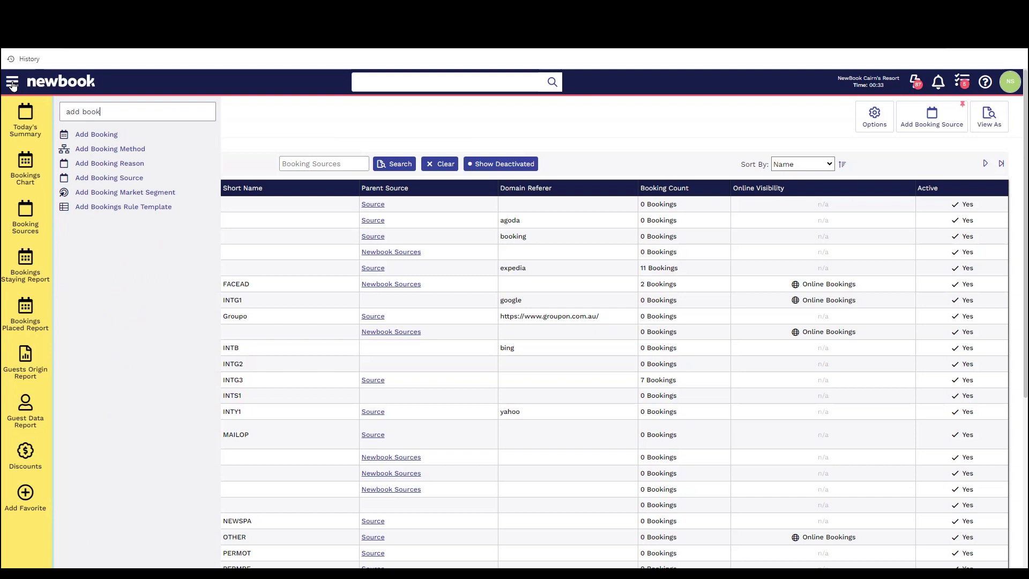
Start a new booking and bring up its Default and Required Fields settings
click(83, 137)
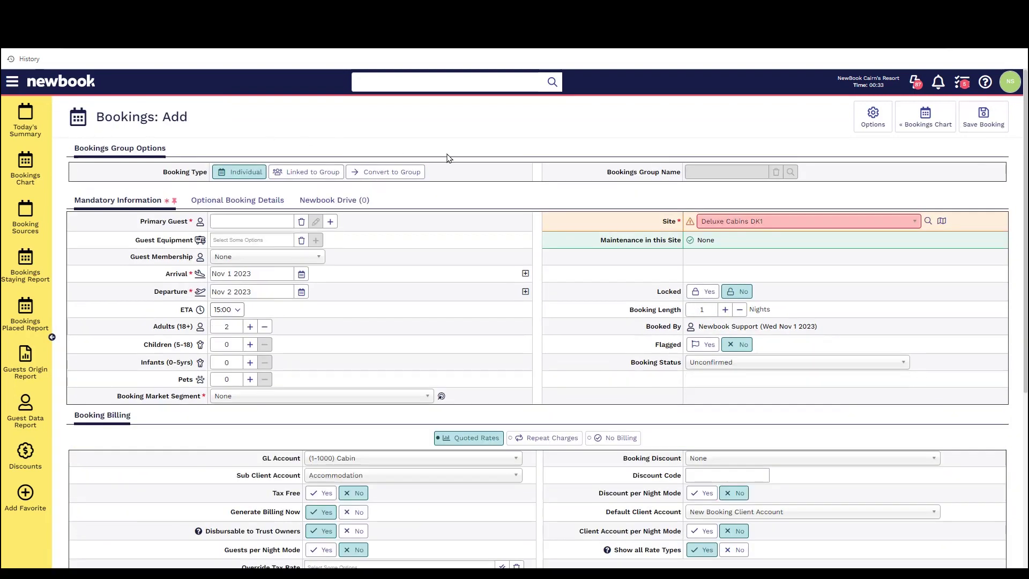
click(873, 118)
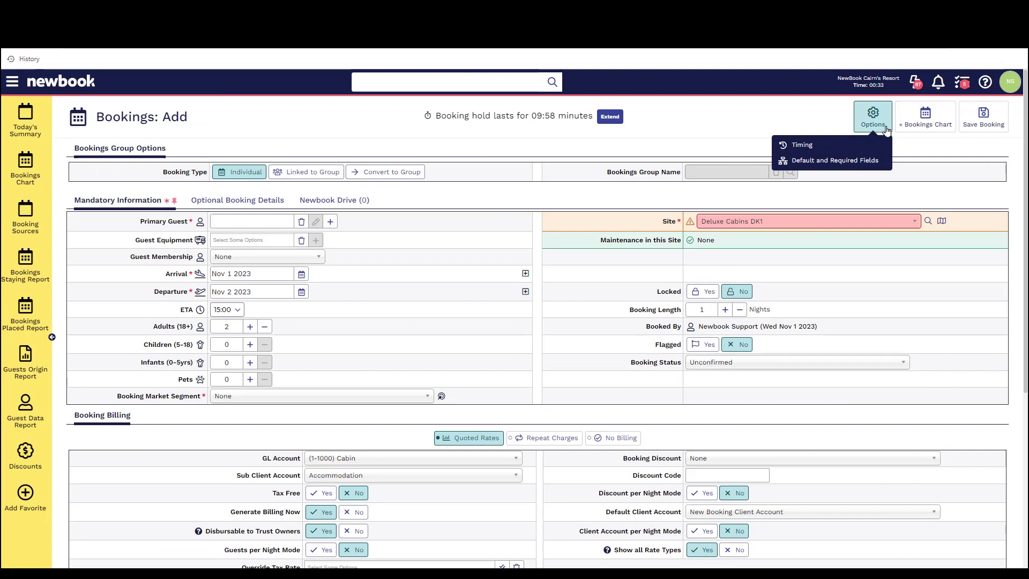
click(832, 162)
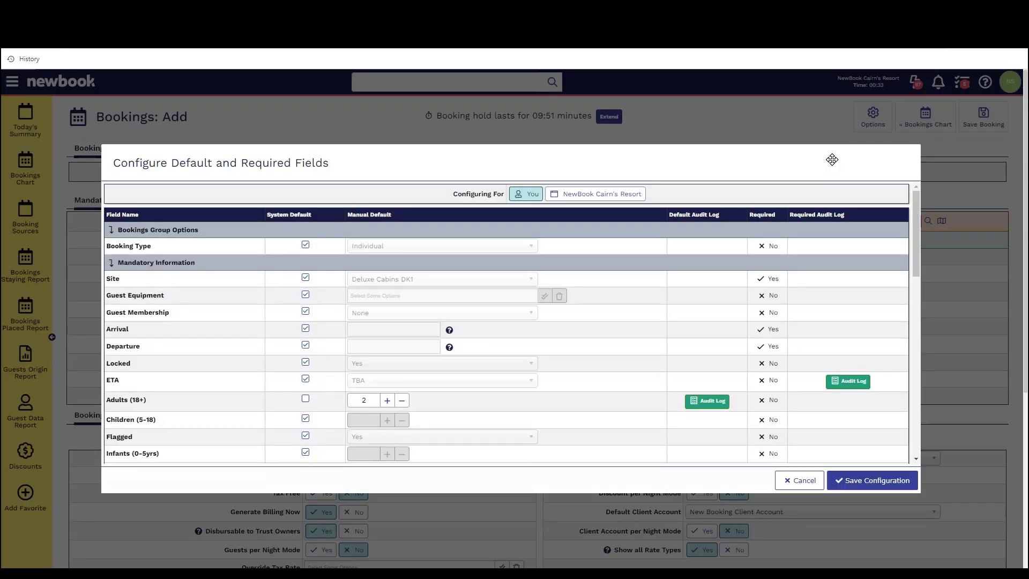
Configure for NewBook Cairn's Resort, mark Booking Source as Required, and save the configuration
drag(450, 194, 510, 196)
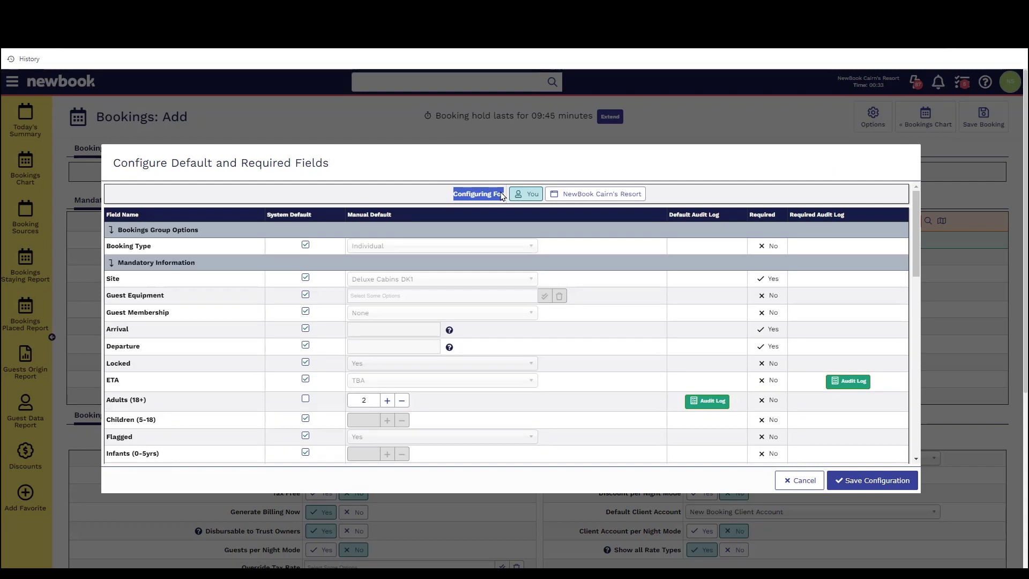
click(575, 194)
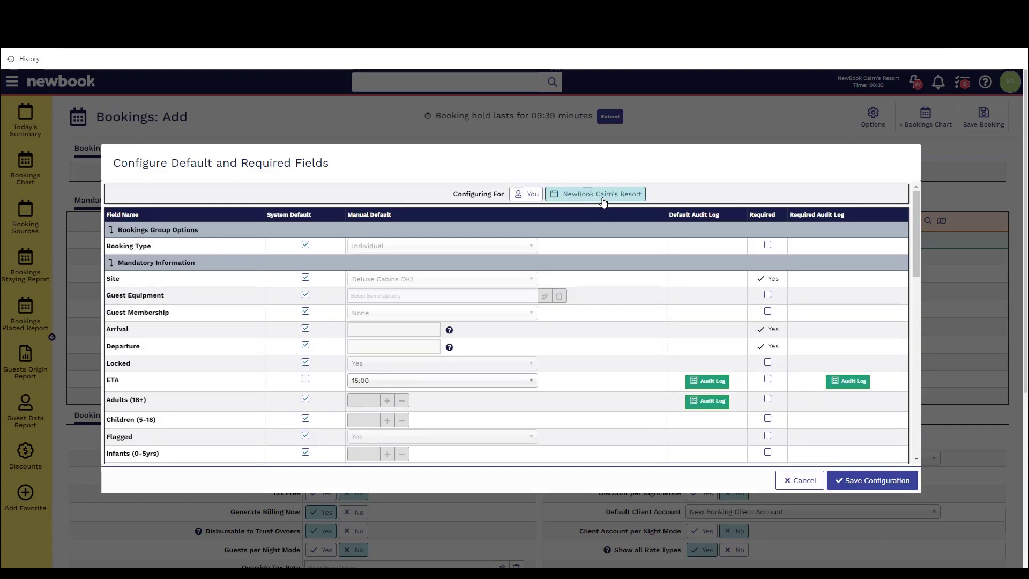
scroll(167, 316, down, 6)
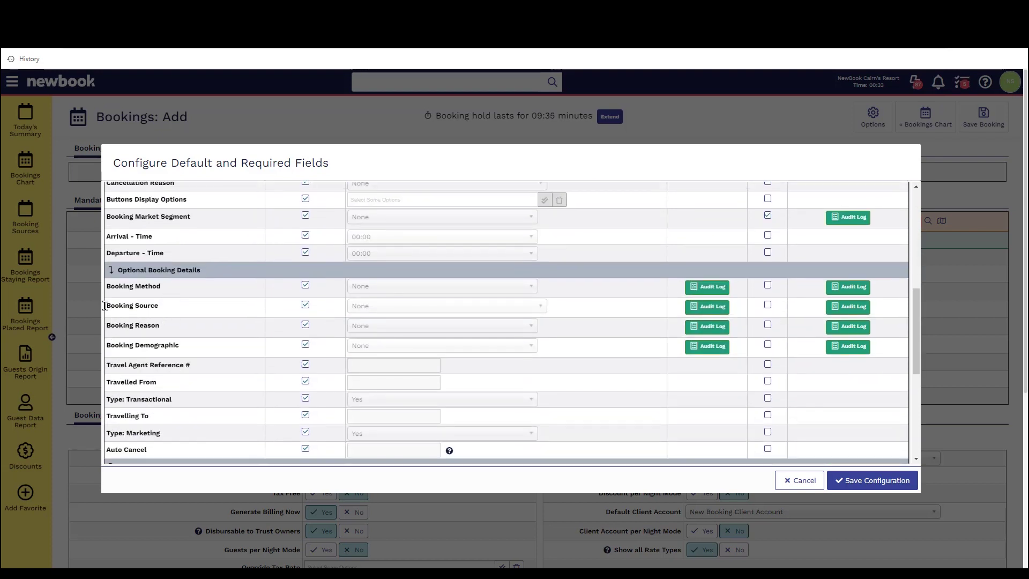
drag(105, 305, 167, 306)
click(166, 310)
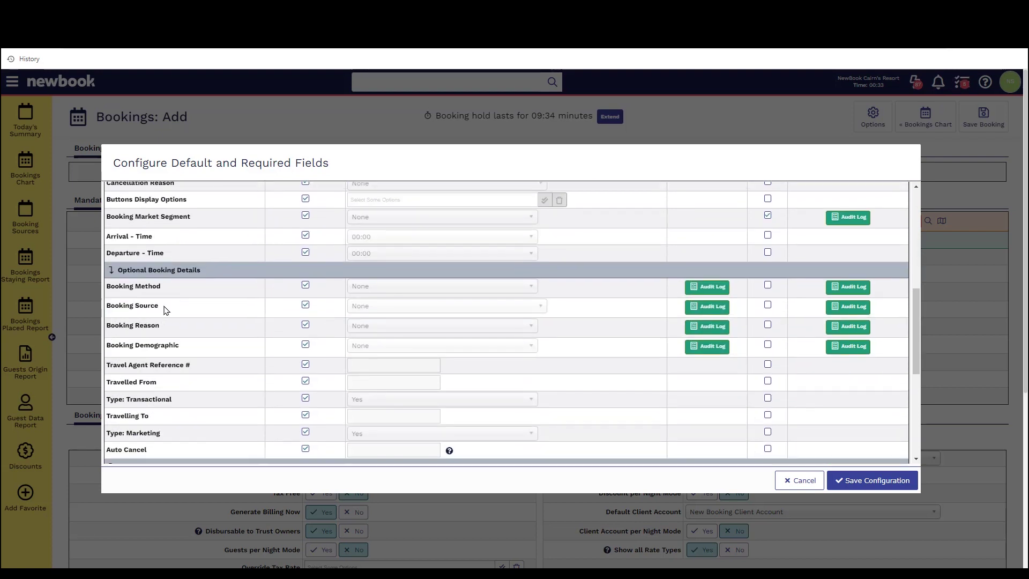
click(768, 305)
scroll(778, 319, up, 3)
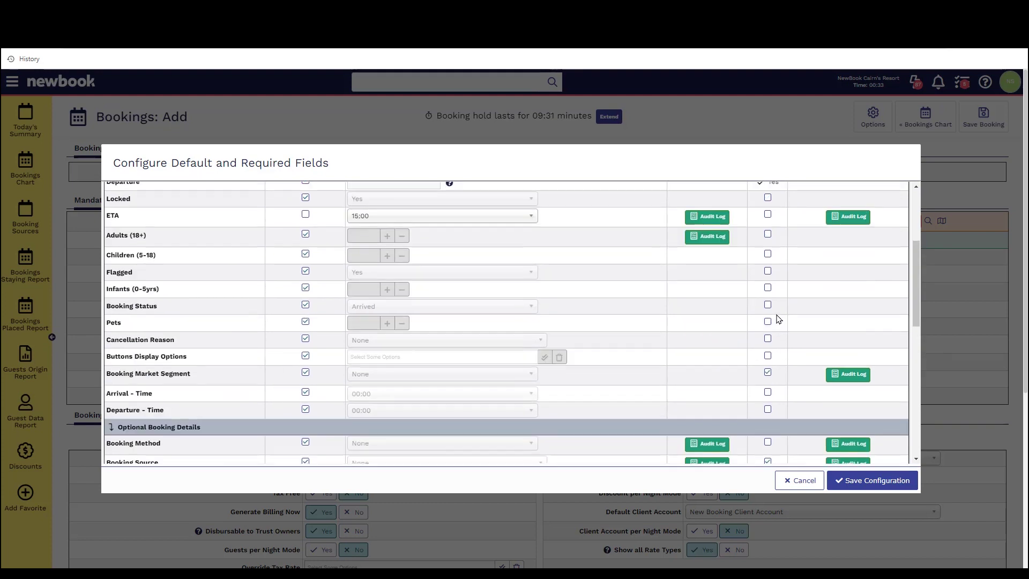
scroll(779, 319, up, 3)
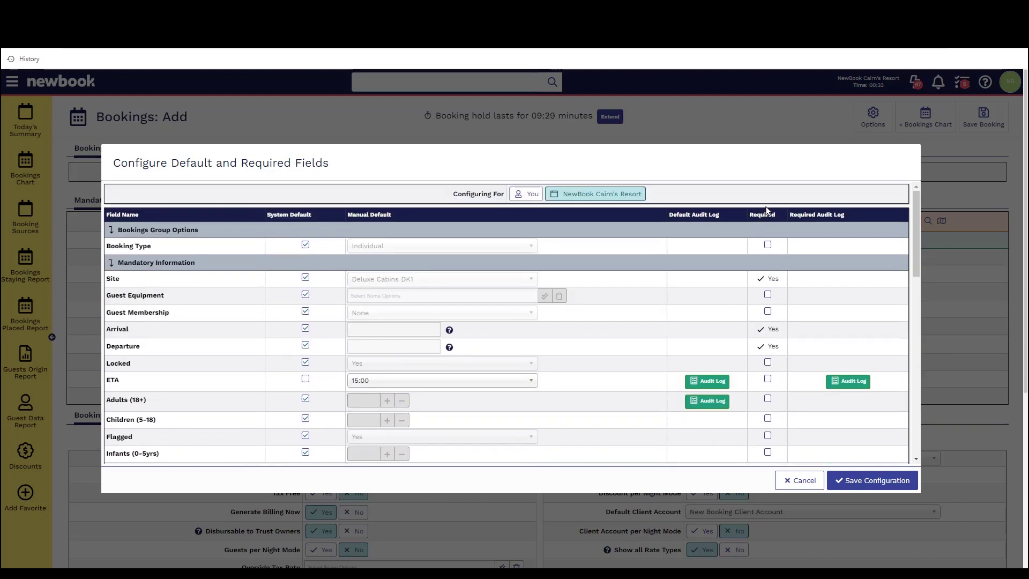
click(885, 481)
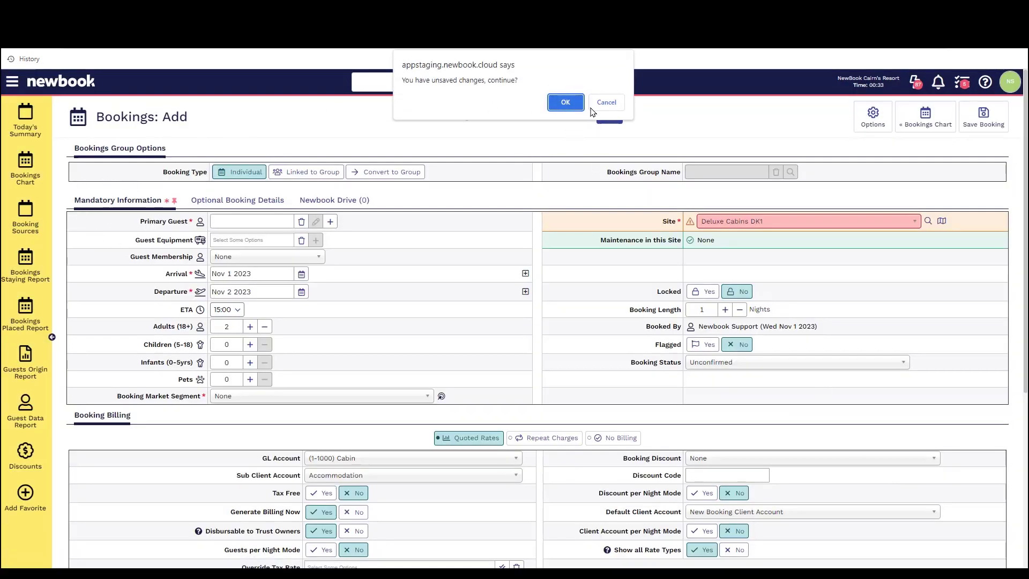
Reload the booking form and check Booking Source now listed under Mandatory Information
click(565, 102)
drag(148, 396, 203, 402)
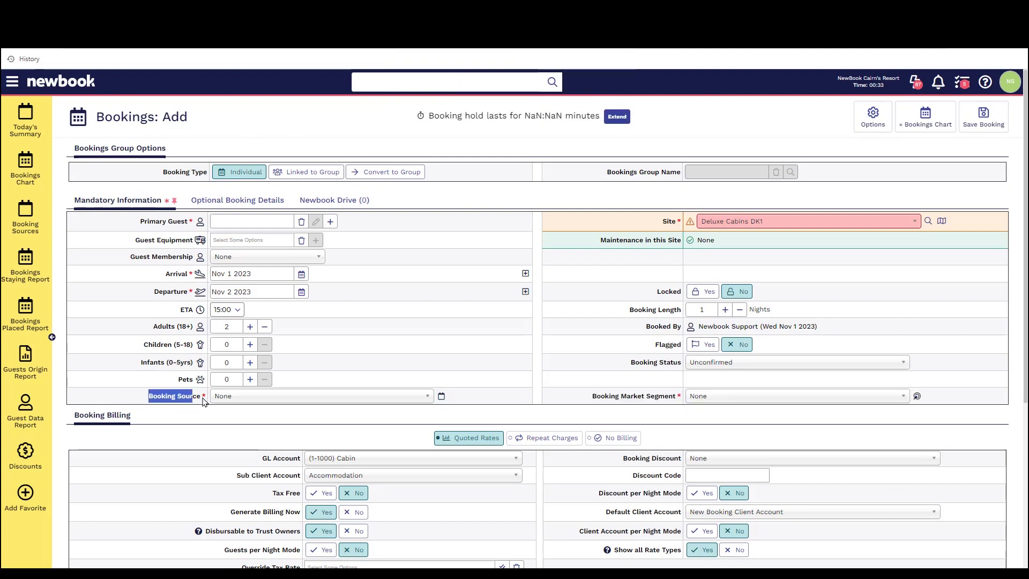
drag(590, 397, 682, 398)
click(657, 399)
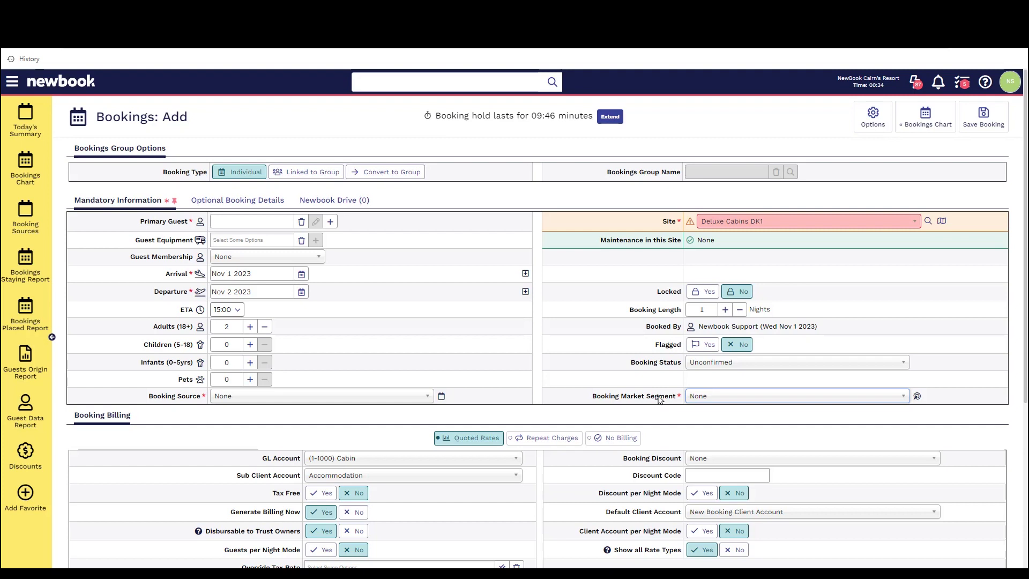
click(12, 83)
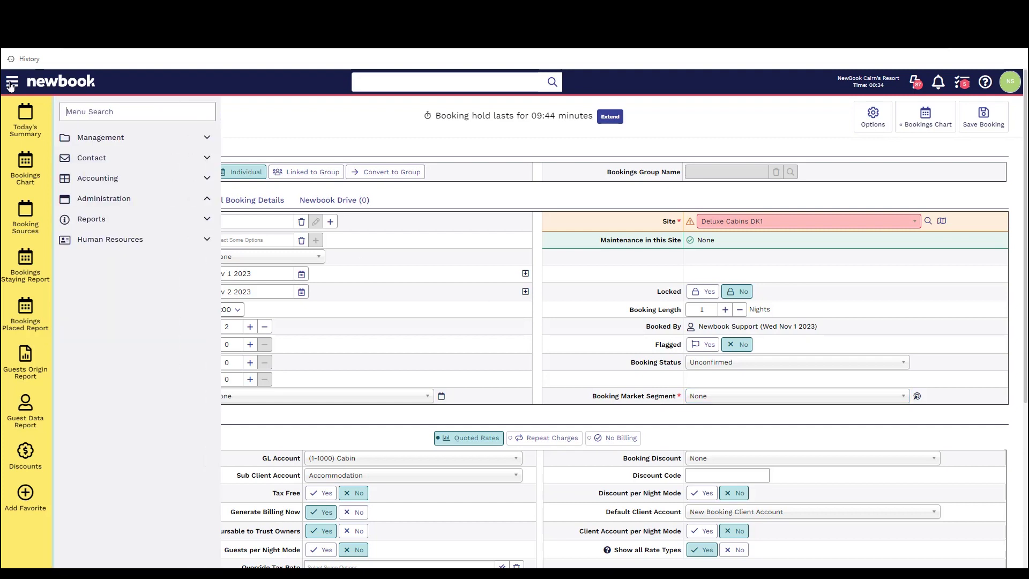
text(3rd)
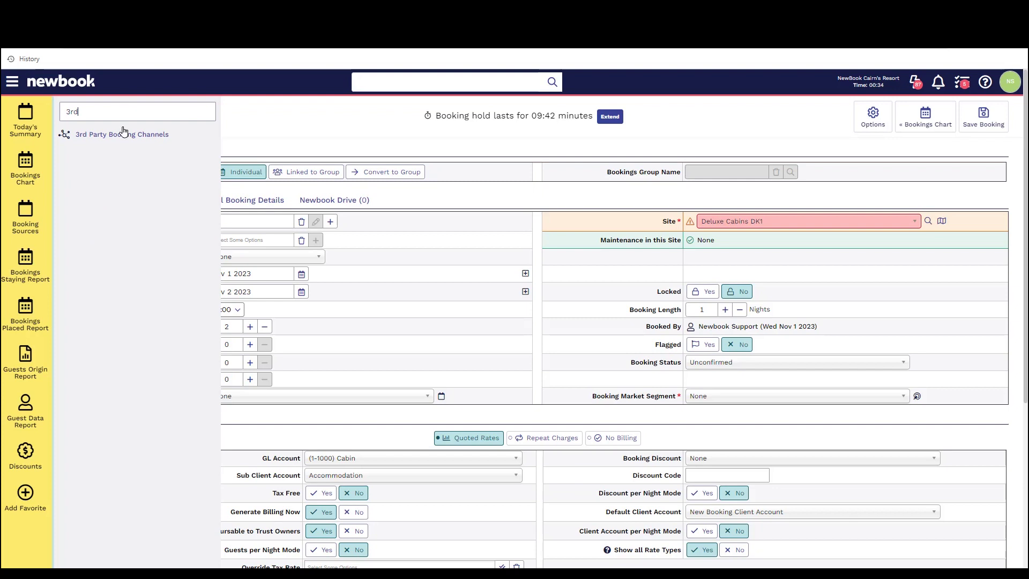
click(121, 134)
click(591, 335)
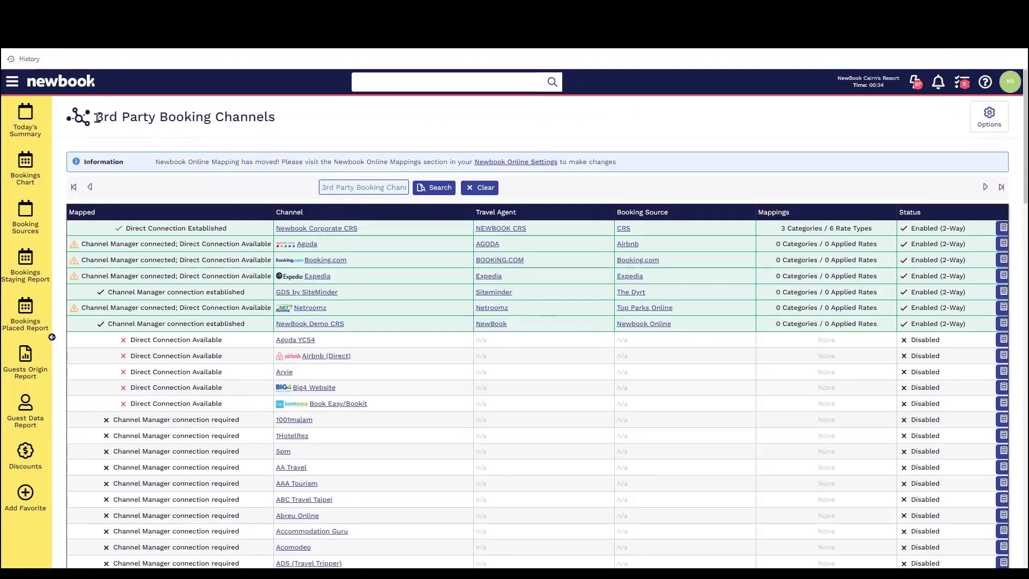
drag(97, 118, 287, 119)
click(287, 119)
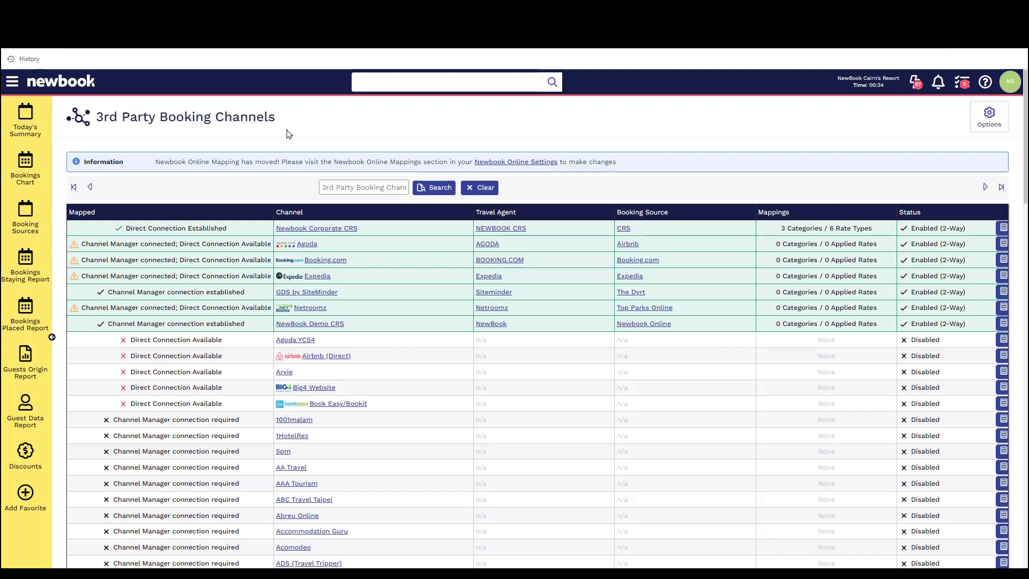
drag(358, 228, 290, 228)
click(333, 246)
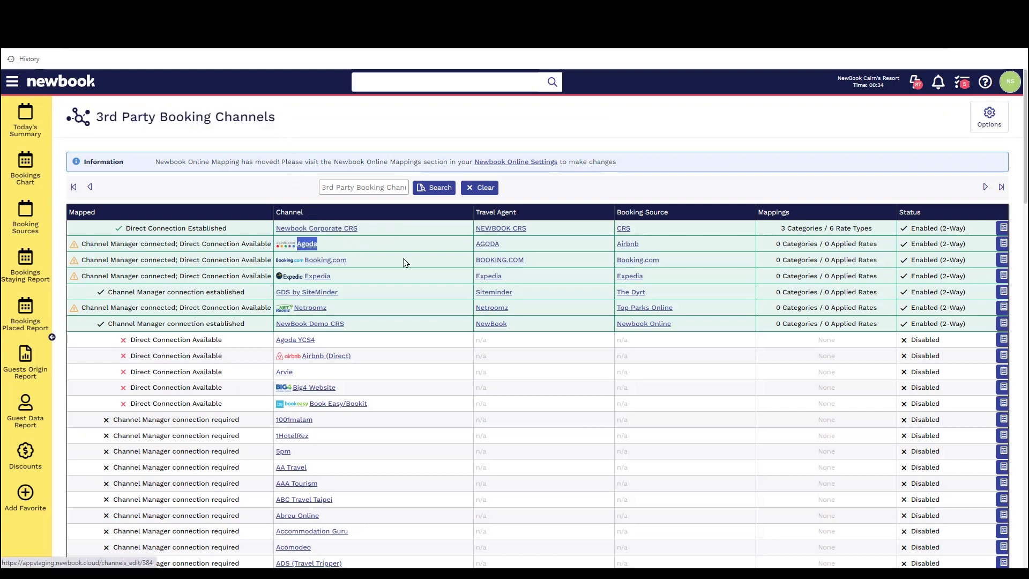
drag(348, 260, 294, 257)
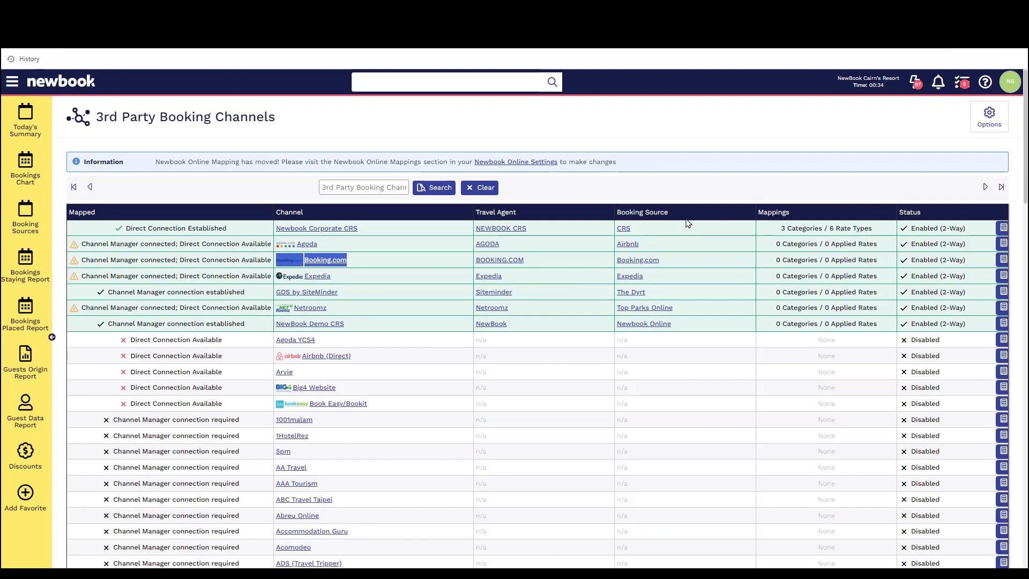
drag(669, 213, 616, 229)
click(617, 223)
drag(670, 249, 606, 259)
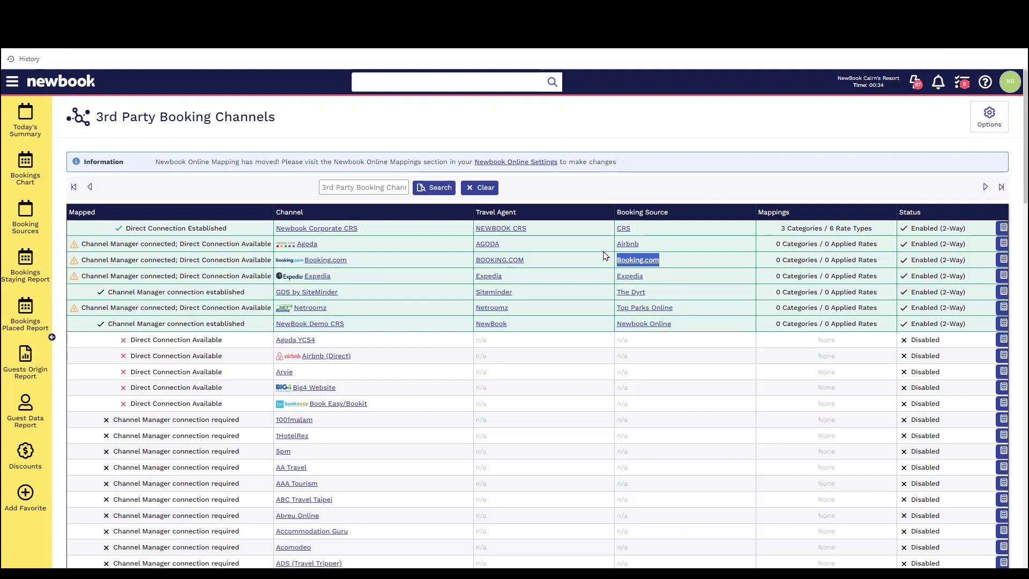
Go to the Guests Origin Report via the menu search 'orig'
click(12, 83)
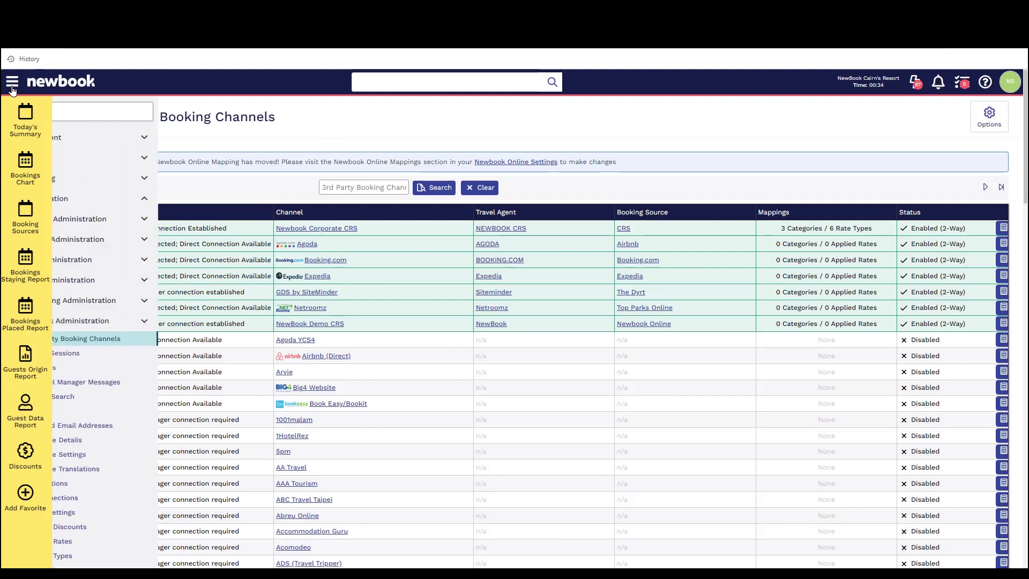
text(orig)
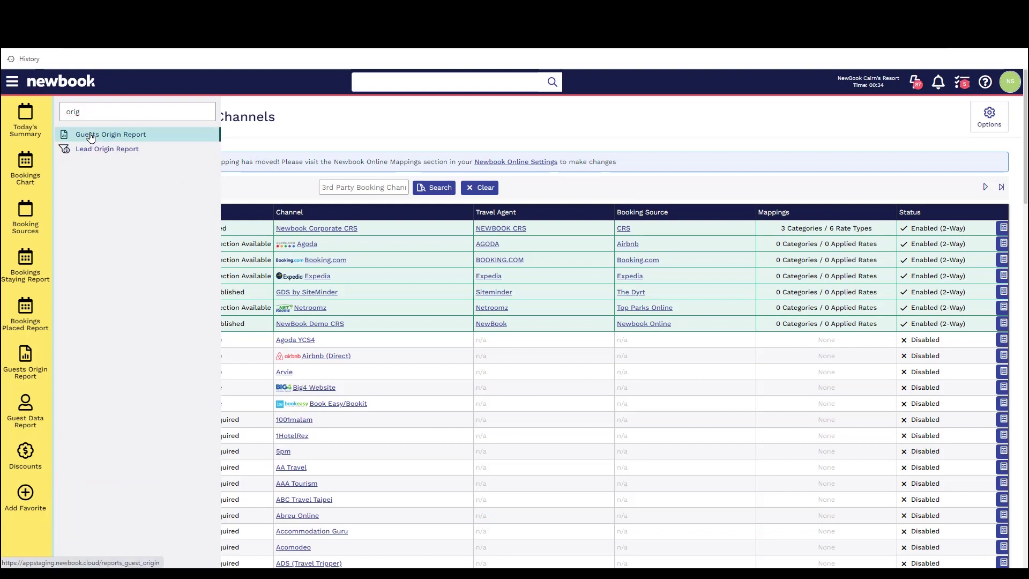
click(90, 136)
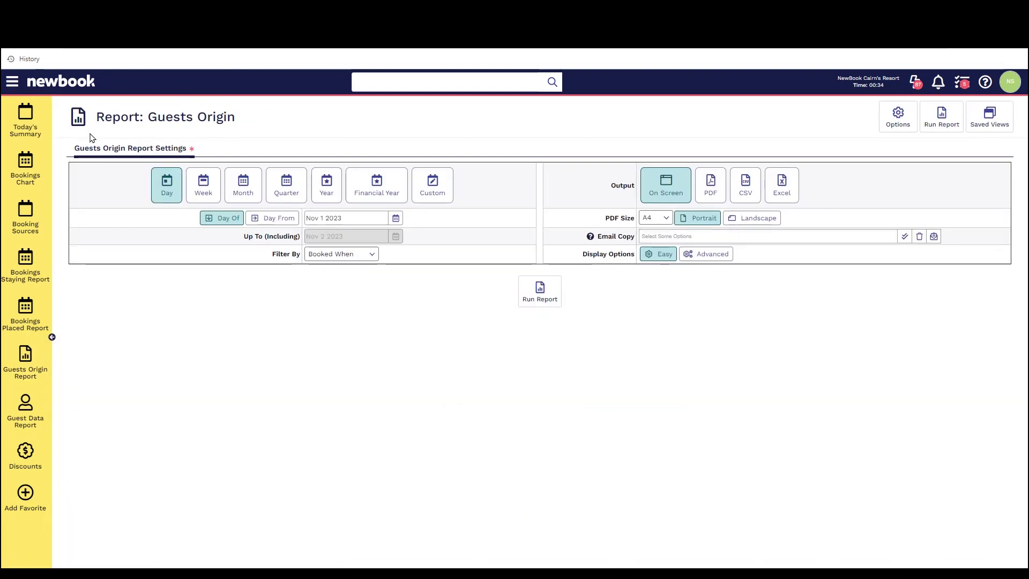
drag(90, 137, 260, 129)
click(252, 134)
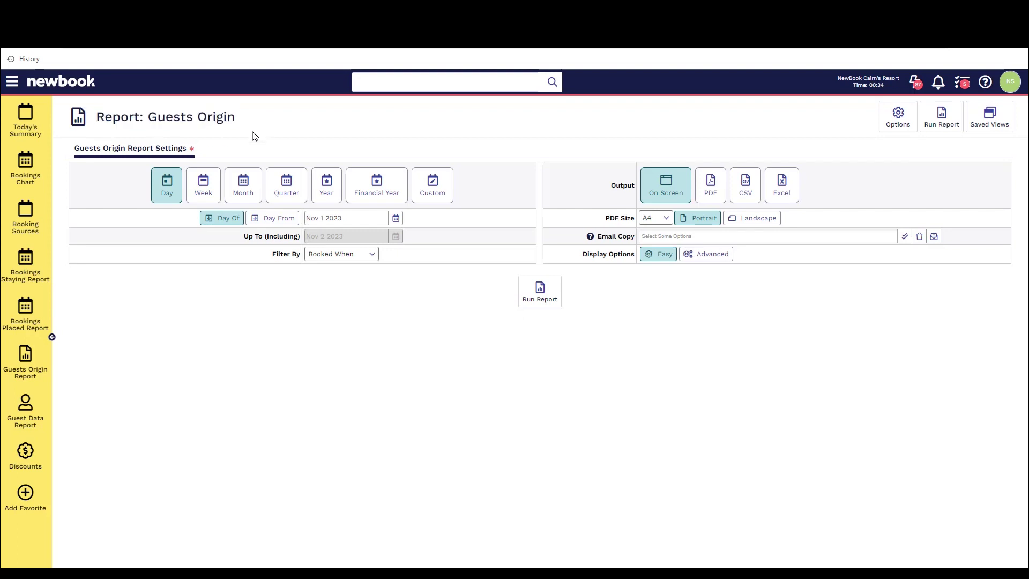
Set the period to Year, Filter By to Staying When, and show the advanced Focus Country options
click(316, 187)
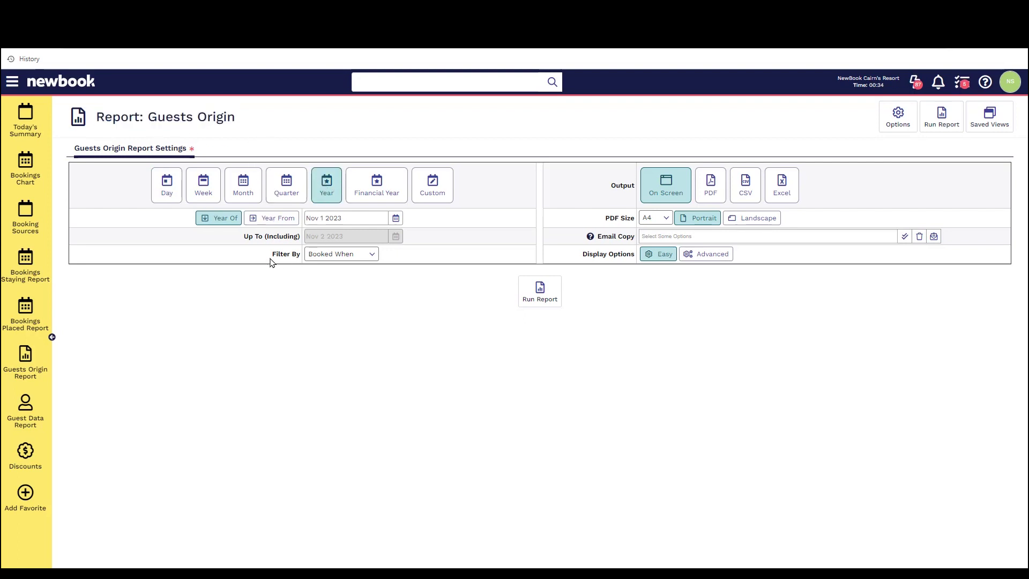
drag(269, 260, 315, 261)
click(343, 255)
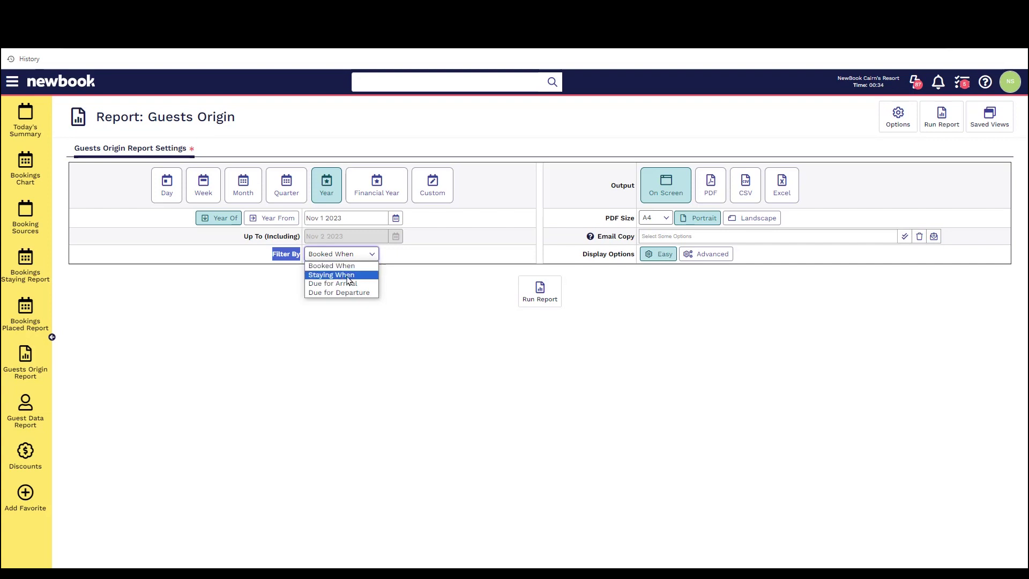
click(344, 275)
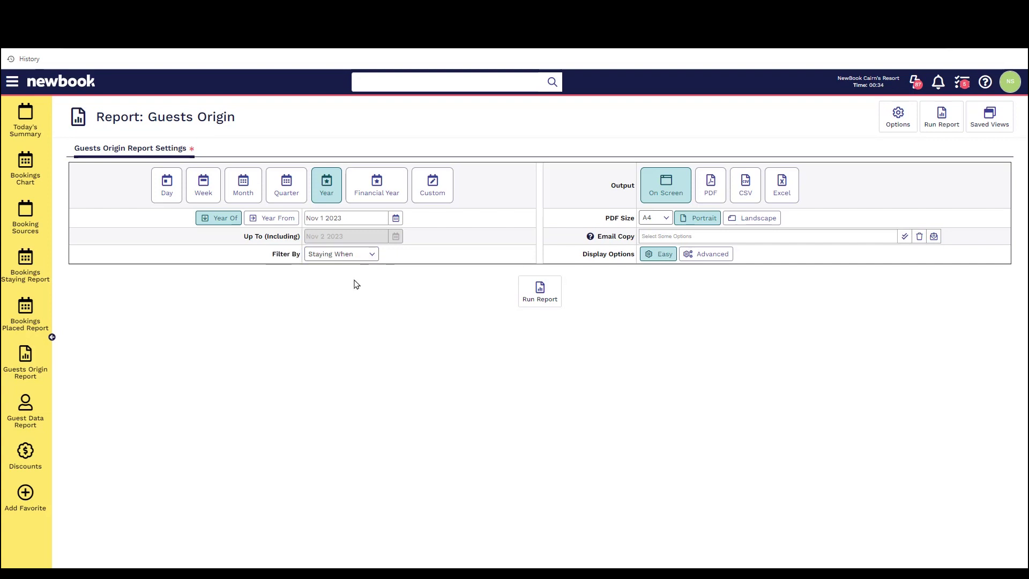
click(716, 255)
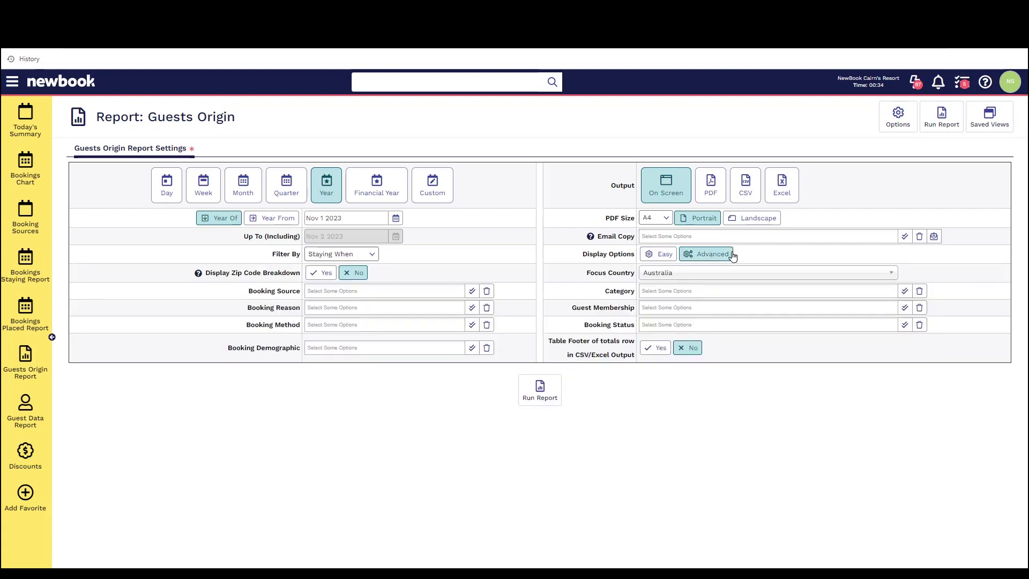
drag(588, 278, 642, 278)
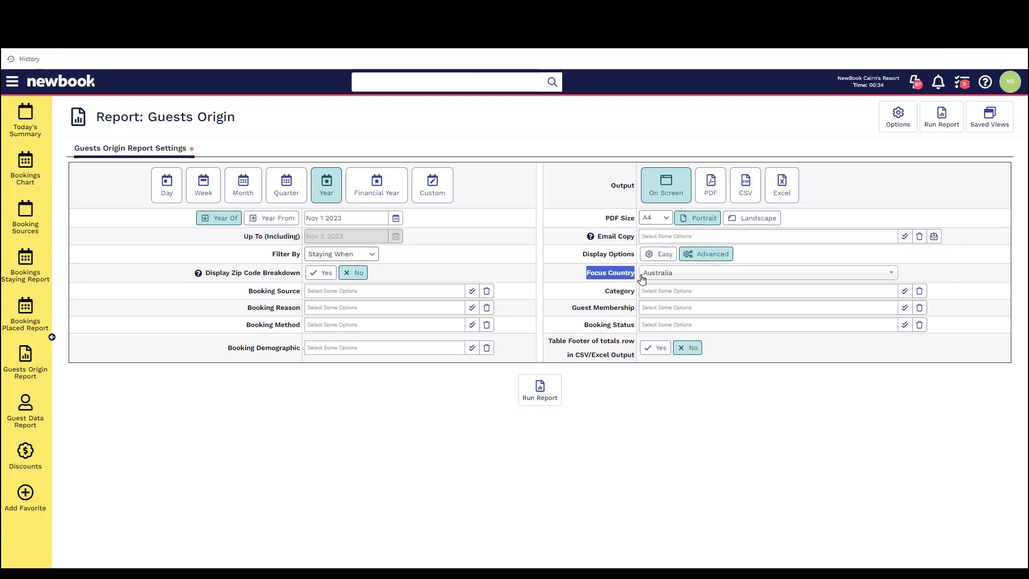
click(663, 274)
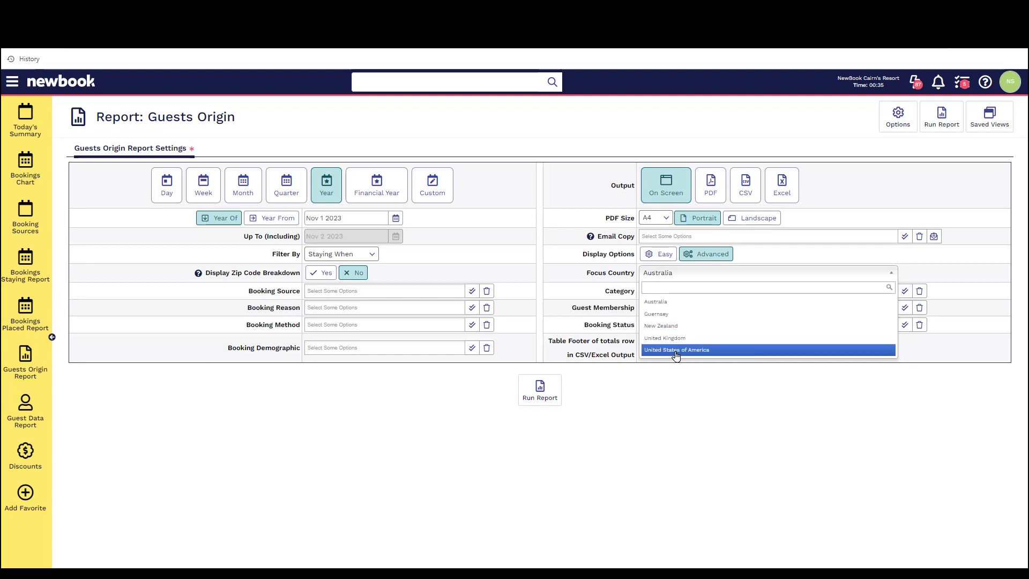
Run the report with Australia as focus country and review the Australia and other-countries tables
click(680, 384)
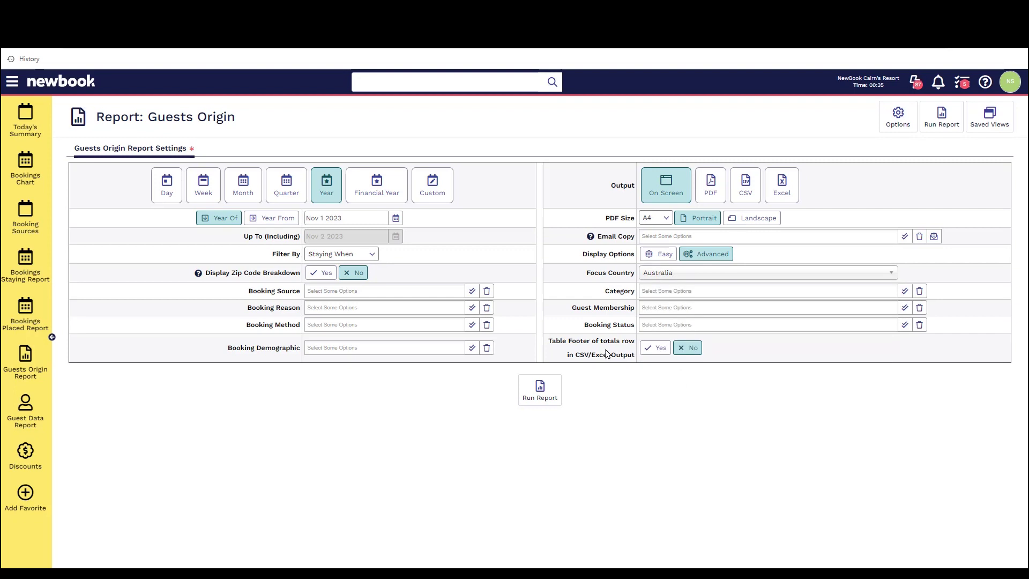
click(556, 392)
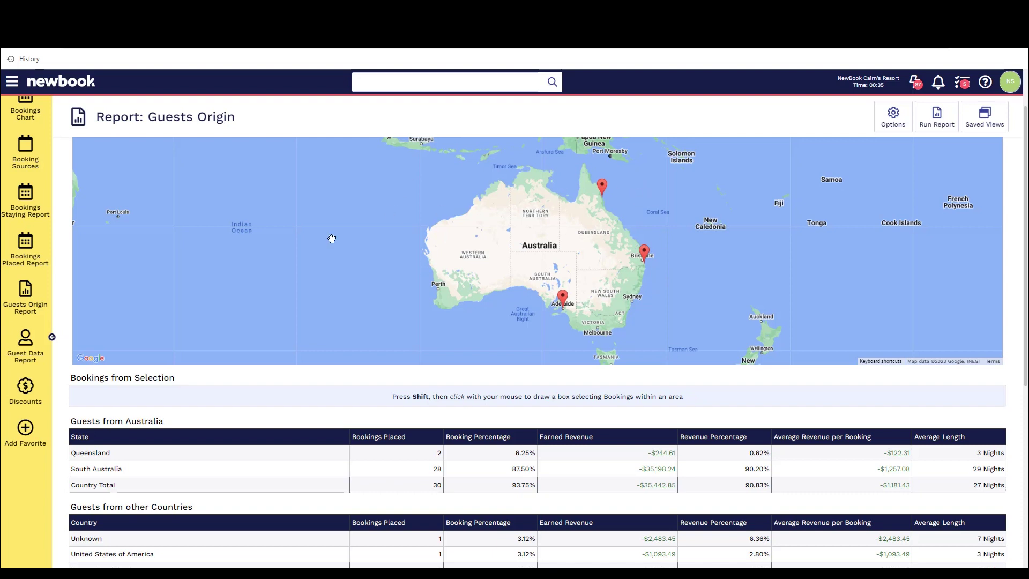
drag(70, 421, 164, 421)
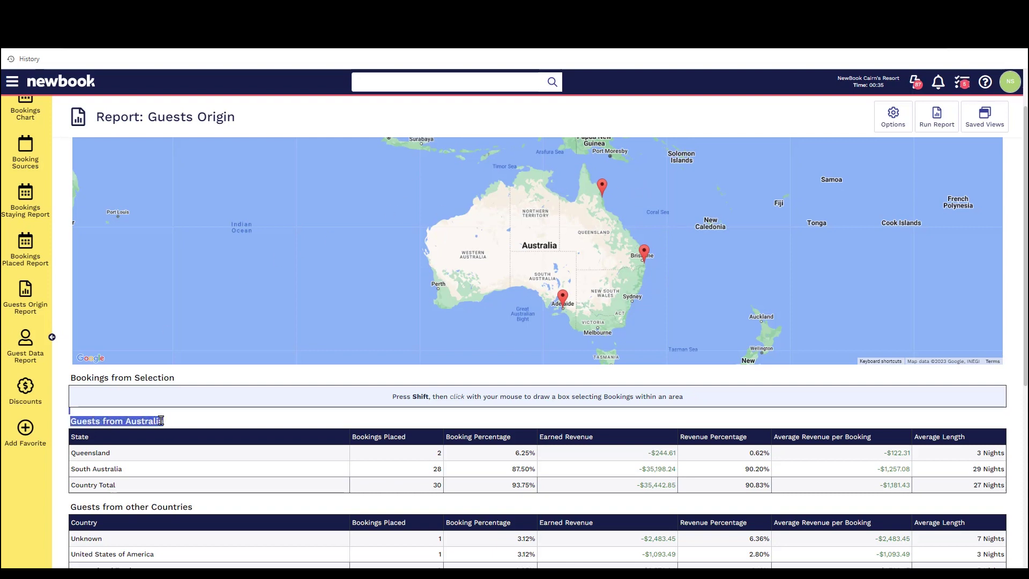
click(92, 502)
drag(72, 507, 193, 507)
click(194, 507)
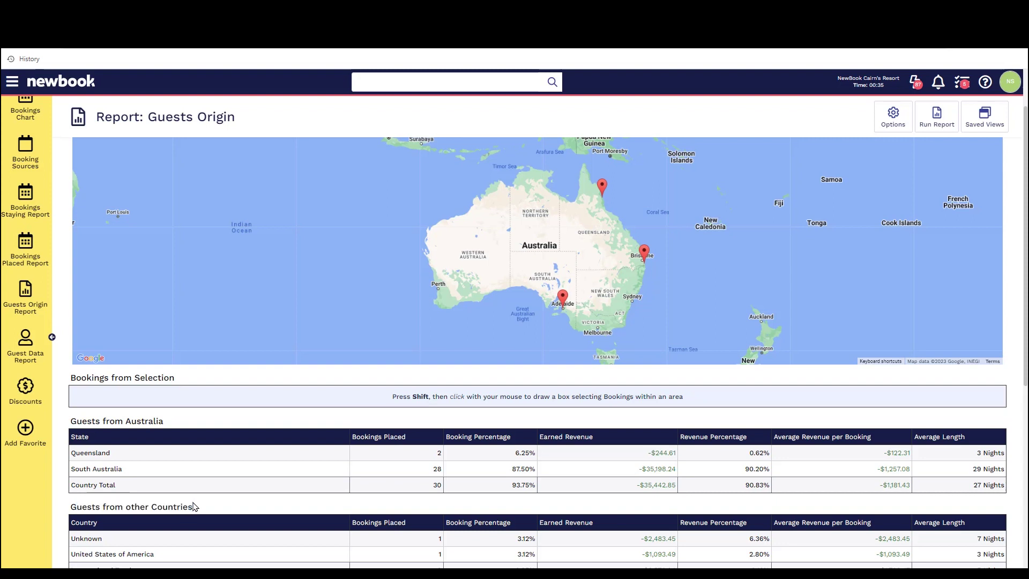
Note South Australia's 28 bookings and zoom the map in toward Adelaide
drag(71, 452, 122, 469)
click(121, 468)
drag(432, 469, 454, 471)
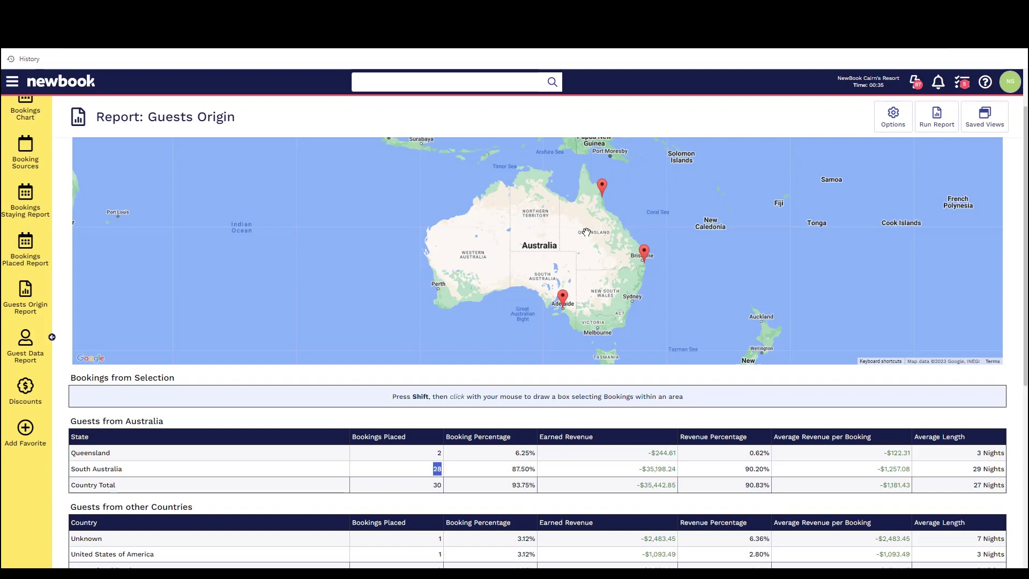
scroll(594, 267, up, 1)
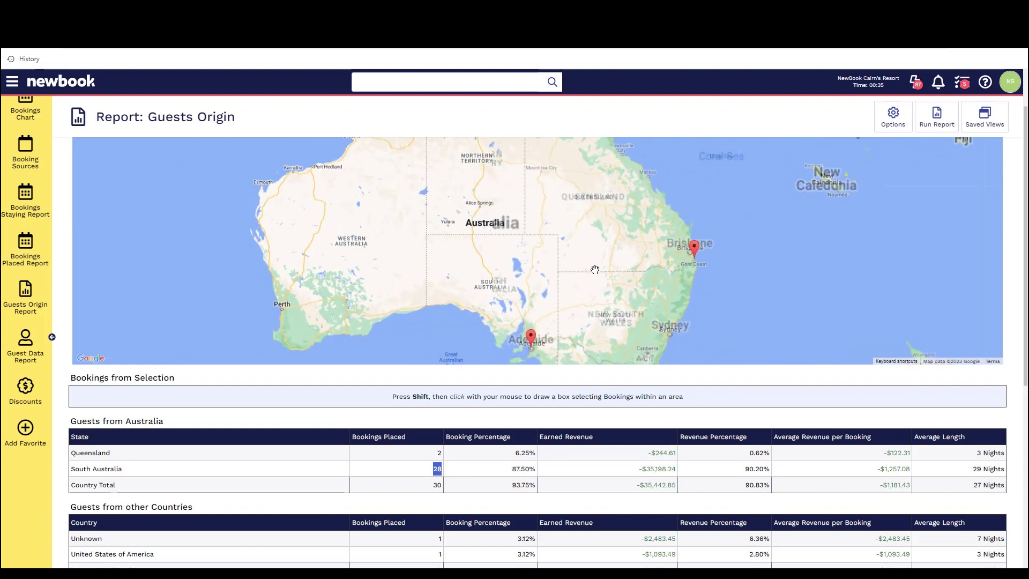
drag(554, 277, 606, 225)
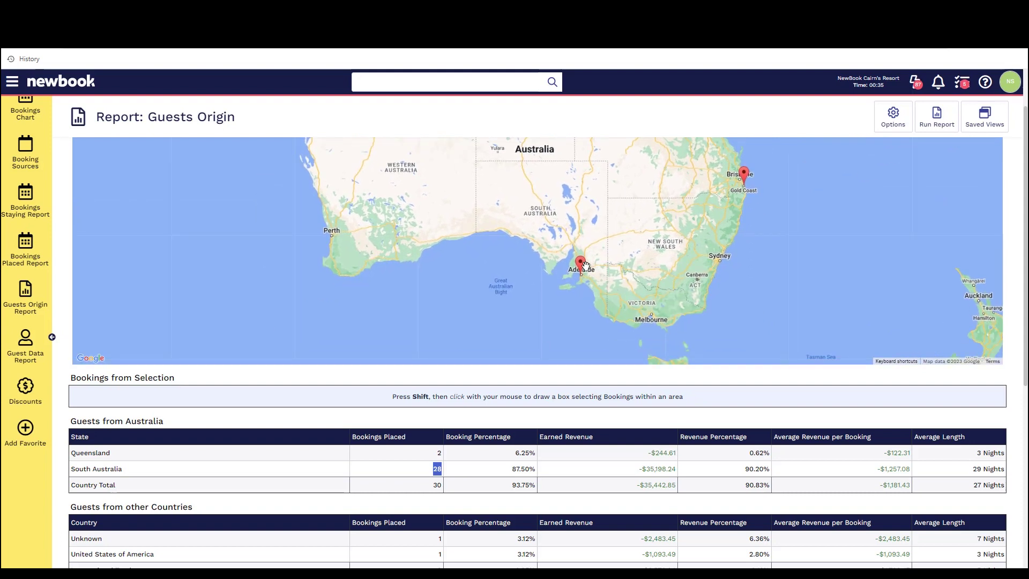
Check the Adelaide marker details, then box-select the 28 bookings around Adelaide on the map
click(582, 266)
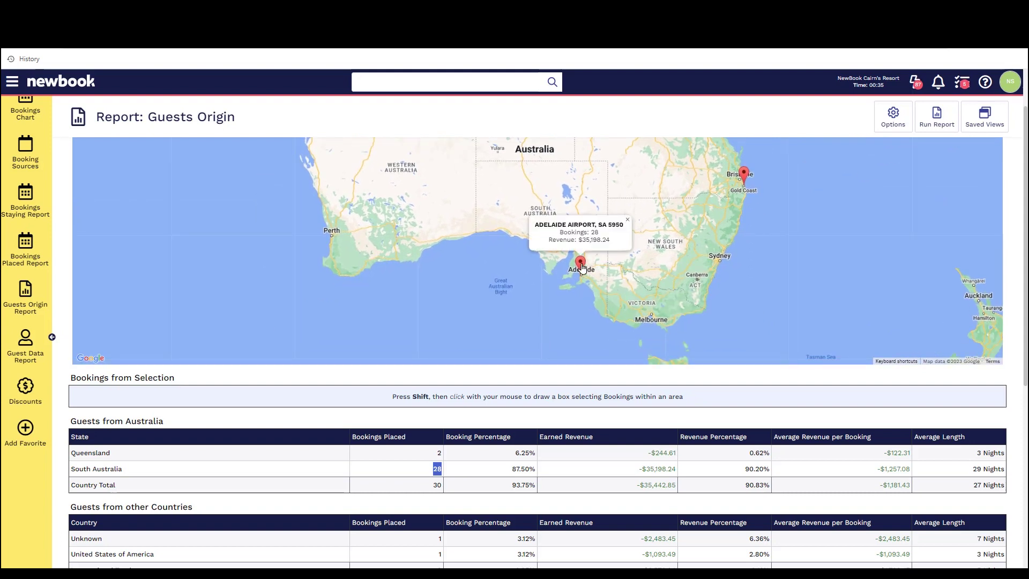
click(626, 222)
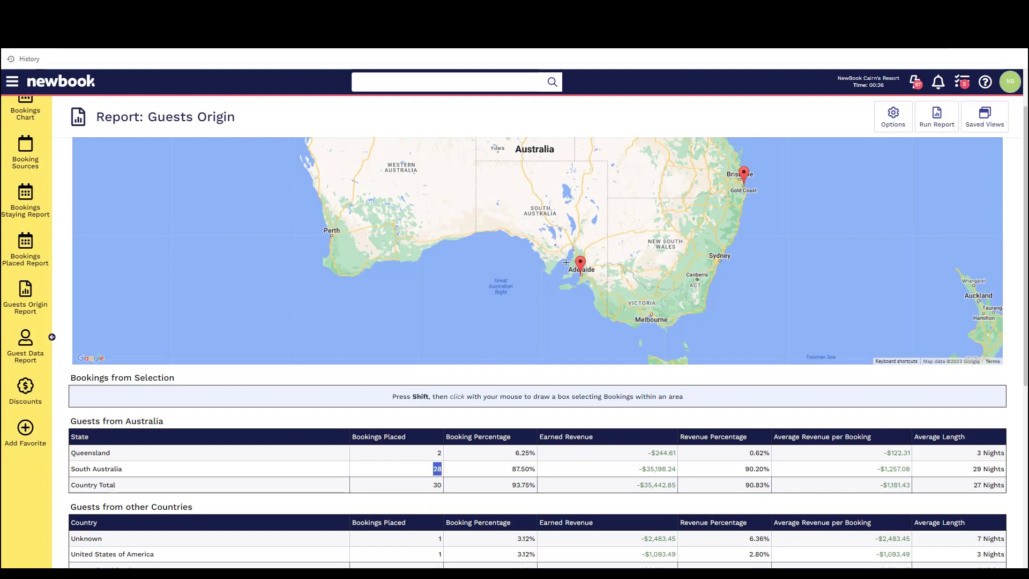
drag(556, 245, 618, 290)
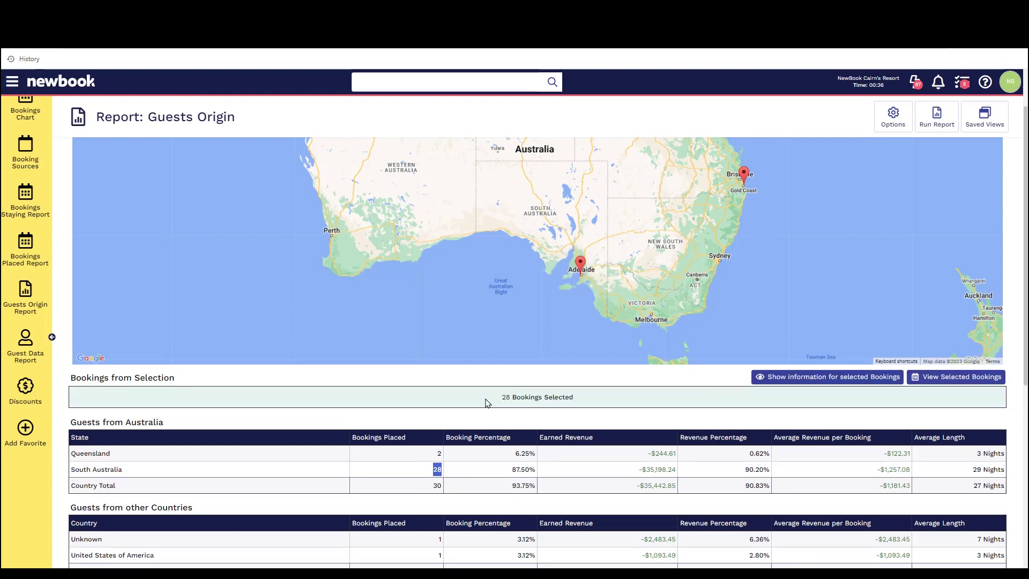
drag(487, 402, 577, 399)
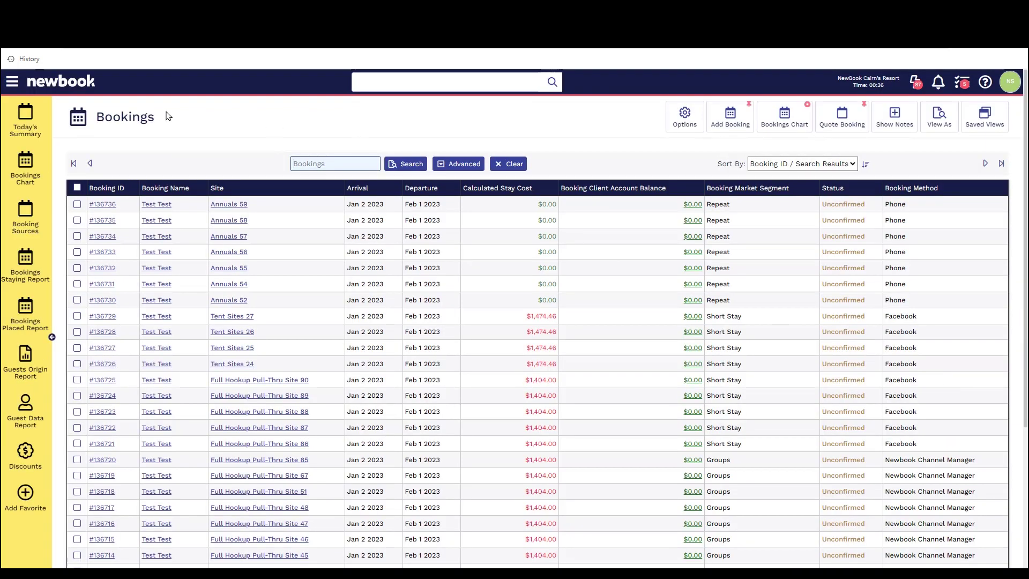
Select all 28 listed bookings and start a message to their contacts
drag(97, 116, 168, 122)
click(170, 123)
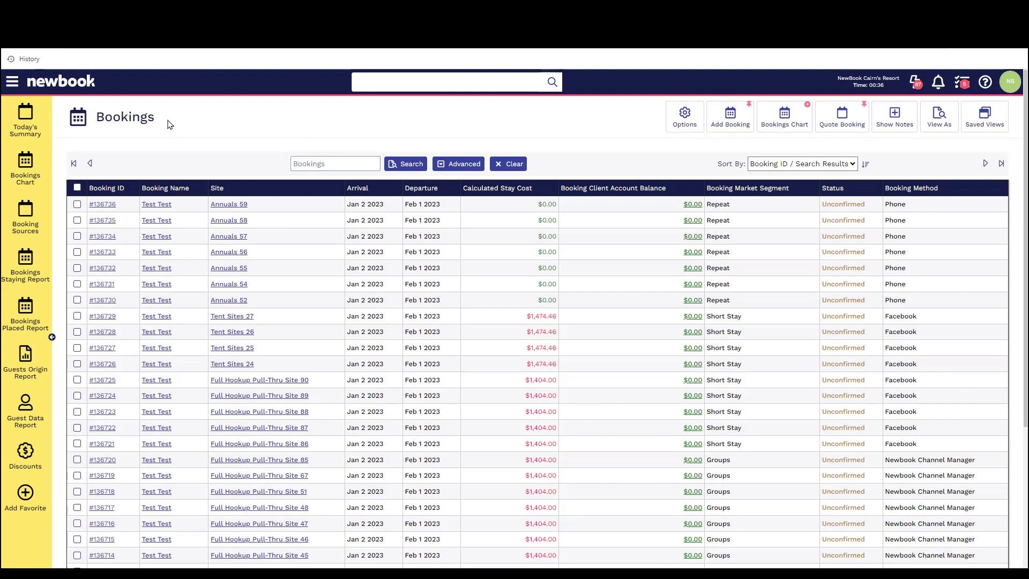
click(79, 189)
scroll(149, 250, down, 4)
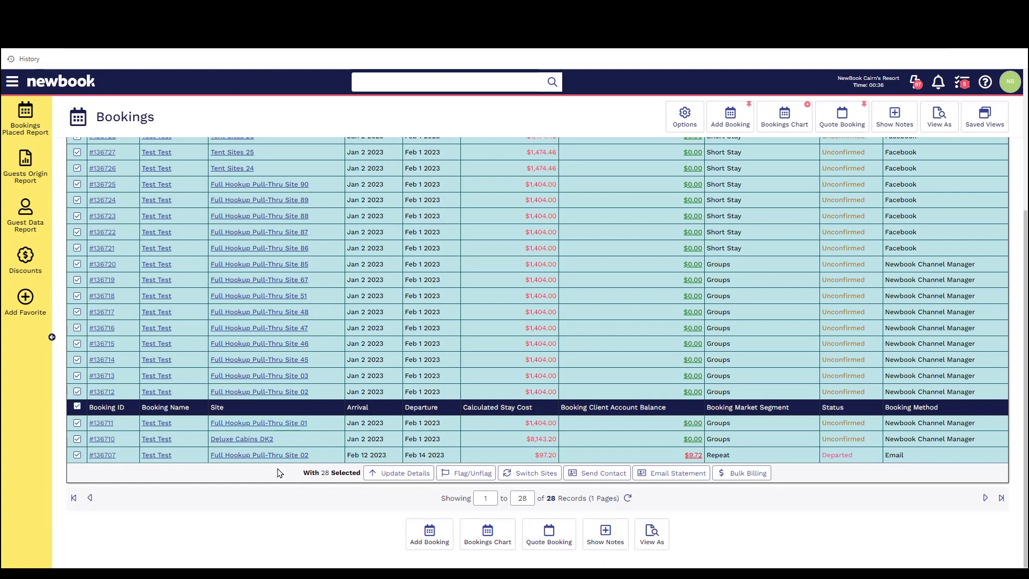
drag(301, 473, 350, 475)
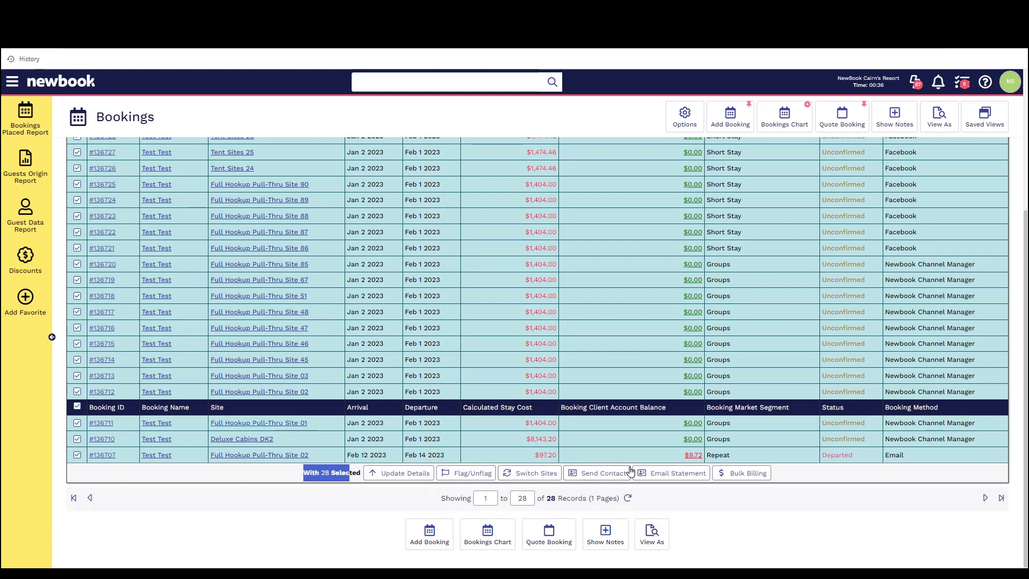
click(608, 475)
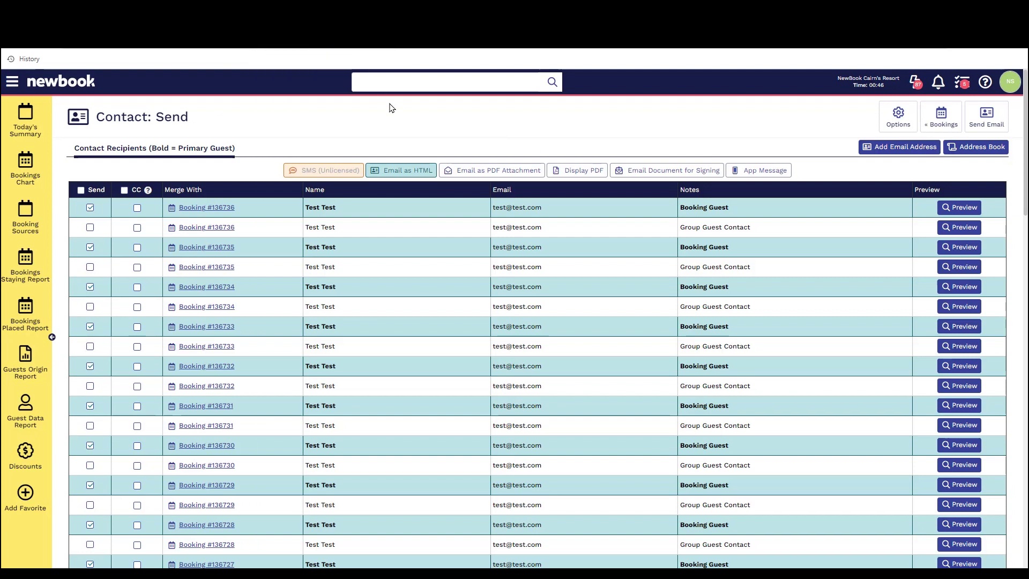
Find 'data' in the navigation search and open the Guest Data Report
click(13, 83)
text(da)
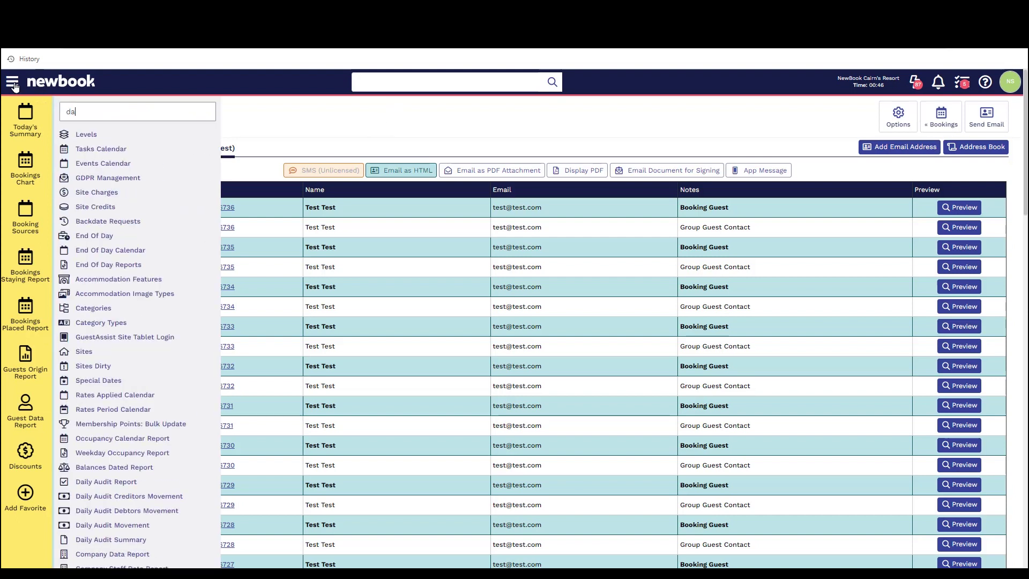
text(ta)
click(124, 164)
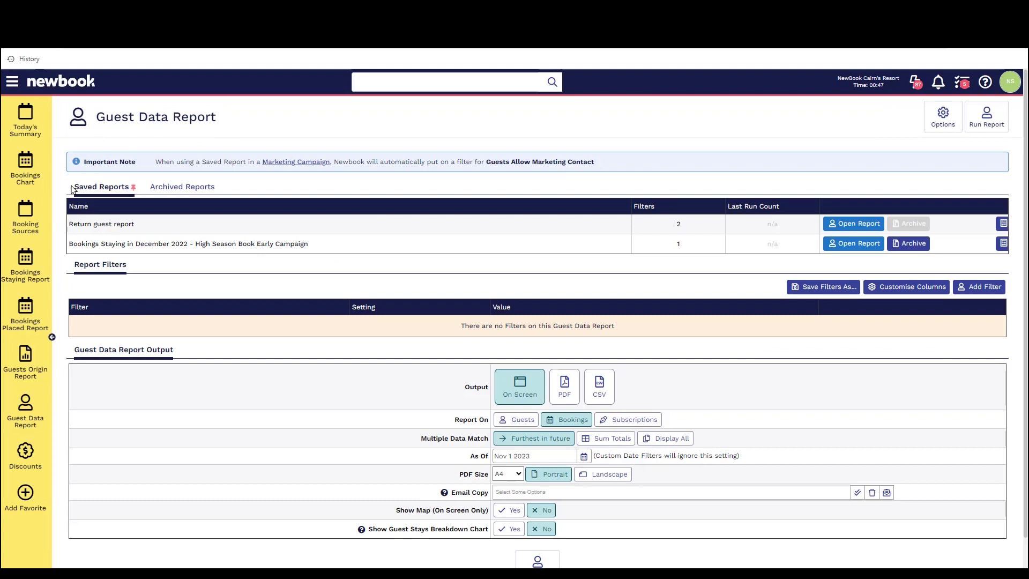
Review the empty Saved Reports and Report Filters sections and the marketing campaign note
drag(72, 190, 130, 191)
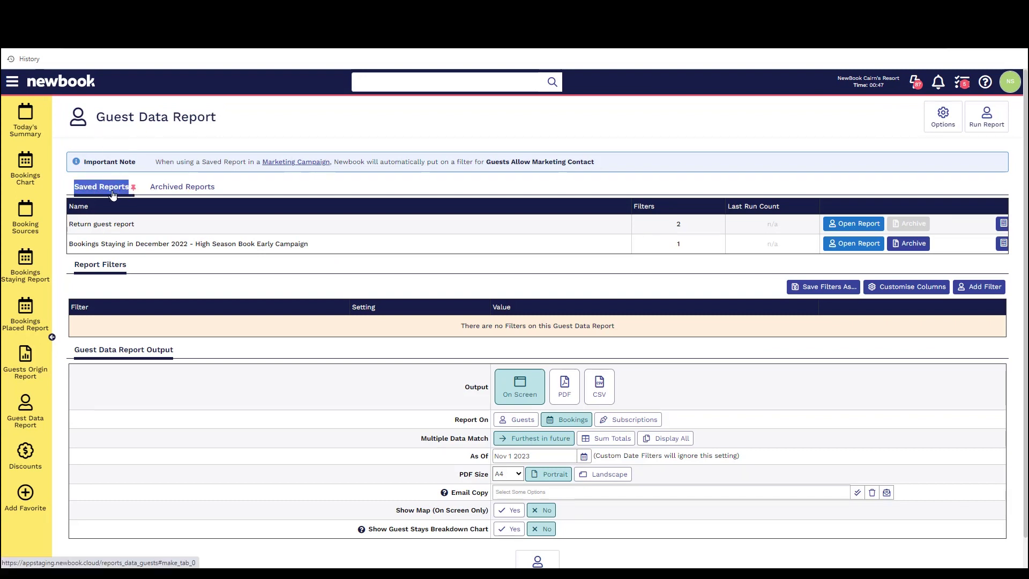
drag(128, 265, 75, 265)
click(72, 270)
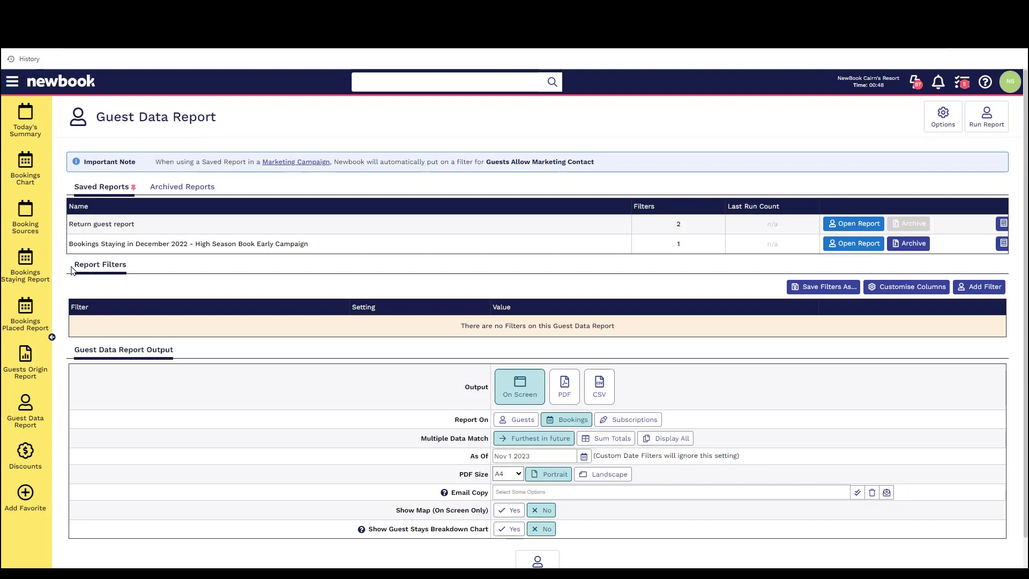
triple_click(72, 268)
click(132, 284)
drag(243, 162, 346, 171)
click(345, 170)
drag(127, 265, 75, 263)
click(158, 266)
Add a Date Guests Created filter limited to the current Year
click(1001, 292)
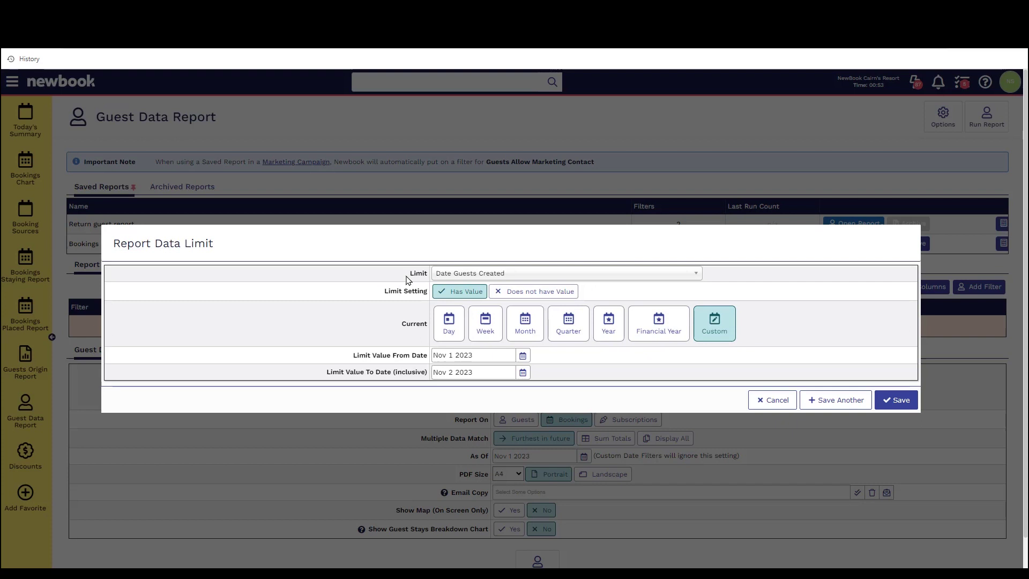
click(467, 274)
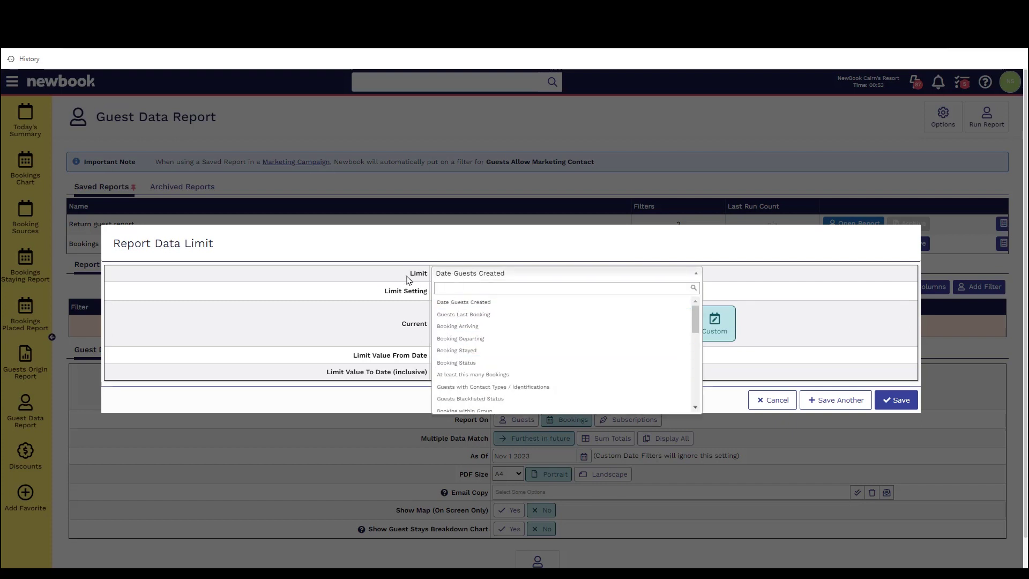
drag(413, 278, 442, 275)
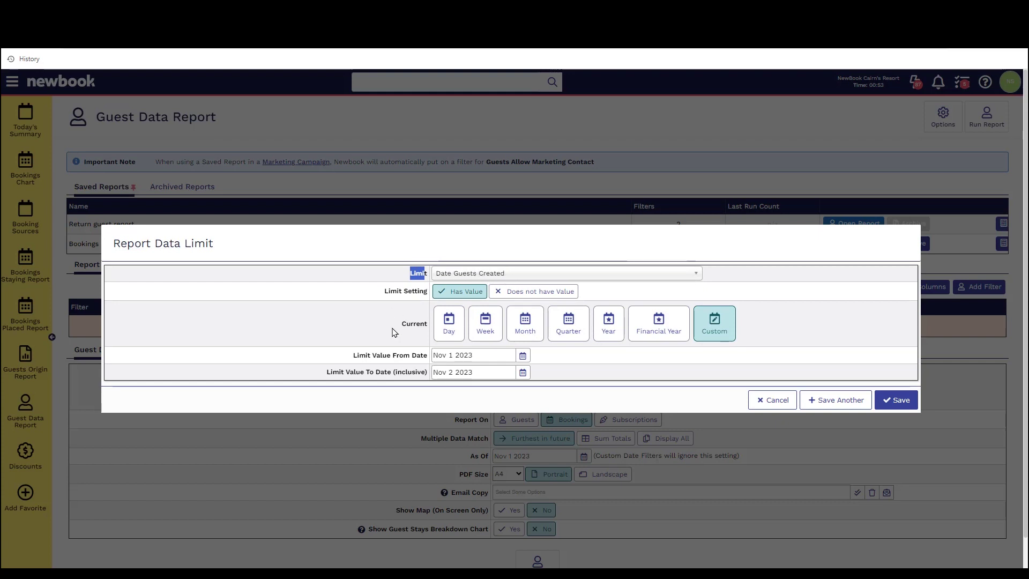
drag(395, 329, 430, 331)
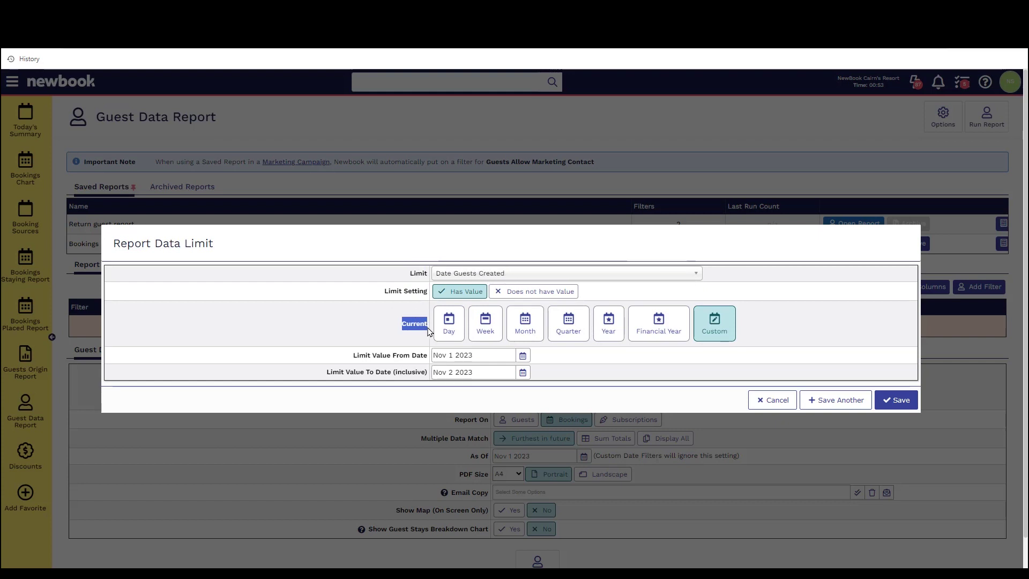
click(610, 334)
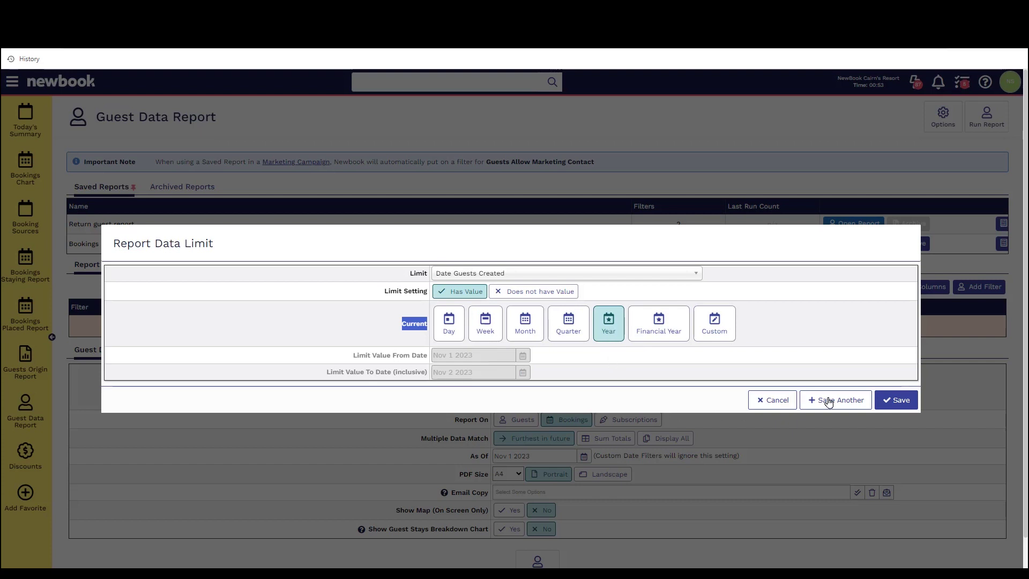
click(846, 403)
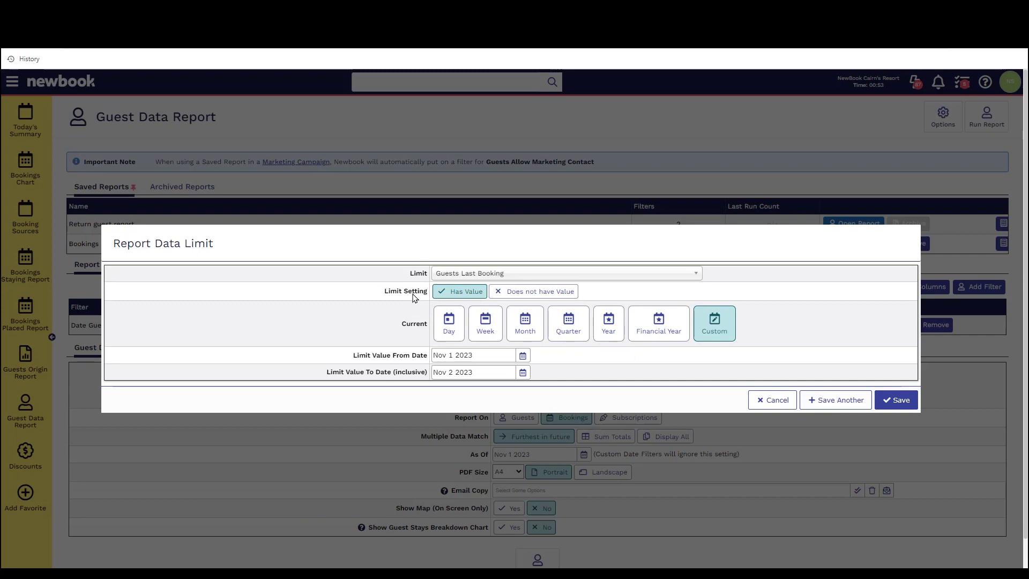
Add a Guests with Children filter allowing both children and infants
click(449, 274)
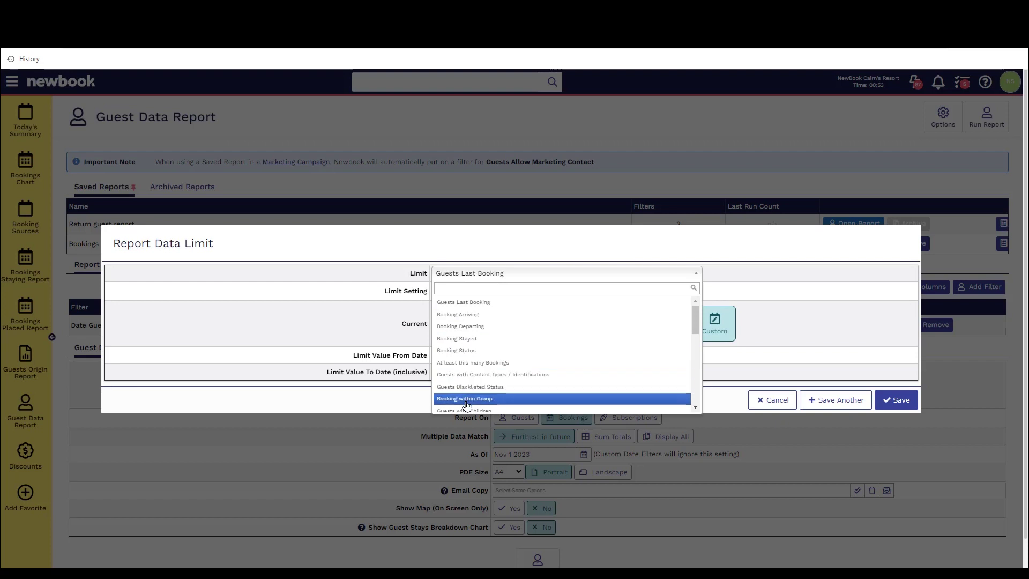
scroll(465, 408, down, 1)
click(523, 408)
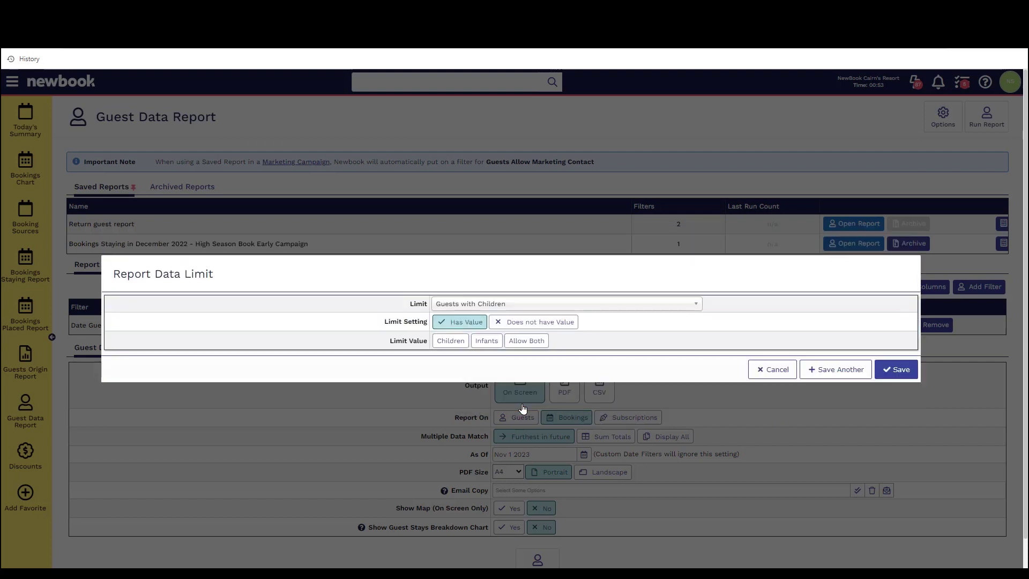
drag(392, 342, 429, 343)
click(451, 343)
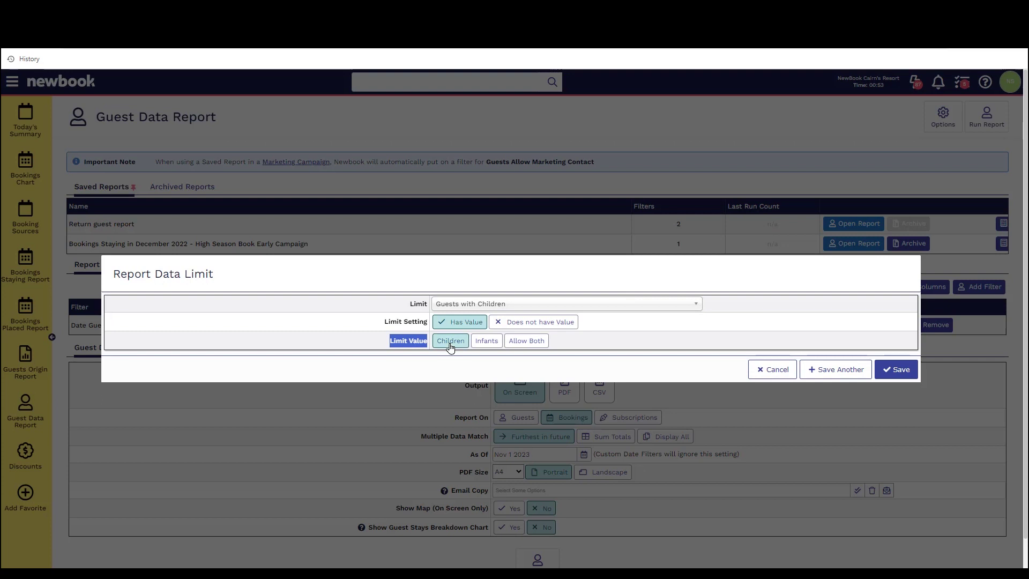
click(515, 344)
click(584, 343)
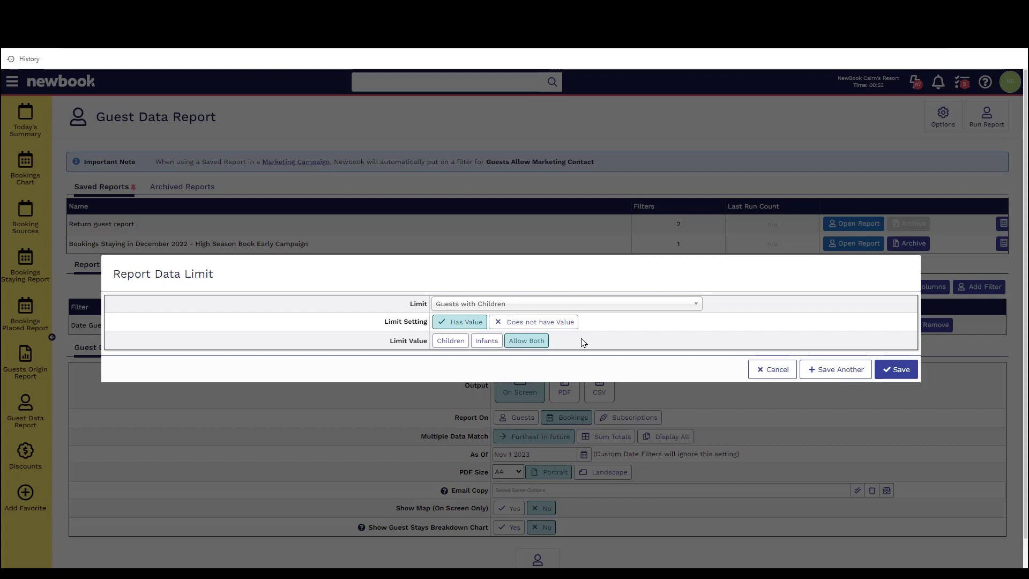
click(830, 374)
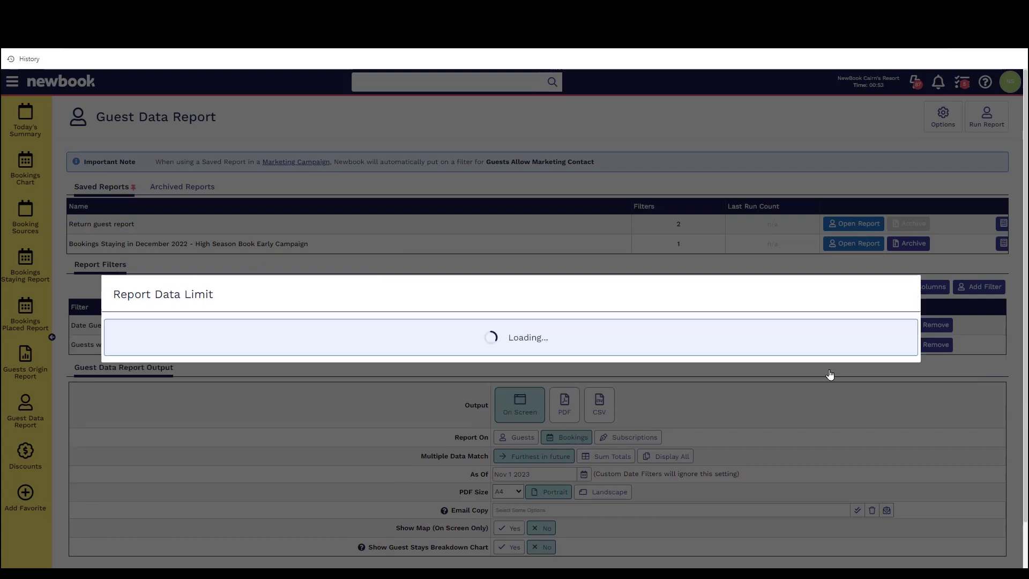
Add a Guests with Contact Types filter requiring an Email Address
drag(414, 274, 453, 279)
click(454, 279)
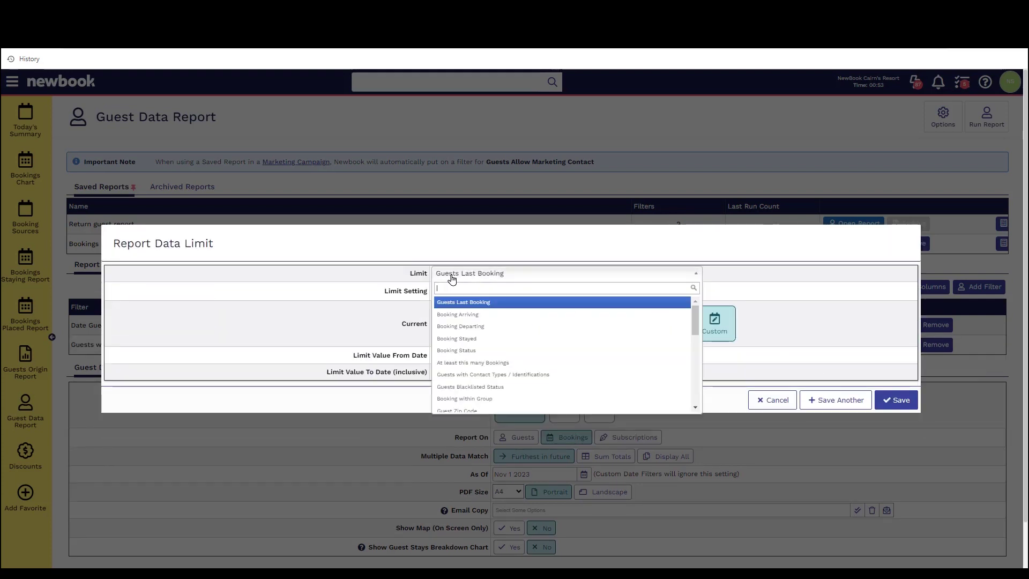
text(contac)
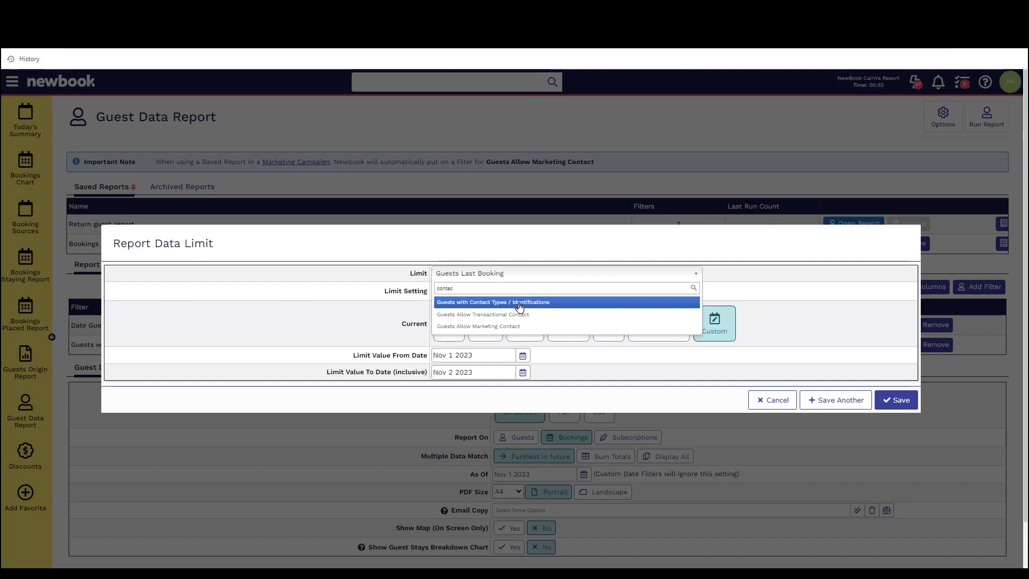
click(477, 307)
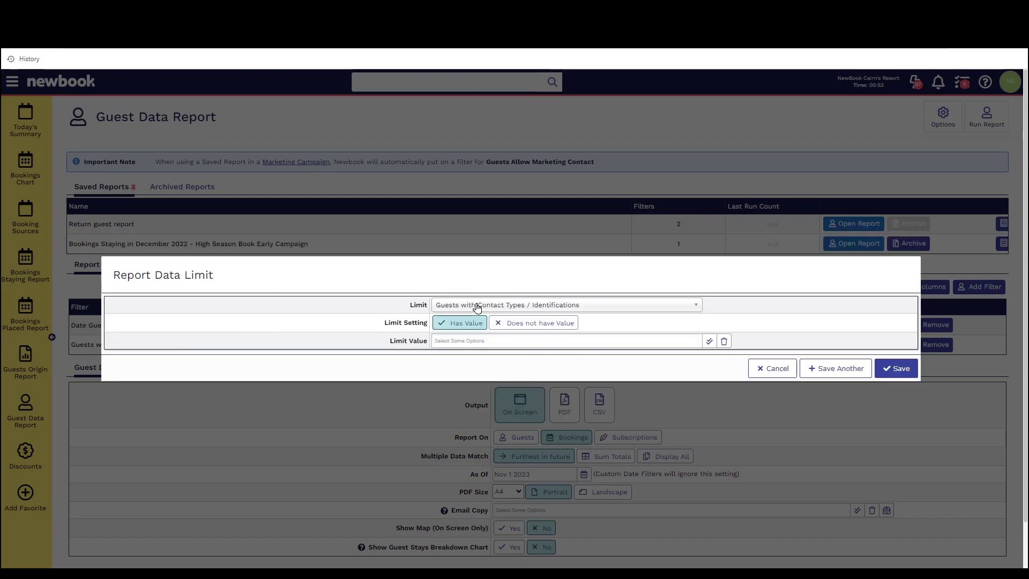
drag(387, 323, 475, 333)
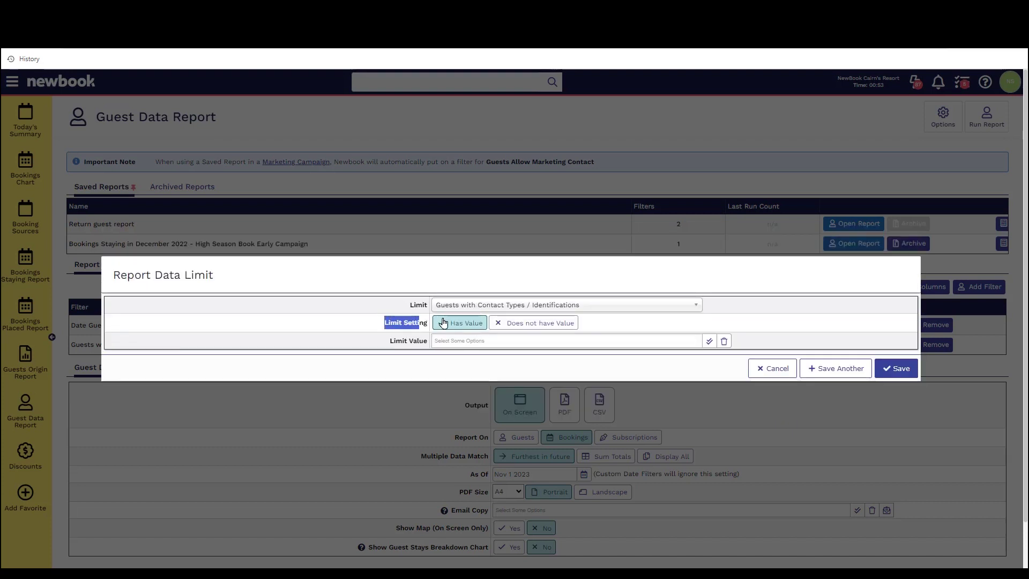
click(453, 341)
click(456, 355)
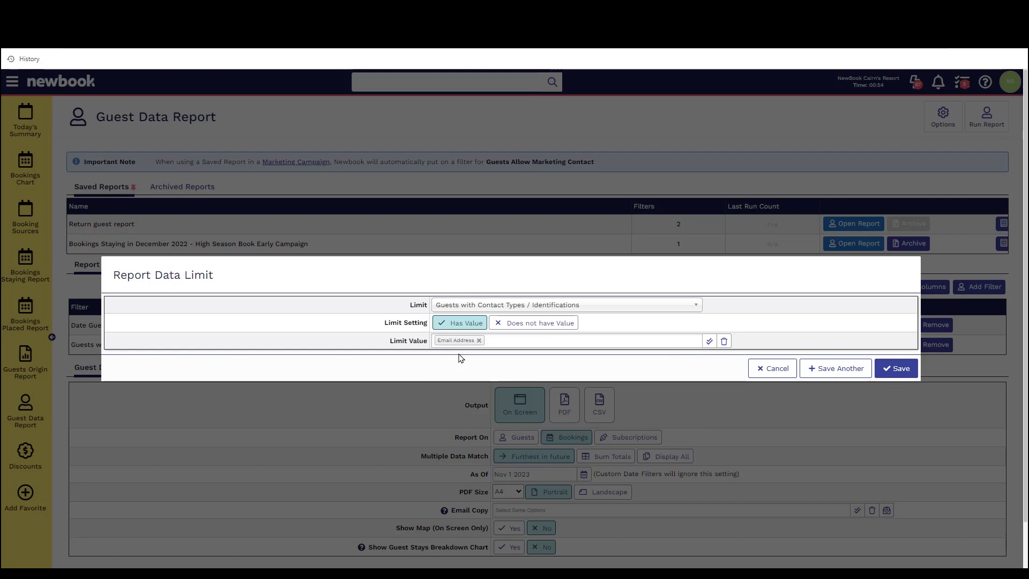
click(840, 369)
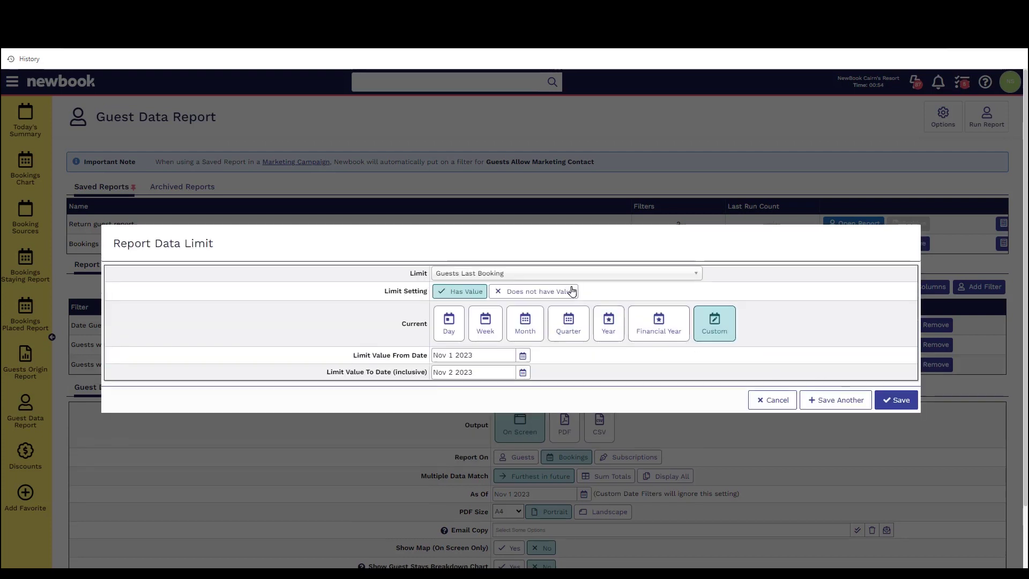
Add a Booking Status filter limited to Departed bookings
click(565, 275)
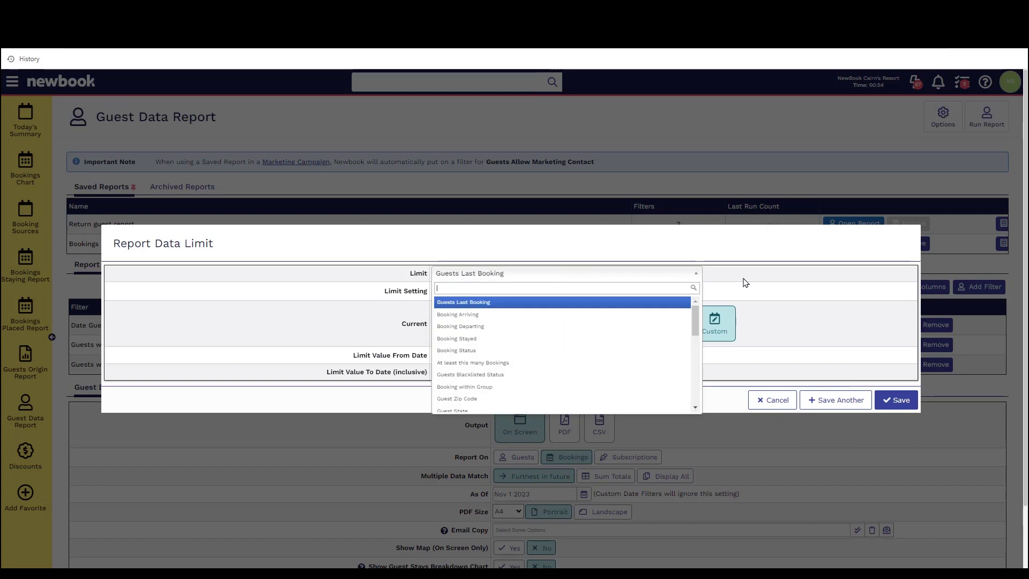
text(stat)
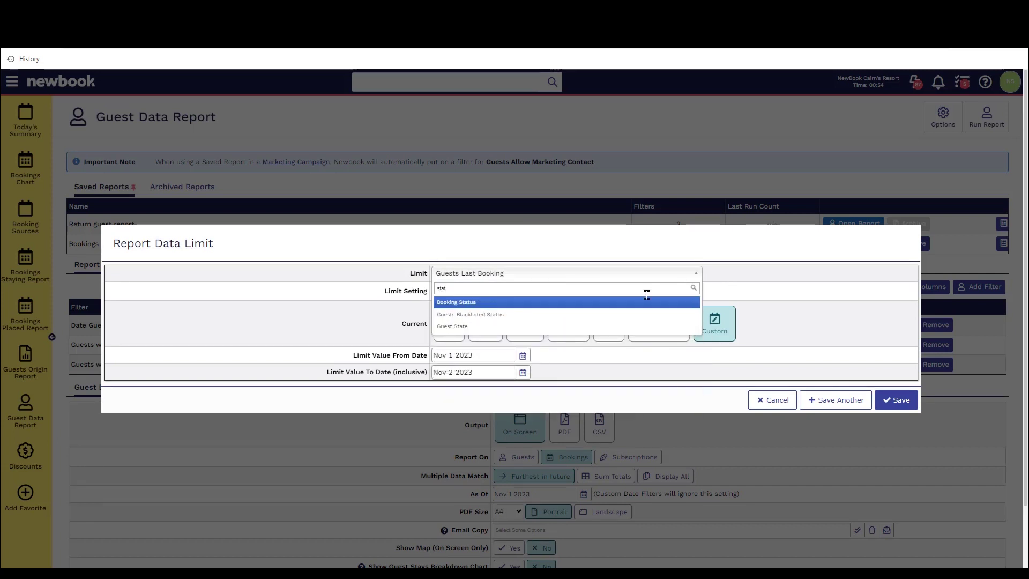
click(635, 303)
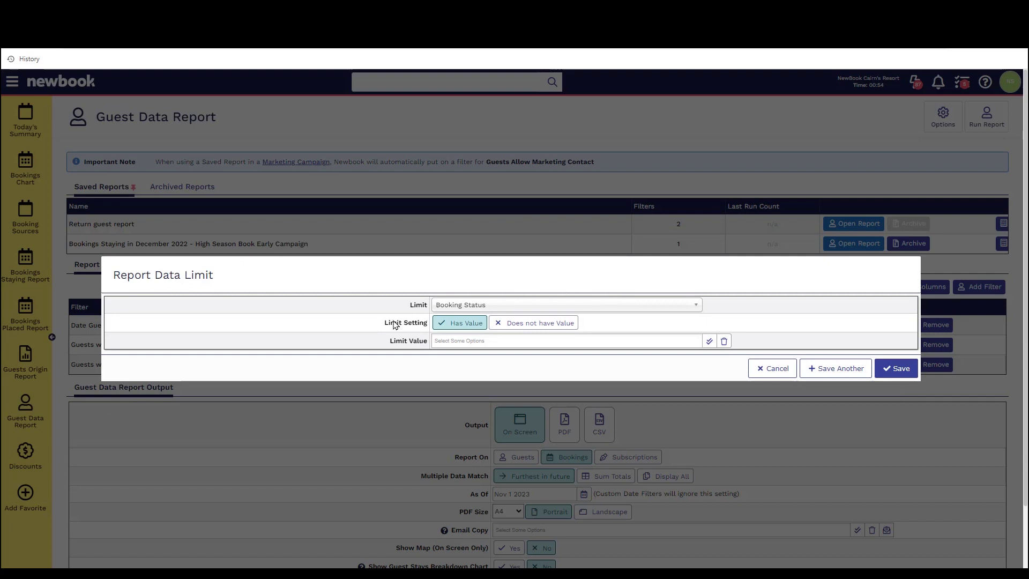
click(445, 340)
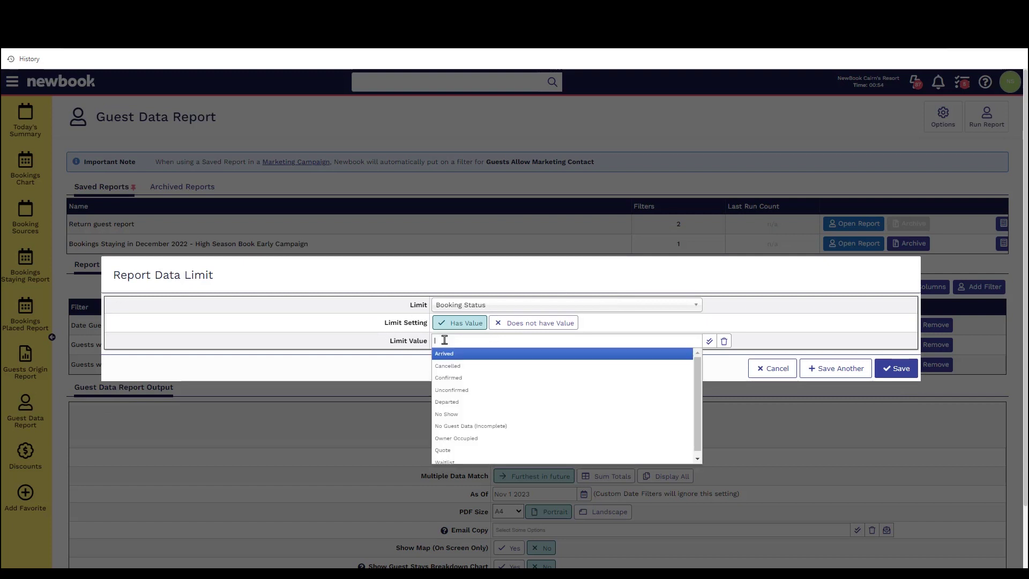
click(437, 398)
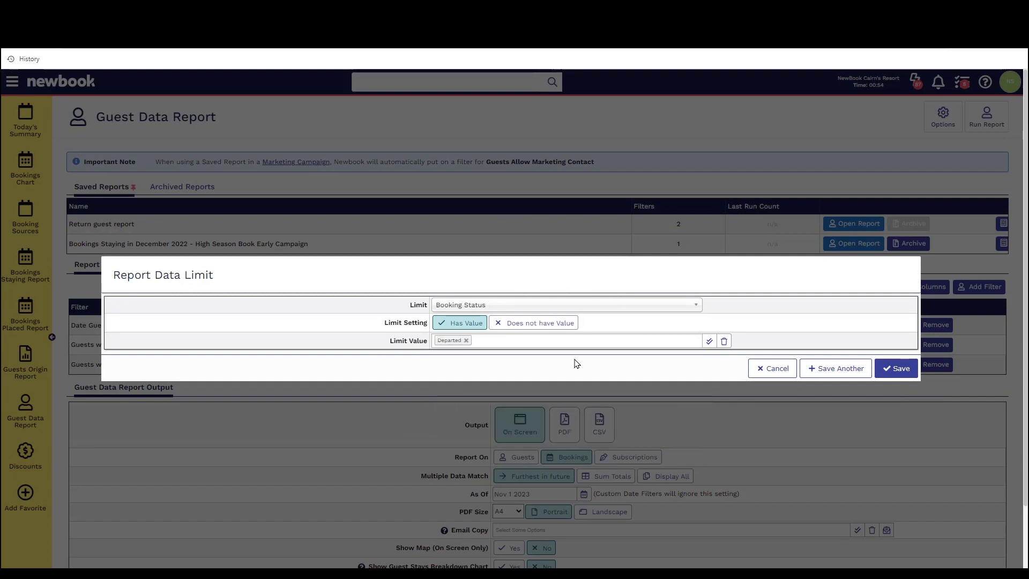
Save the Booking Status filter and review the four report filters
click(899, 370)
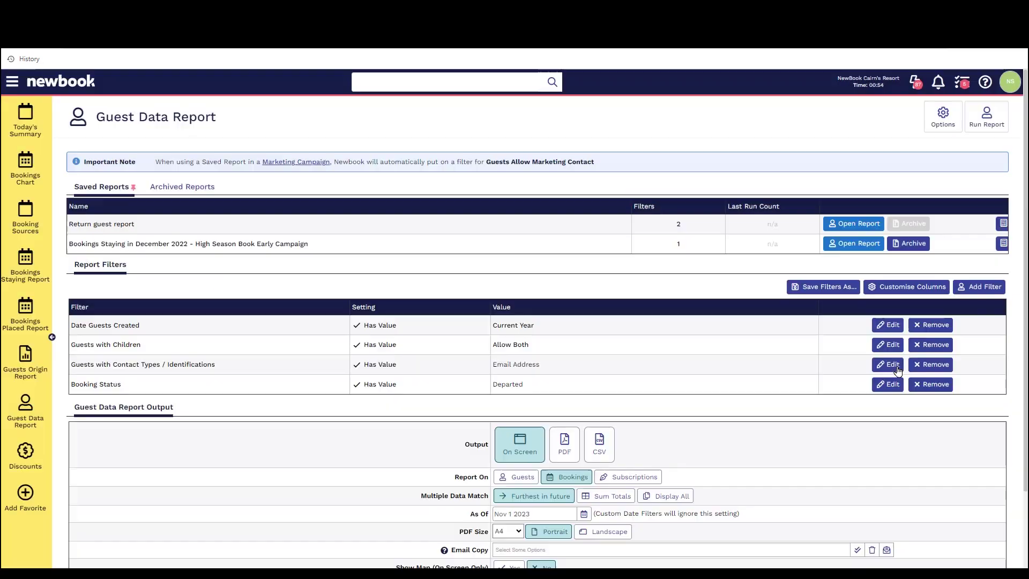
drag(79, 325, 152, 328)
drag(95, 344, 153, 346)
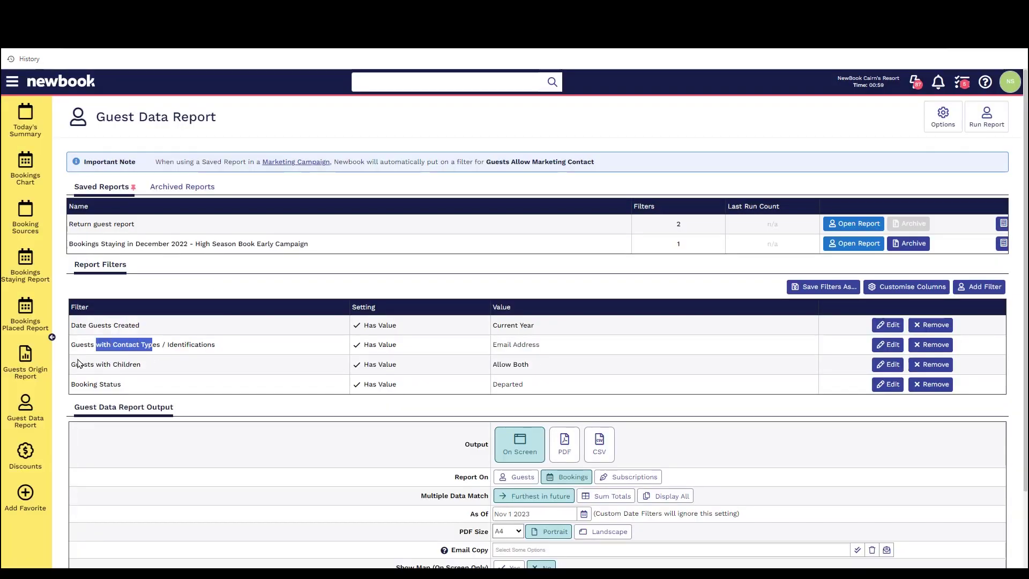
drag(76, 365, 122, 385)
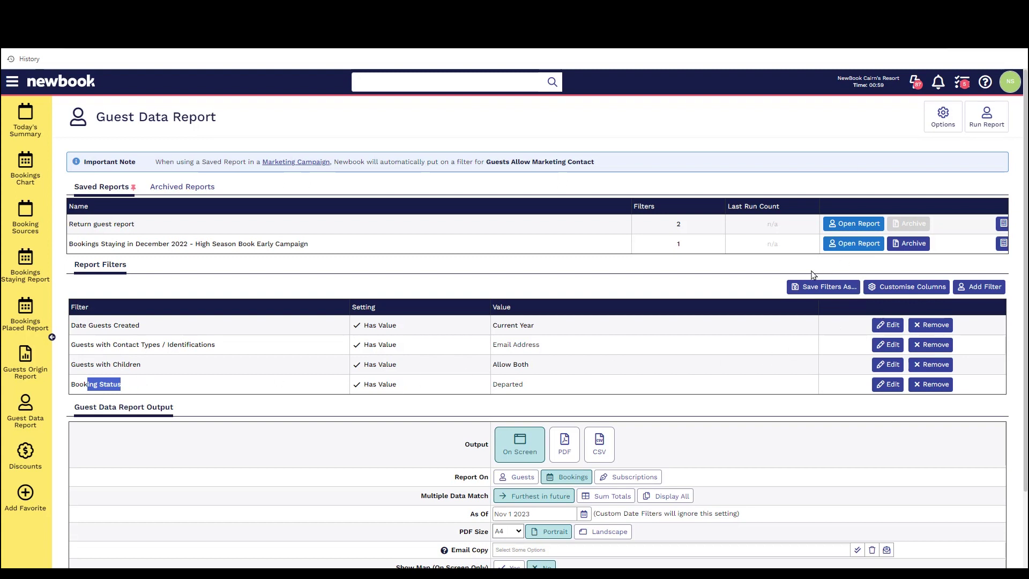
Save the filters as a report named 'Guest - Children - 2023'
click(836, 288)
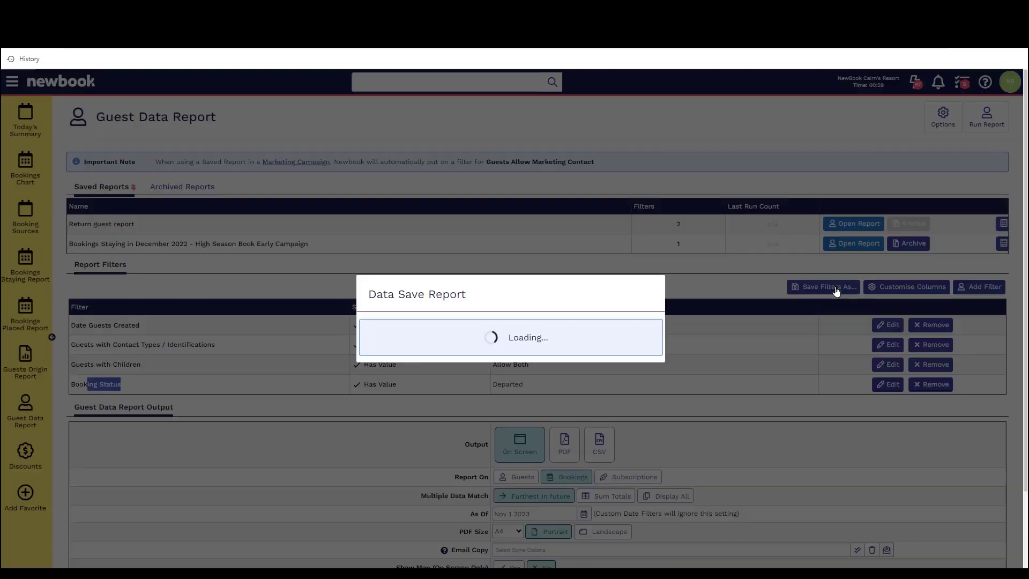
drag(384, 342, 491, 341)
click(492, 341)
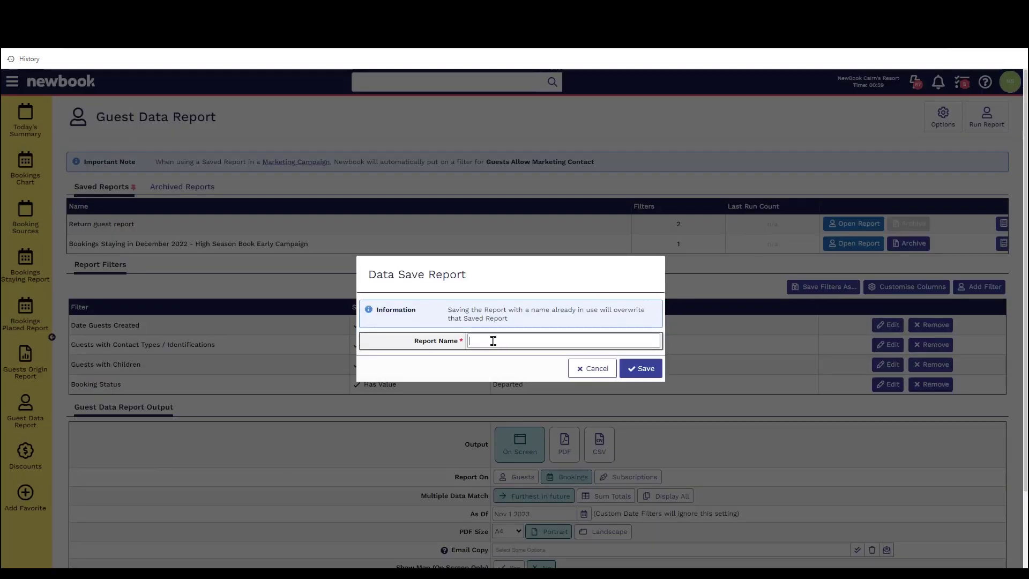
text(Guest - Children - 2023)
click(633, 369)
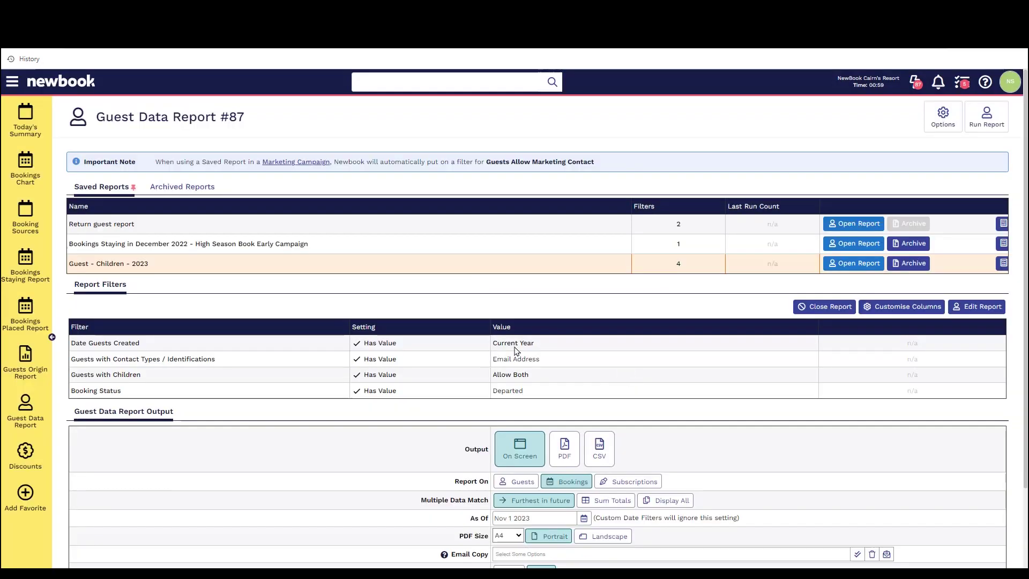
drag(74, 262, 160, 267)
click(160, 266)
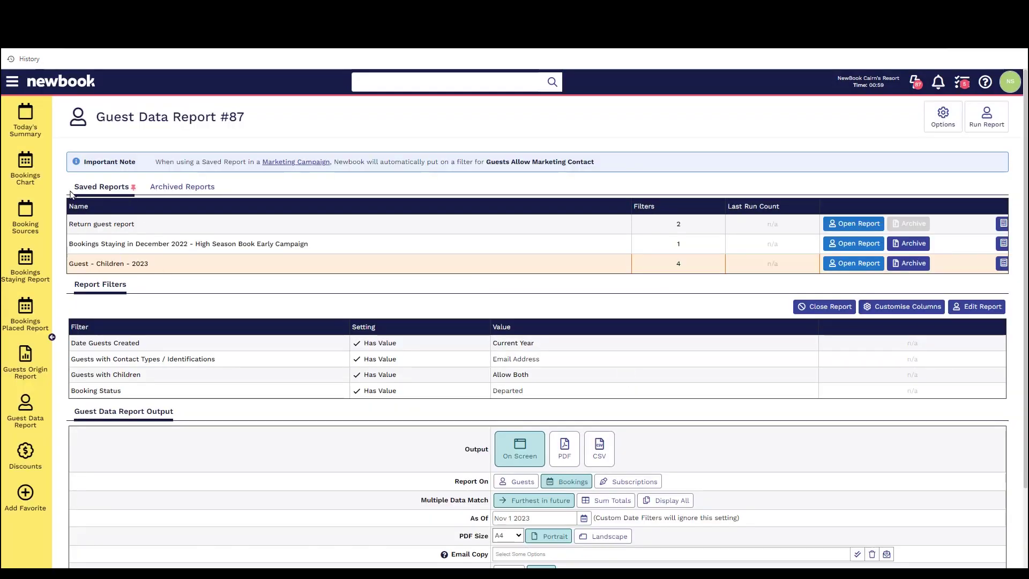
drag(215, 187, 97, 189)
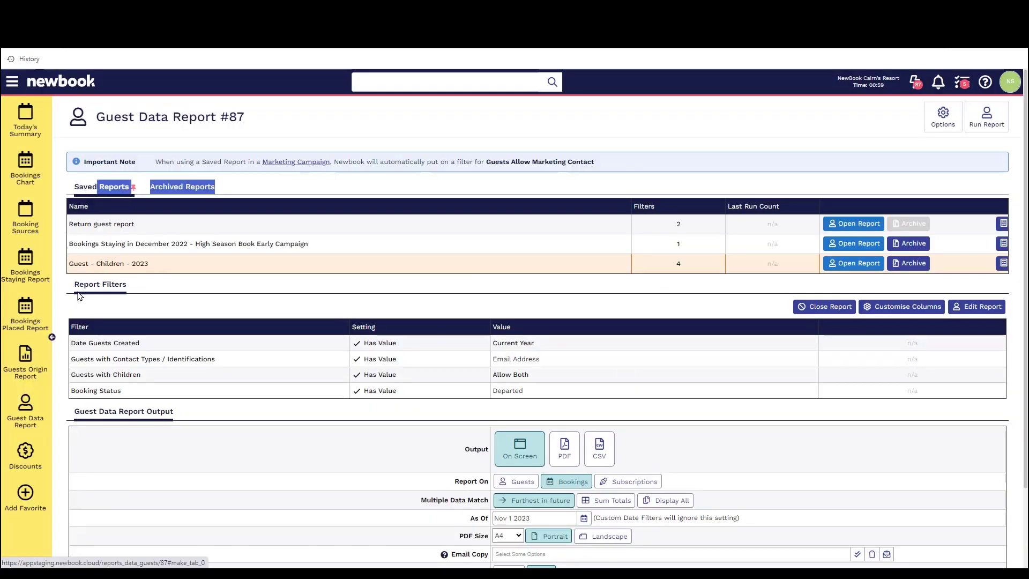
drag(75, 285, 93, 283)
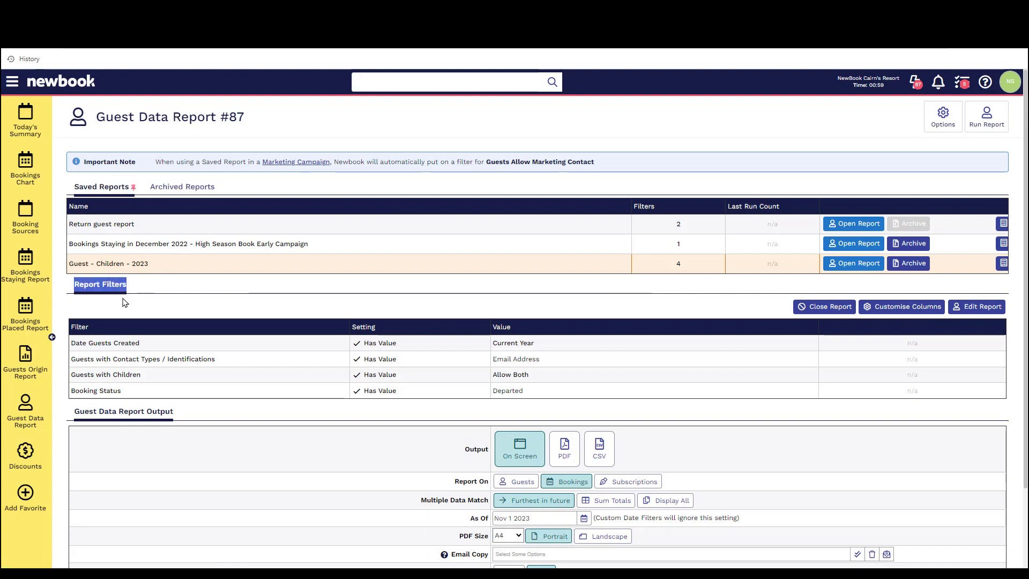
drag(79, 343, 568, 394)
click(582, 397)
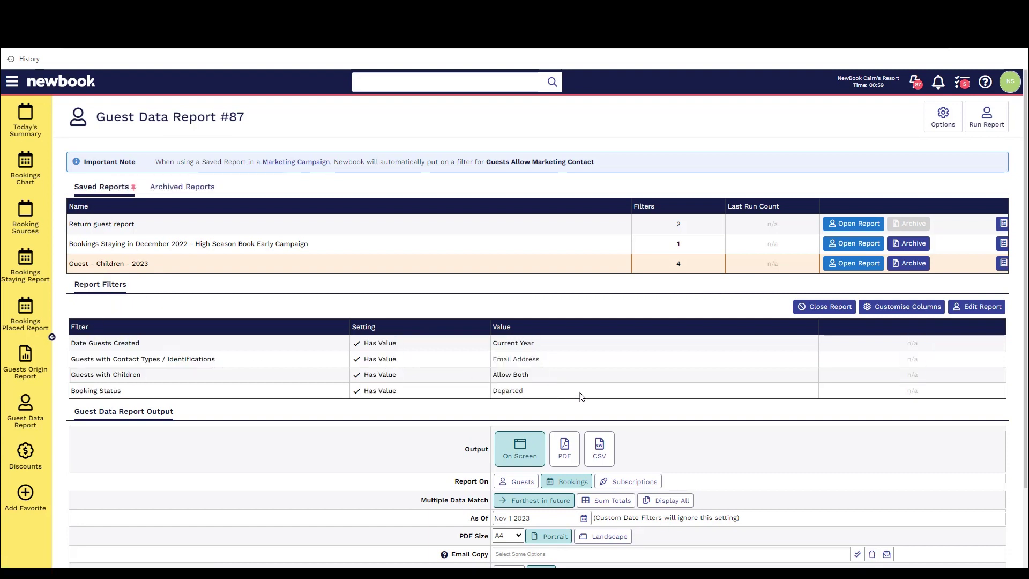
scroll(582, 397, down, 2)
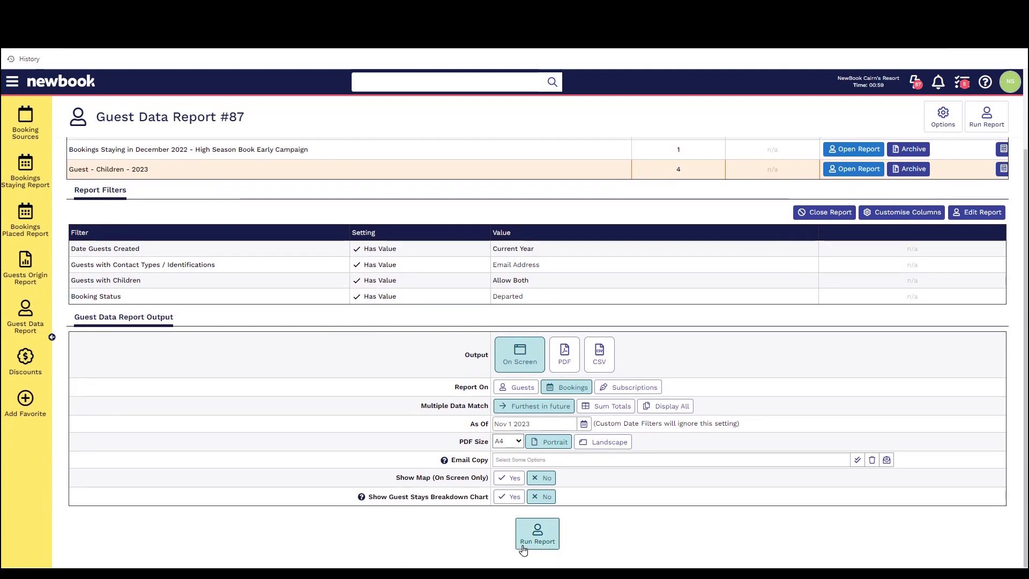
drag(466, 355, 493, 357)
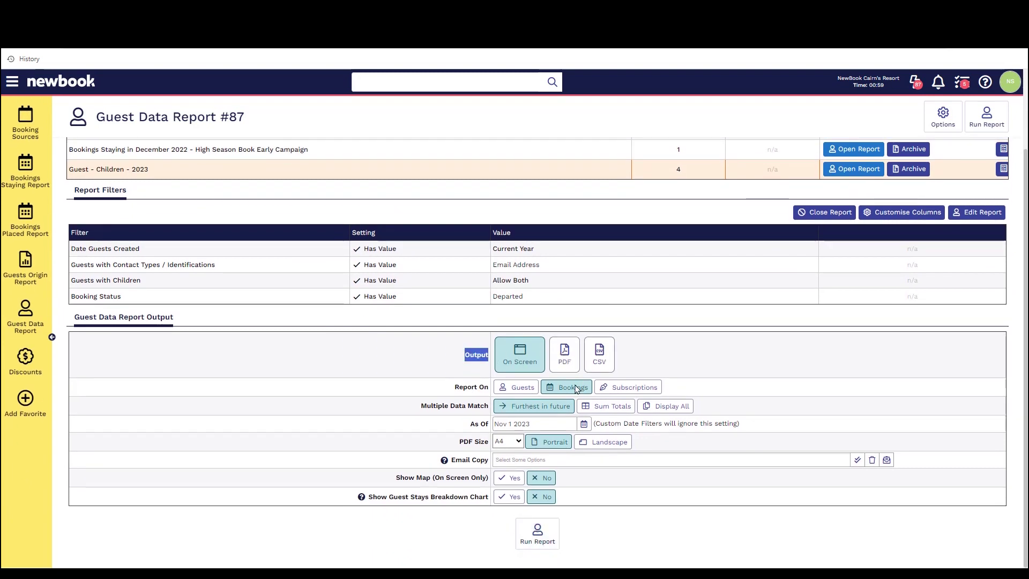
Run Guest Data Report #87 and review its 2 matching guests from Queensland and South Australia
click(536, 538)
scroll(291, 368, up, 2)
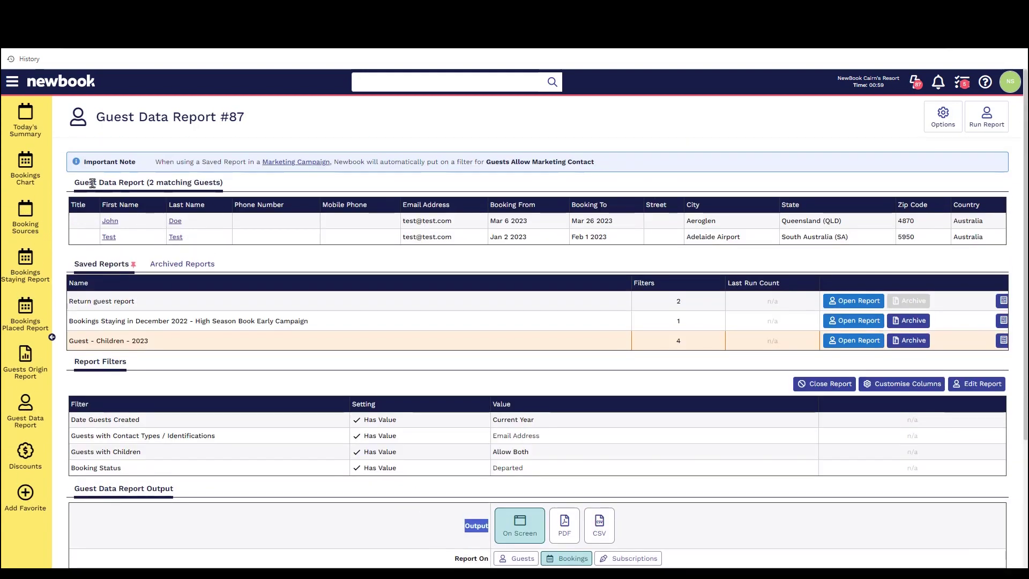
drag(75, 182, 244, 192)
click(244, 189)
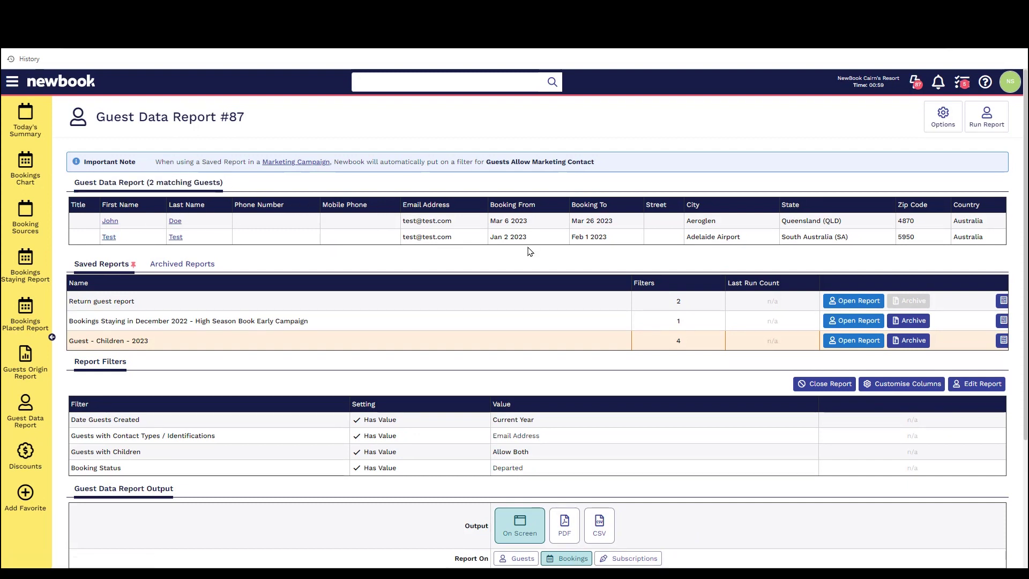
triple_click(79, 364)
click(78, 362)
triple_click(76, 361)
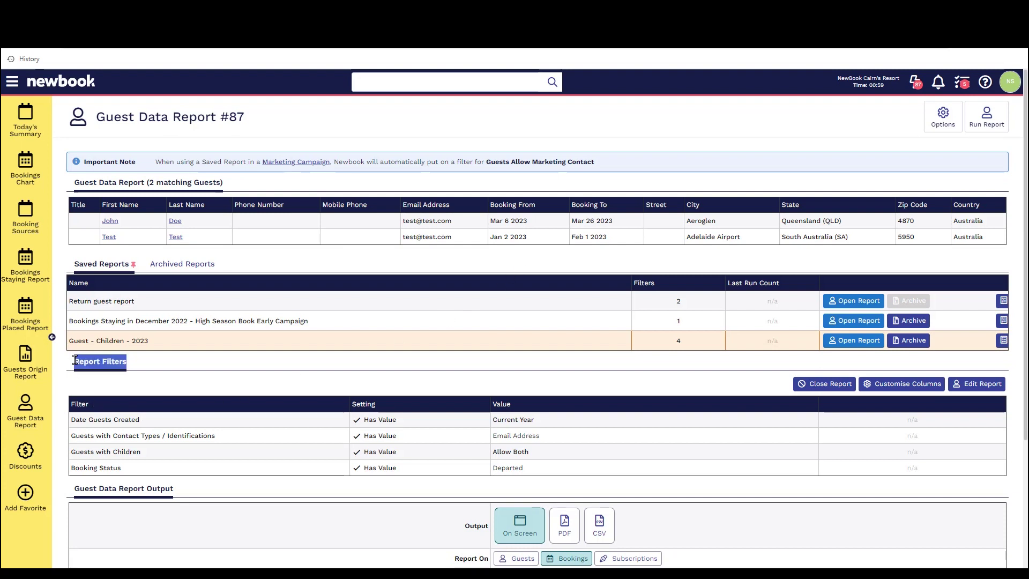
click(76, 360)
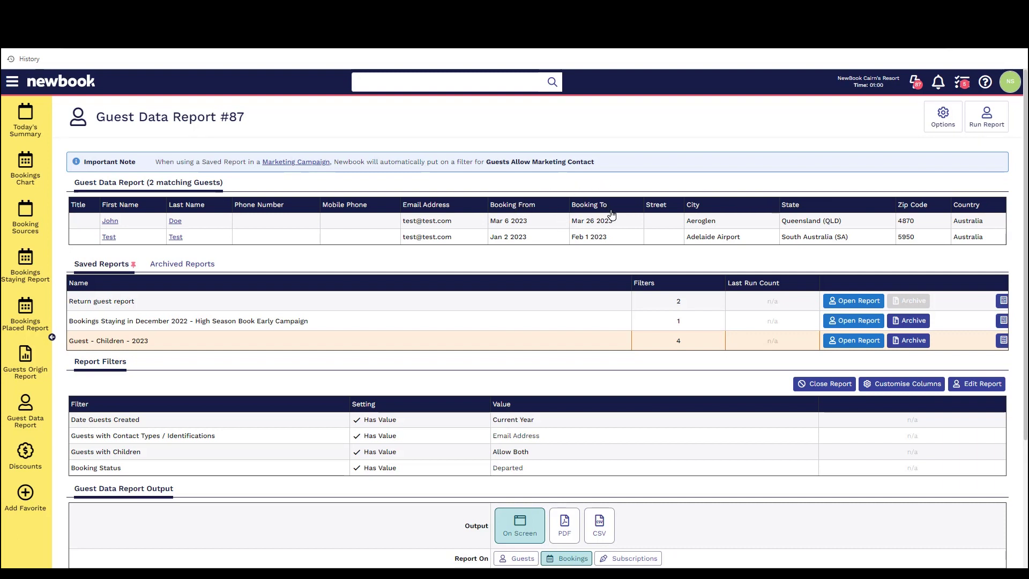
Remove the Phone Number, Mobile Phone and Booking From columns and save the configuration
click(907, 384)
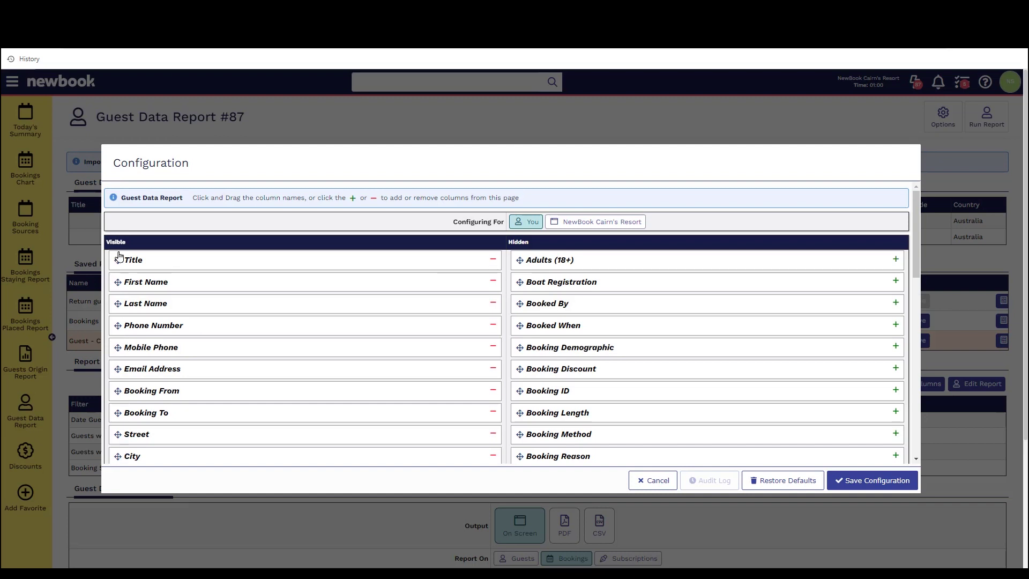
click(491, 325)
click(491, 325)
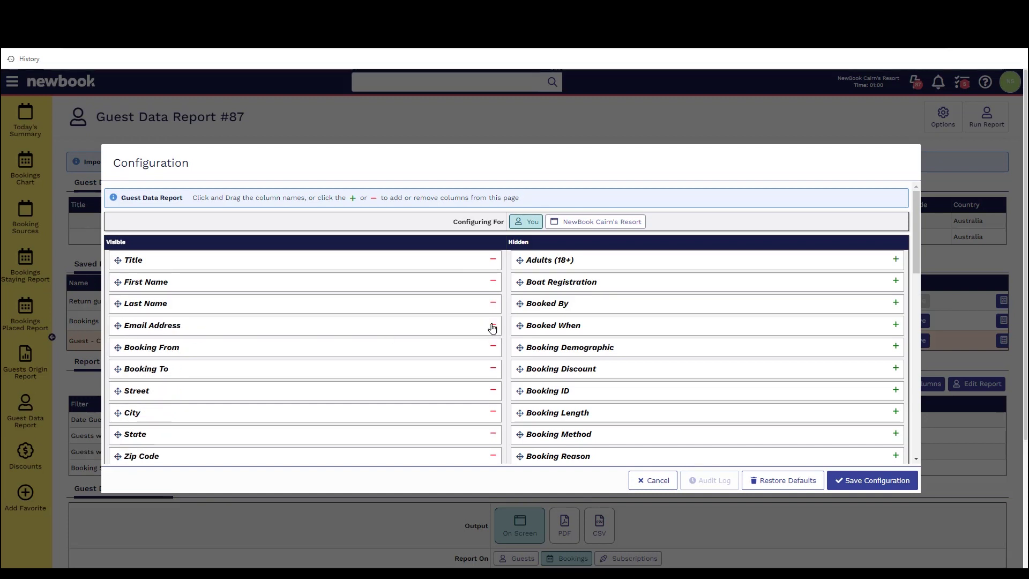
click(491, 348)
click(491, 347)
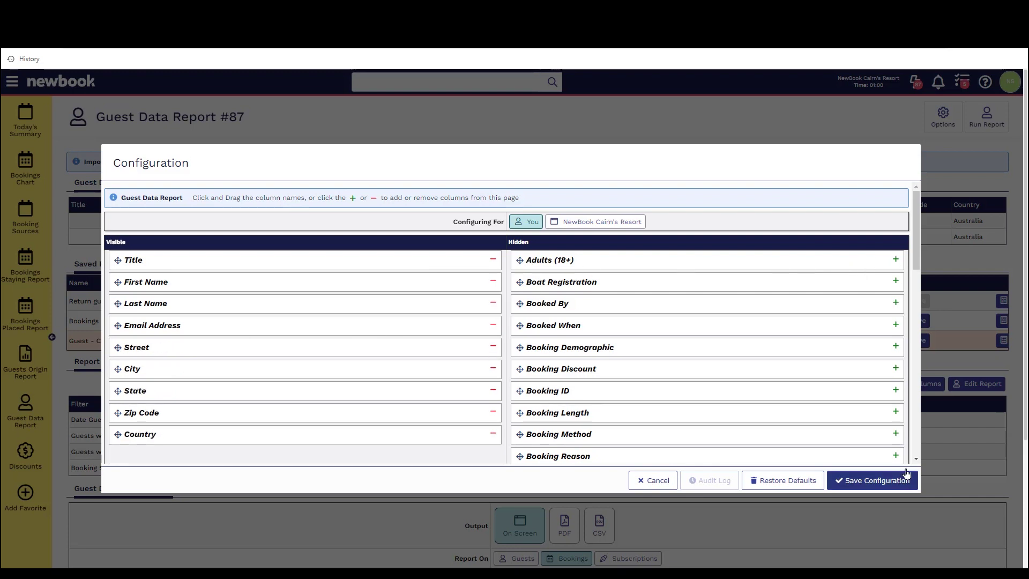
click(883, 481)
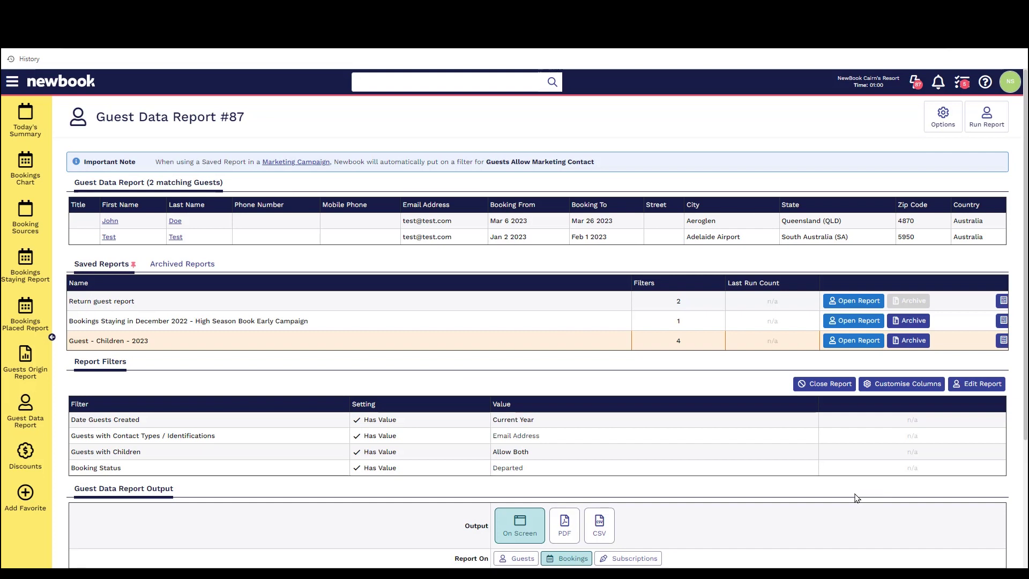
Rerun the trimmed guest report and export it as a CSV file
scroll(735, 480, down, 3)
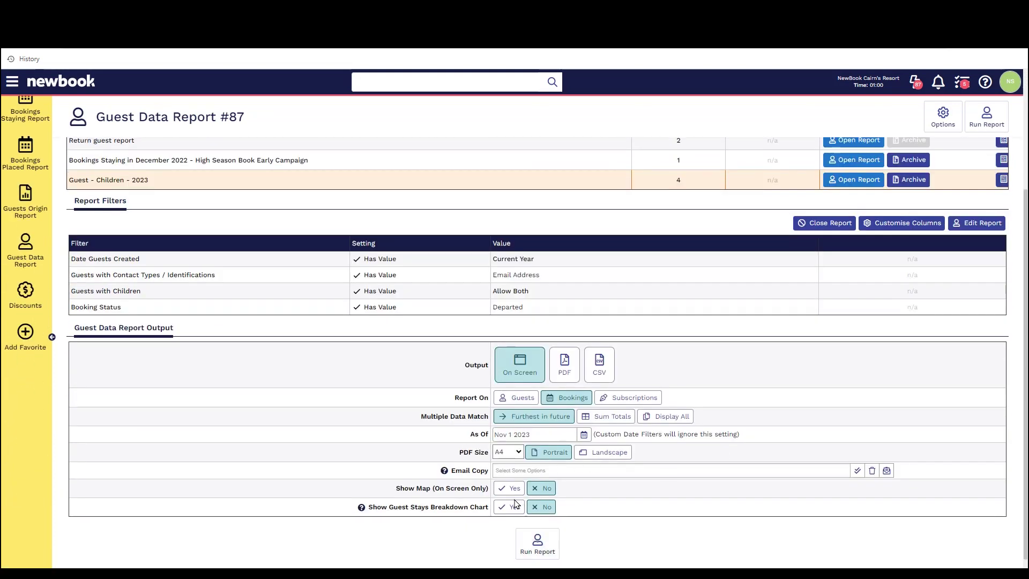
click(528, 531)
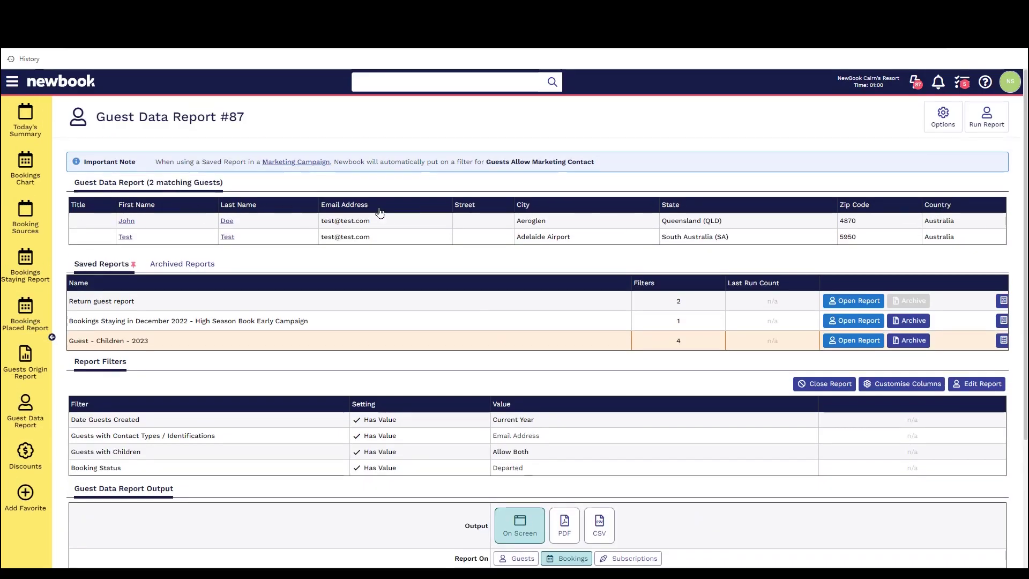
scroll(379, 214, down, 2)
click(599, 526)
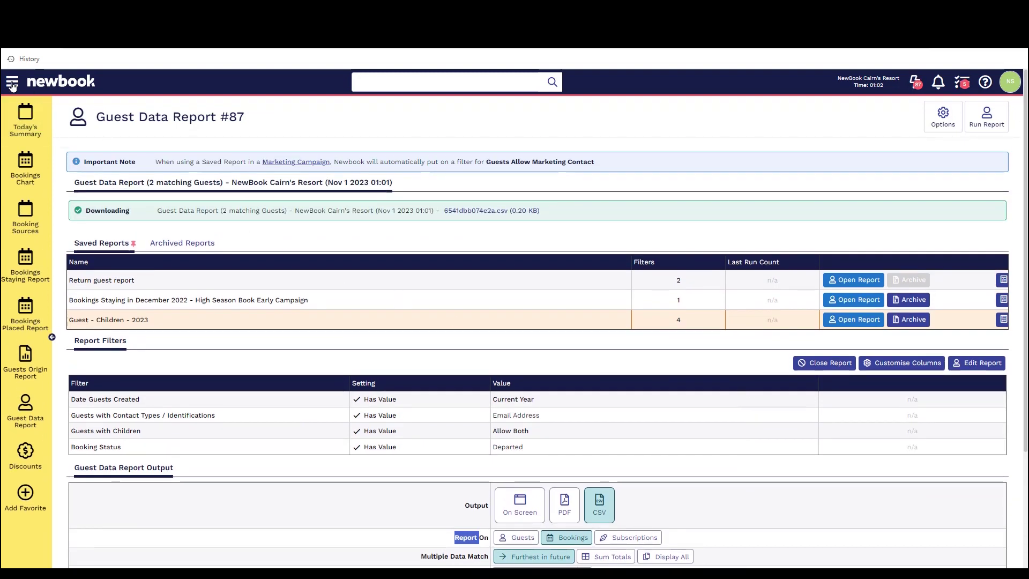
Open the Bookings Staying Report via 'stayin' search, set period to Year, grouped by Booking Source
click(12, 82)
text(staying)
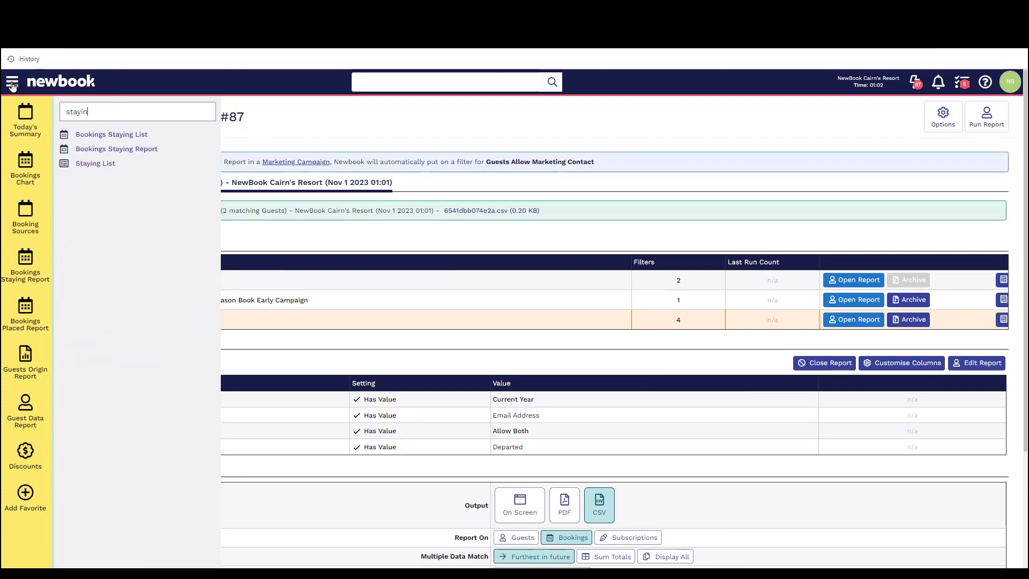
click(138, 149)
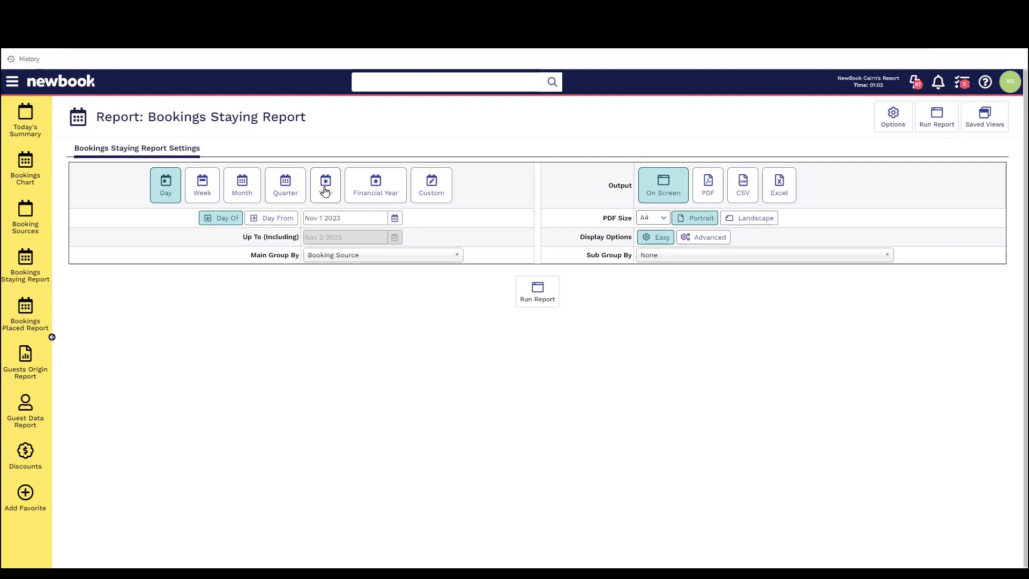
click(325, 191)
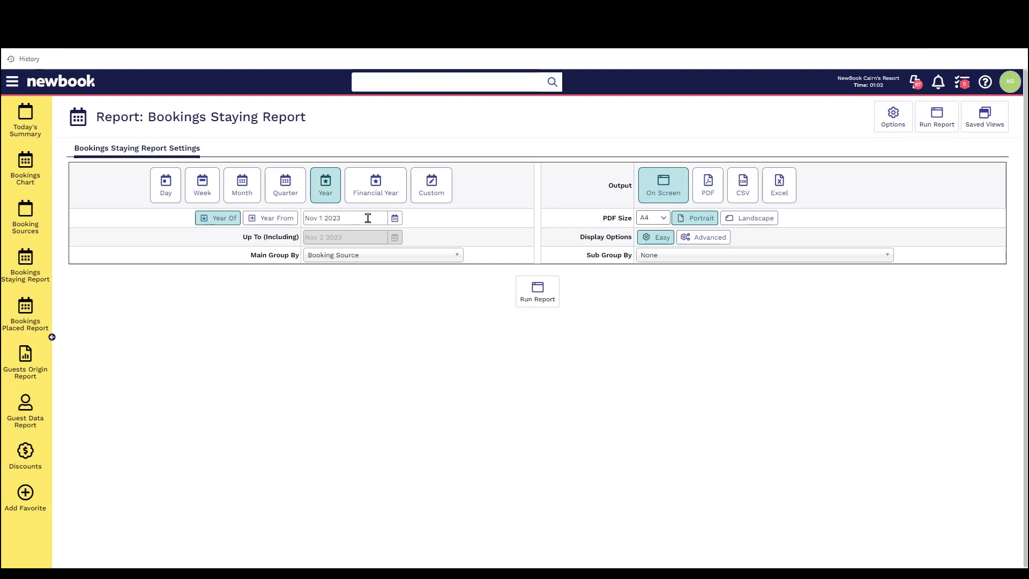
drag(248, 258, 299, 257)
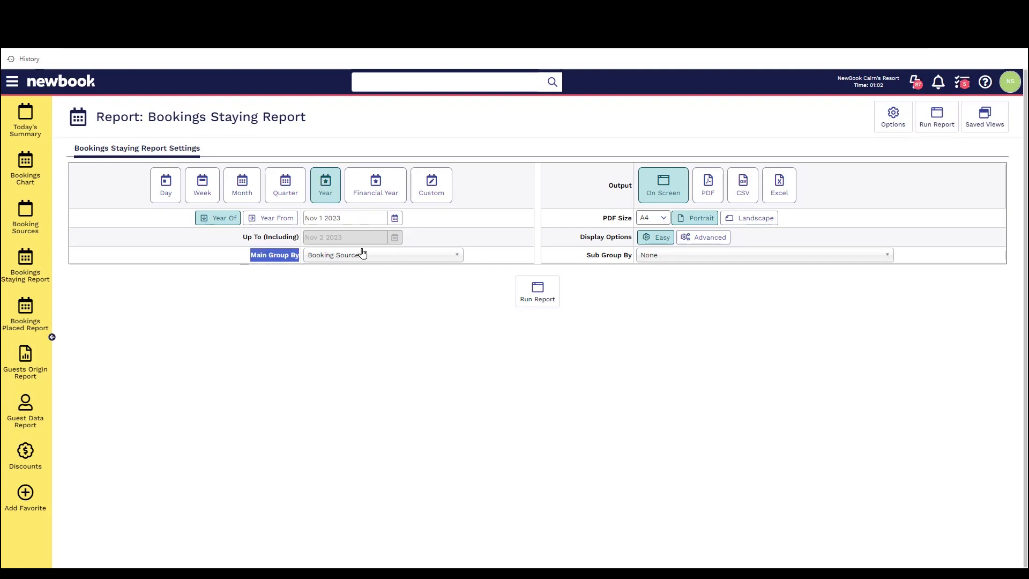
Run the 2023 Bookings Staying Report, showing 34 bookings led by Expedia with 11
click(543, 295)
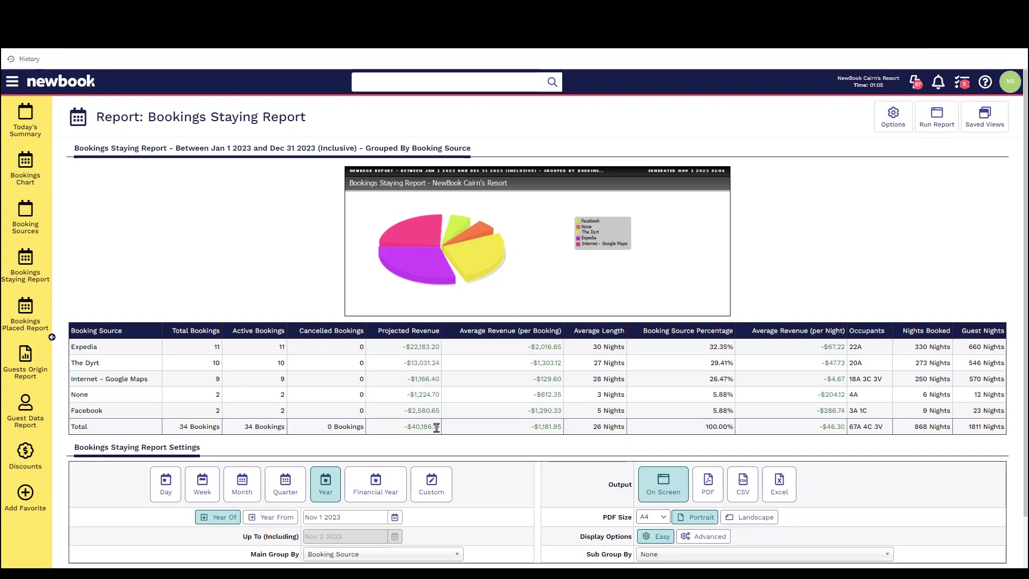
Set Sub Group By to Category under the Booking Source grouping and rerun the report
scroll(480, 429, down, 2)
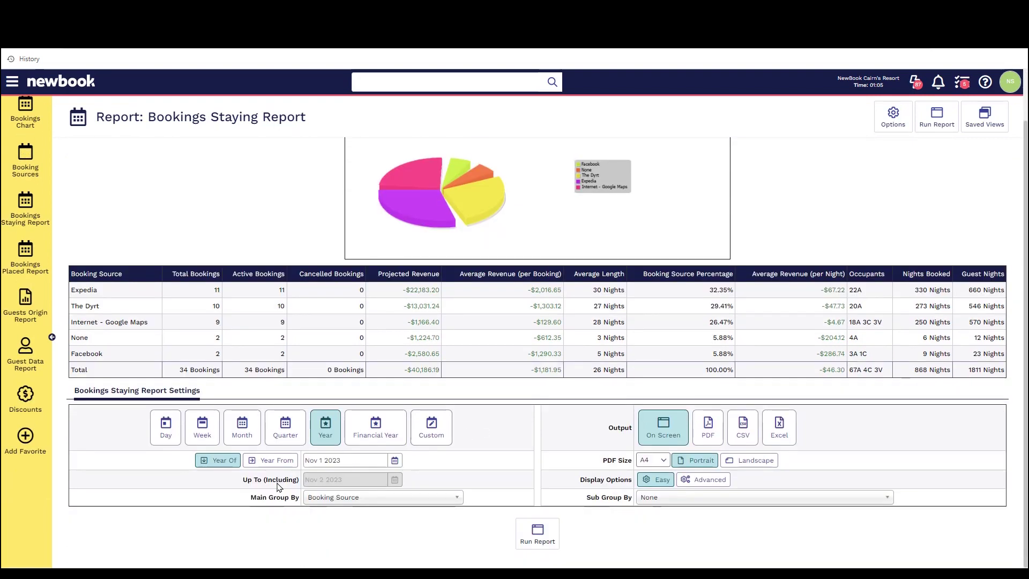
drag(252, 501, 299, 503)
click(591, 504)
click(663, 503)
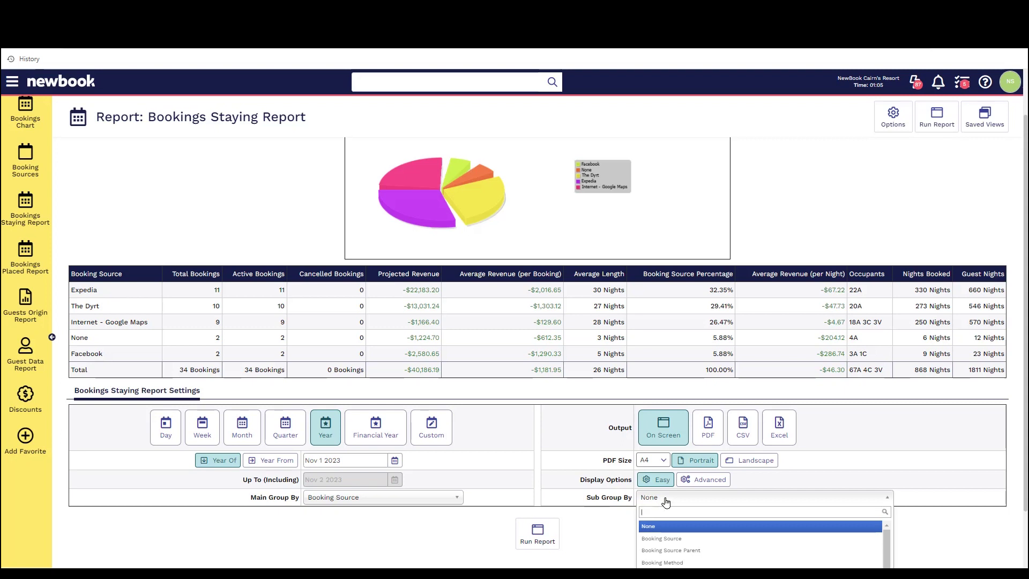
text(cate)
click(666, 530)
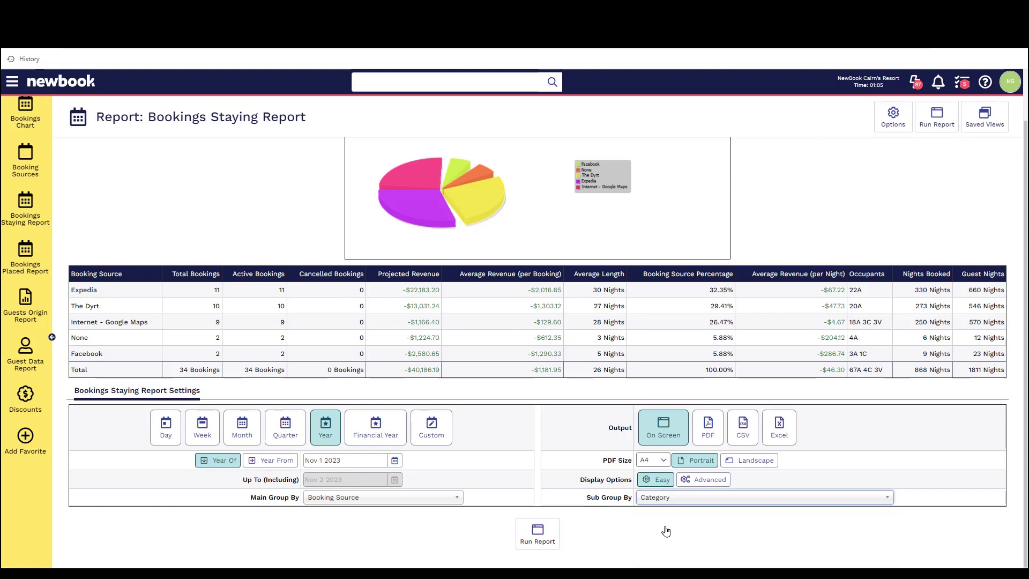
click(537, 533)
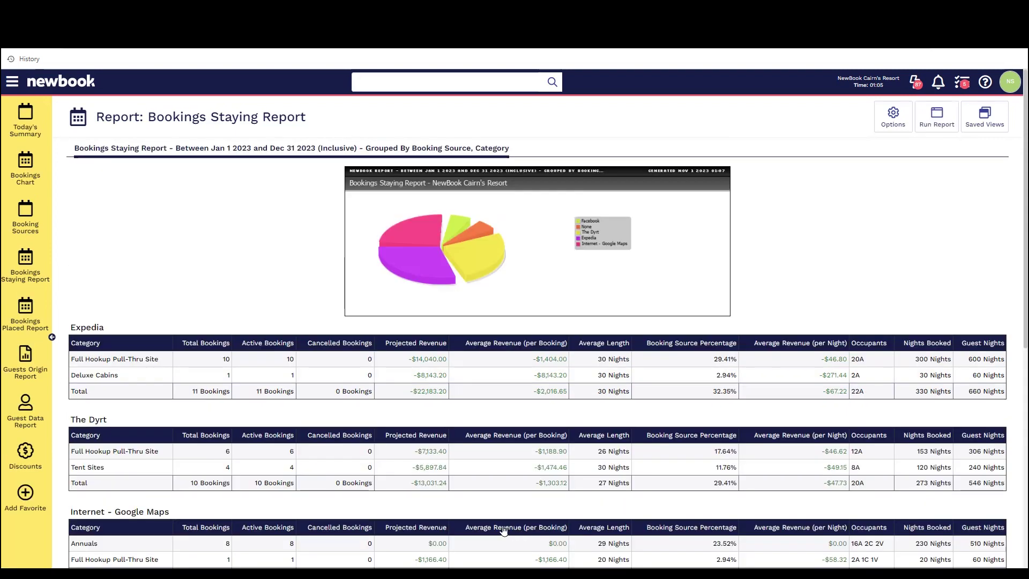
Review the per-source category tables: Expedia's 10 Full Hookup Pull-Thru Site and 1 Deluxe Cabins, The Dyrt, Google Maps
scroll(246, 456, down, 2)
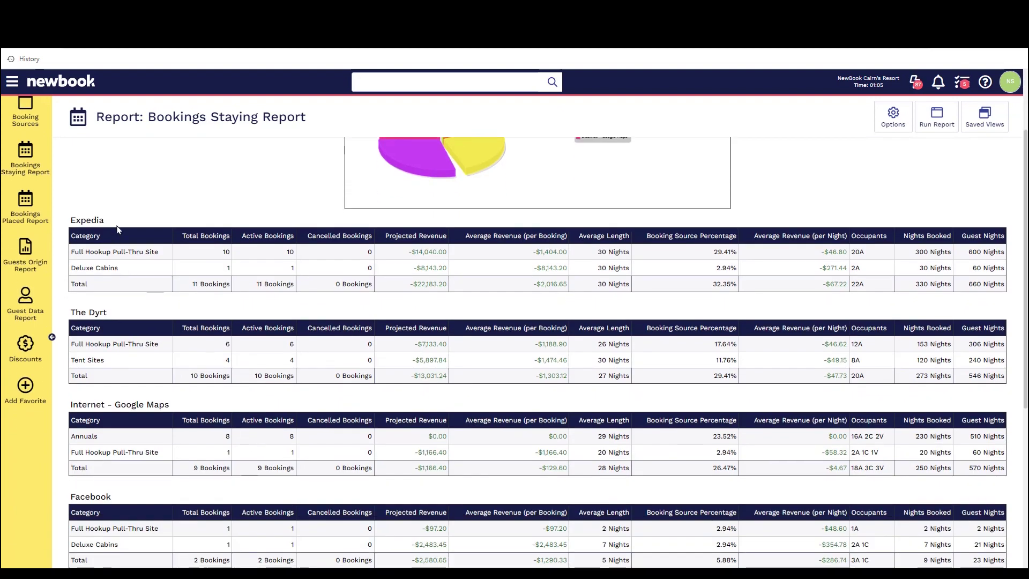
double_click(93, 220)
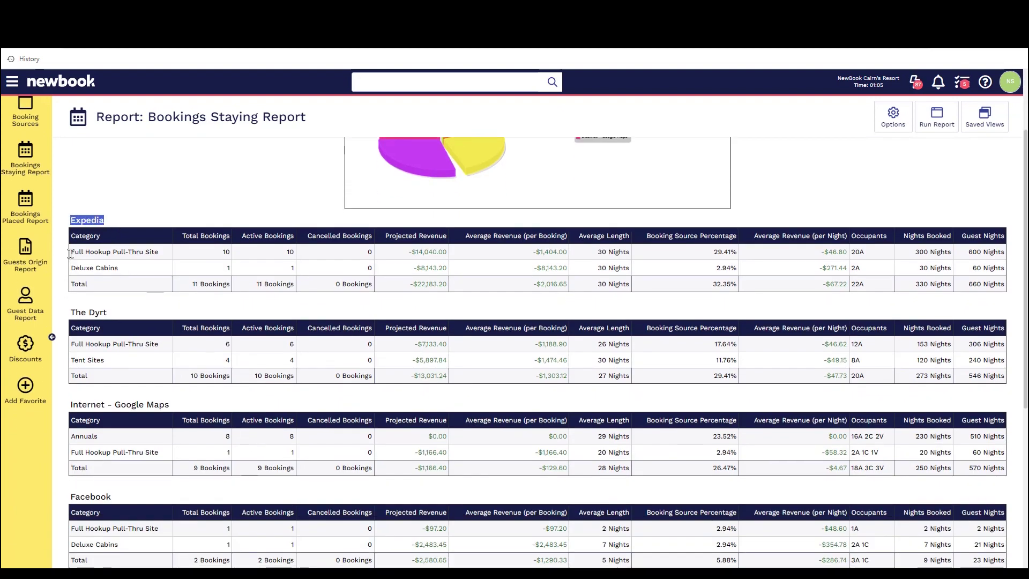
drag(70, 254, 159, 253)
drag(80, 268, 124, 275)
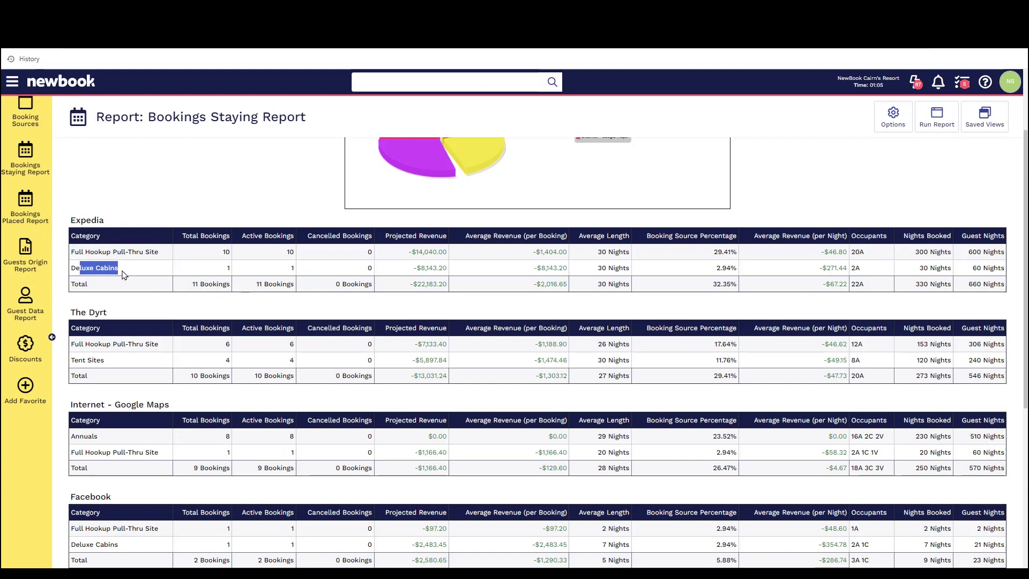
click(123, 275)
drag(114, 316, 69, 313)
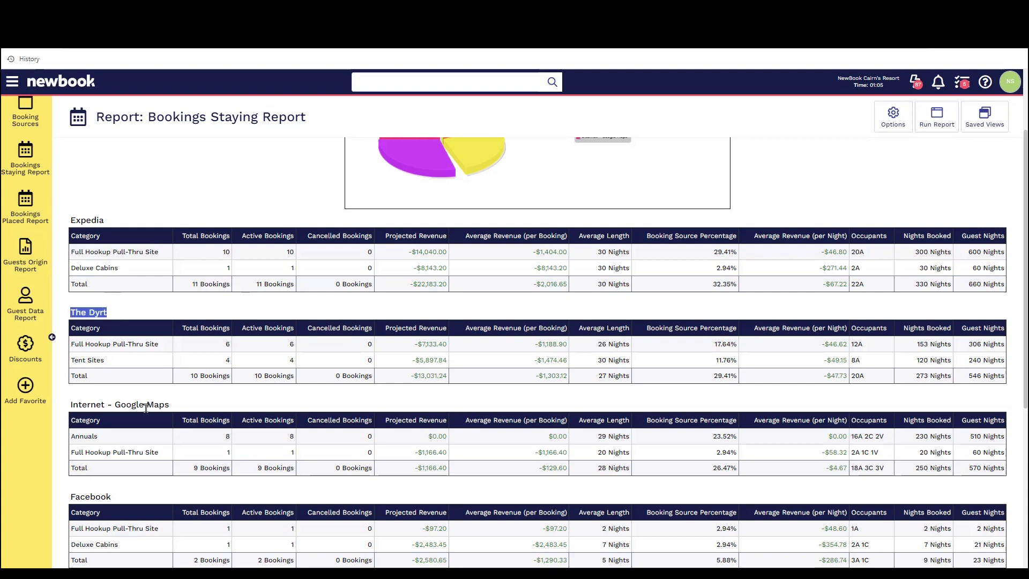
drag(169, 406, 71, 408)
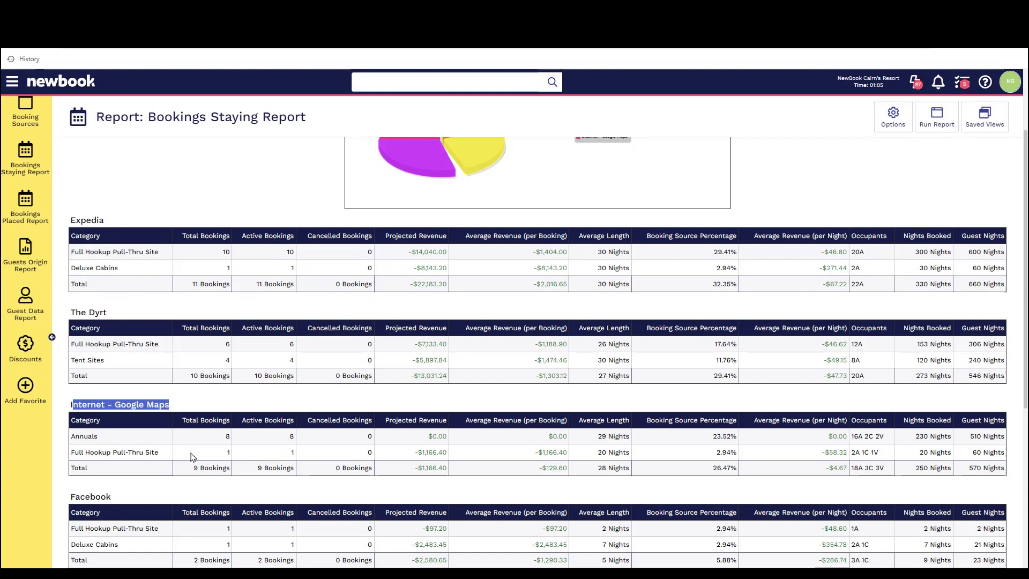
scroll(193, 457, down, 5)
click(343, 496)
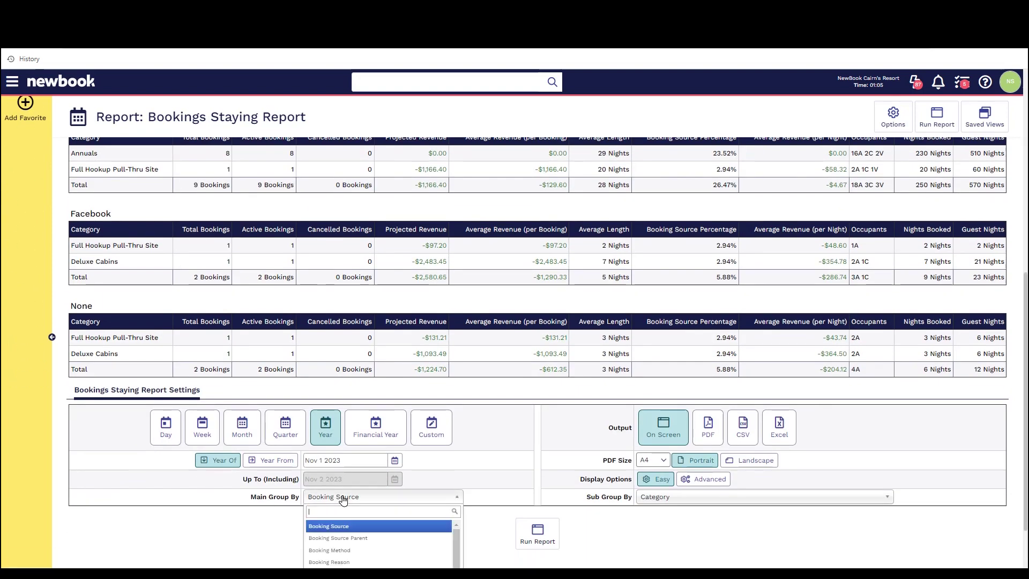
scroll(389, 487, down, 1)
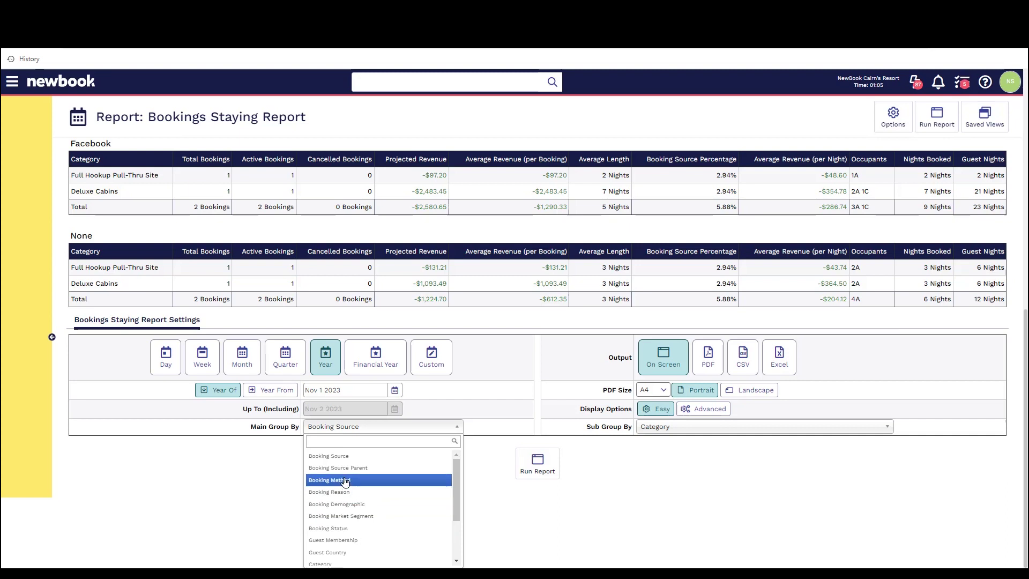
scroll(345, 482, down, 3)
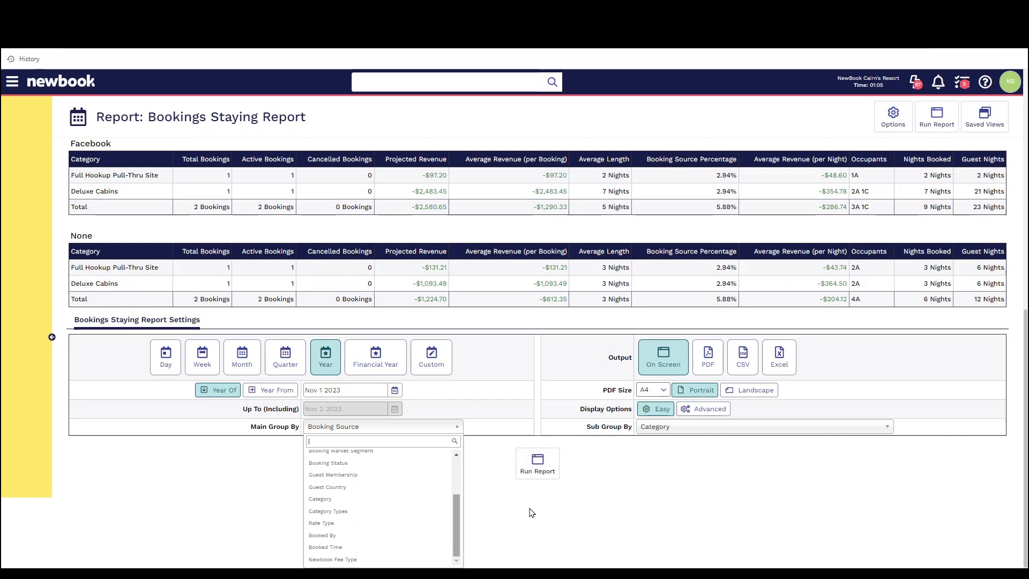
click(658, 427)
click(658, 427)
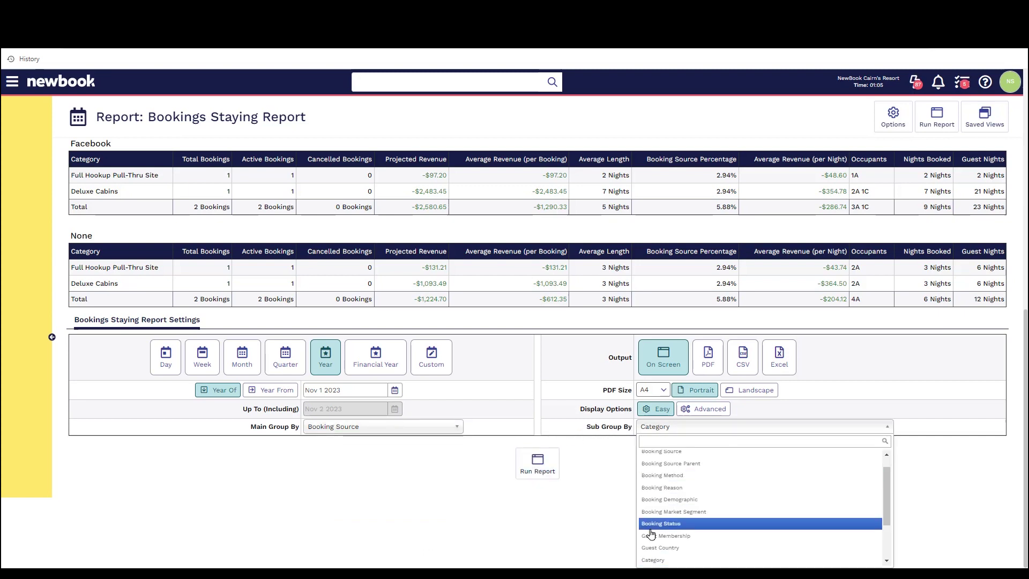
click(610, 530)
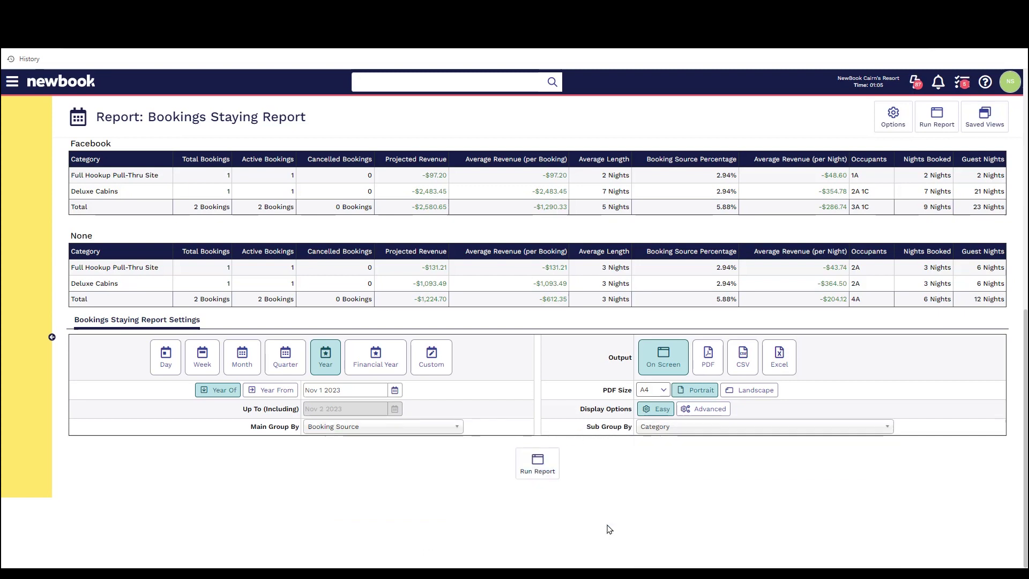
Reveal the advanced filters and show the Booking Source and Booking Reason filter choices
click(714, 411)
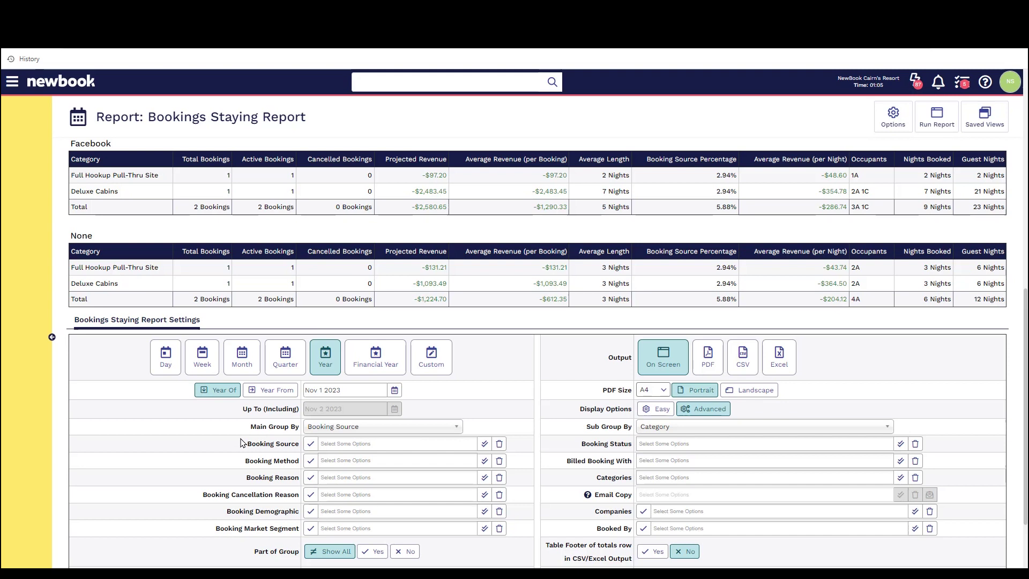
drag(247, 445, 263, 471)
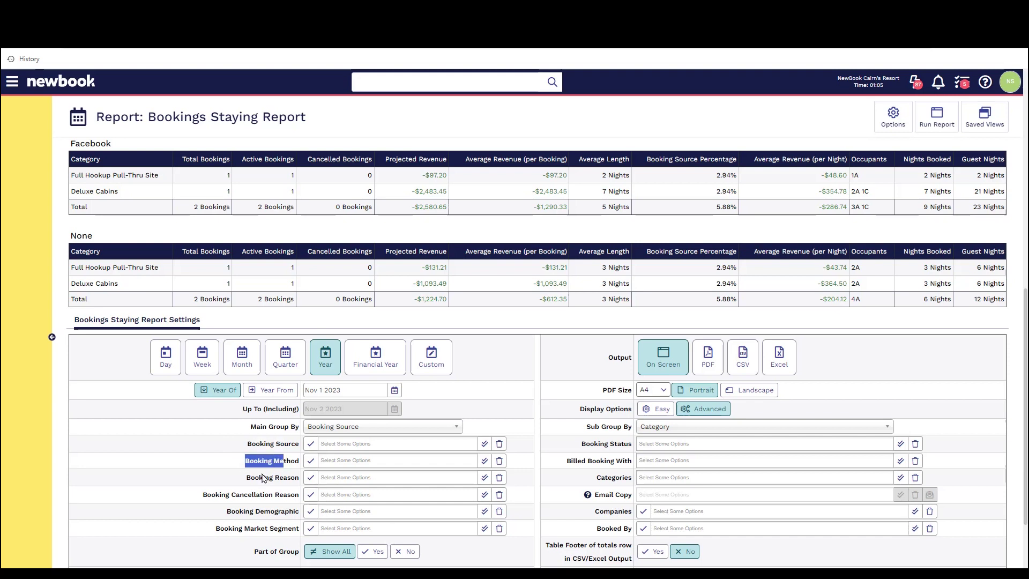
click(366, 445)
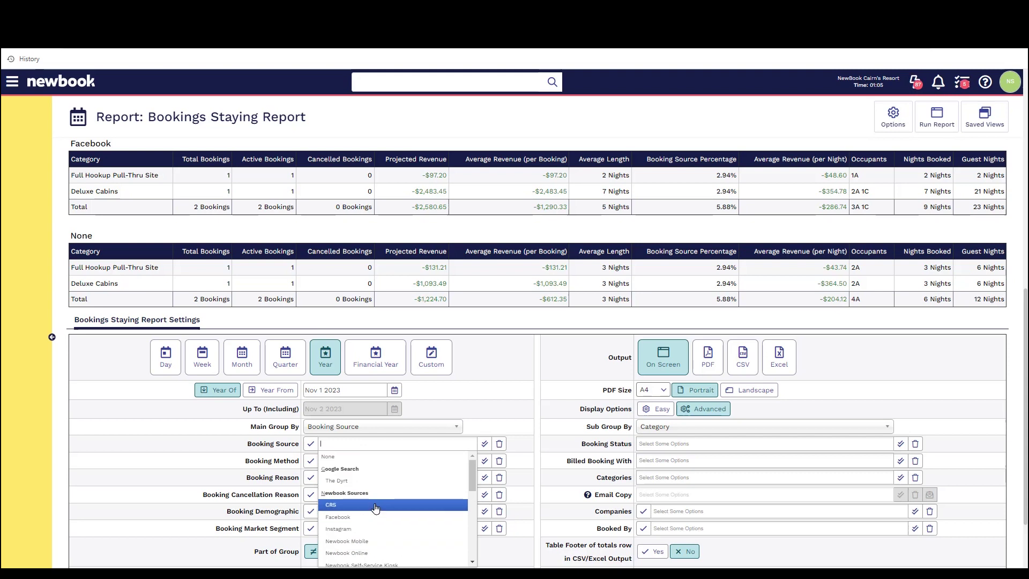
click(375, 477)
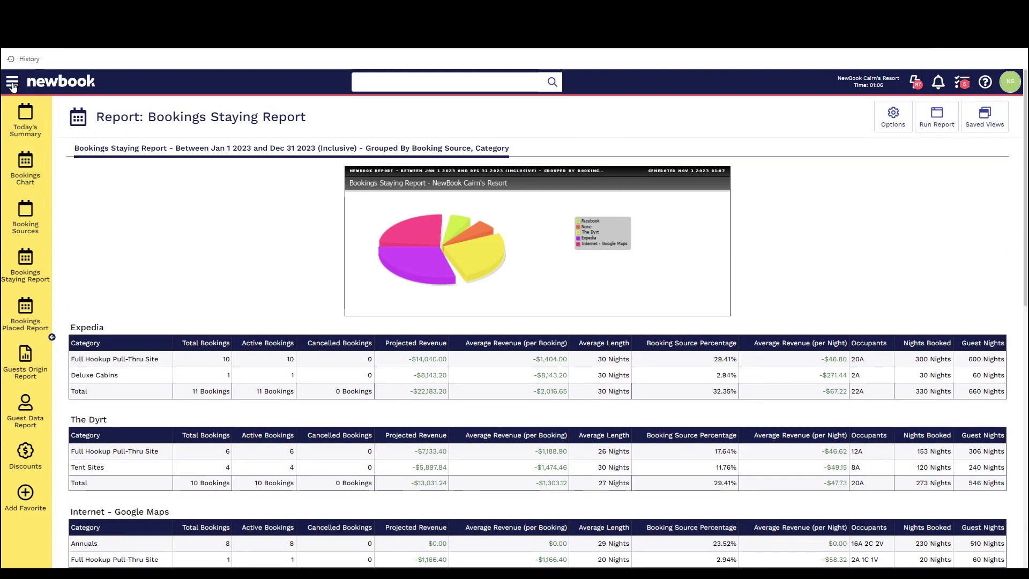
Find and open the Bookings Placed Report via a 'placed' menu search
click(11, 84)
text(placed)
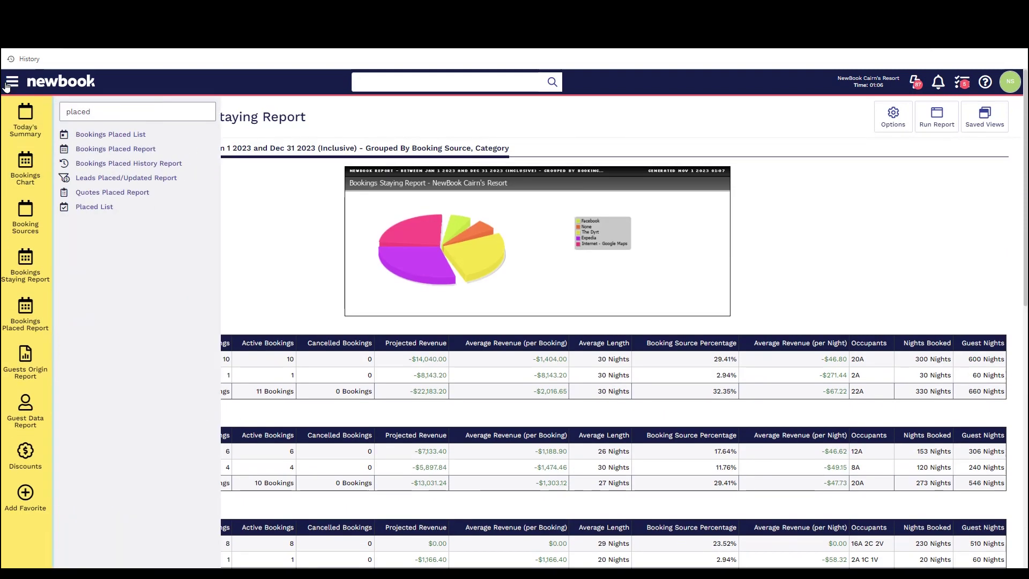
click(109, 149)
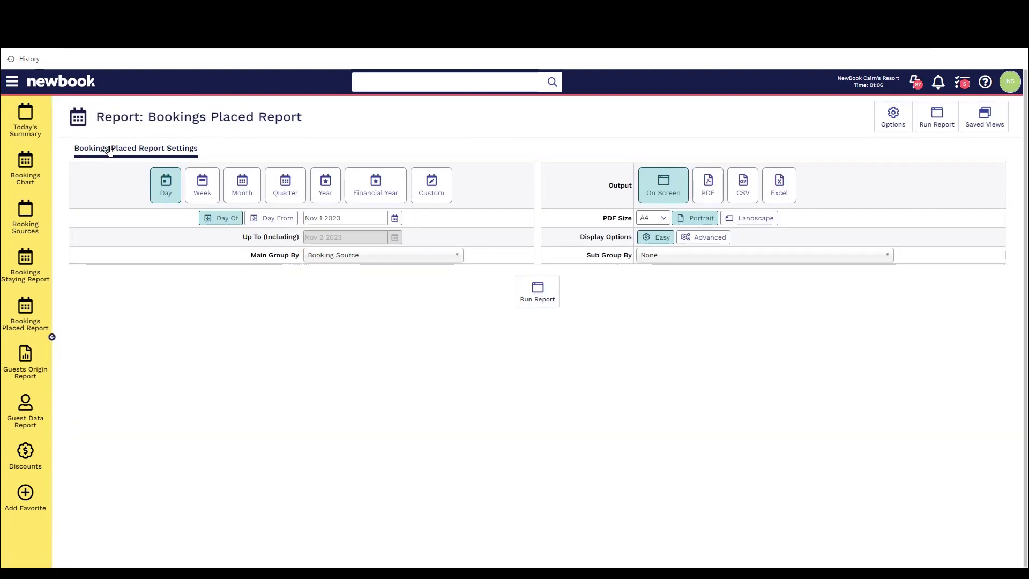
drag(106, 117, 332, 127)
Set the report period to Year, keep Booking Source grouping, and show the advanced filters
click(325, 188)
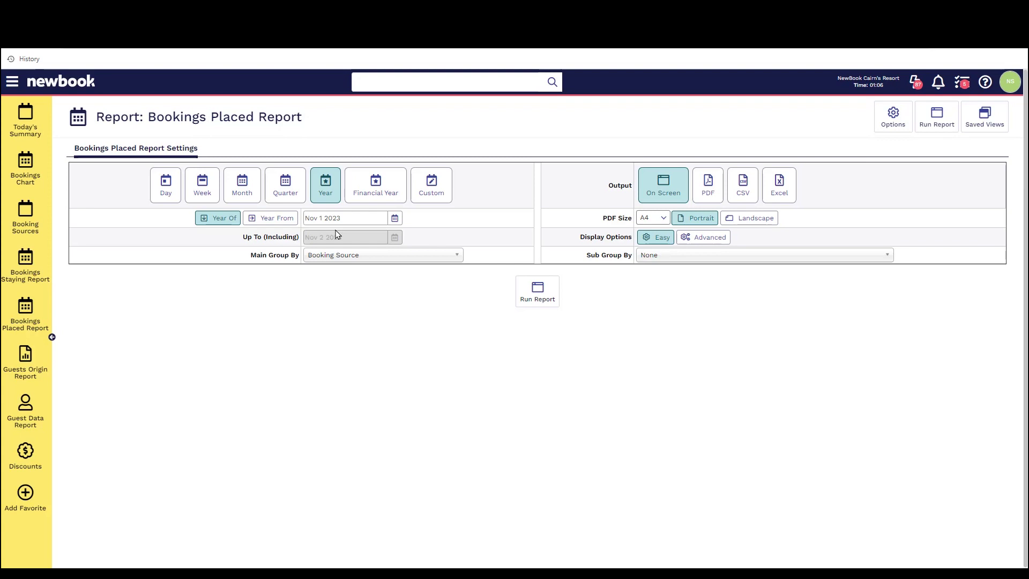
drag(248, 256, 306, 256)
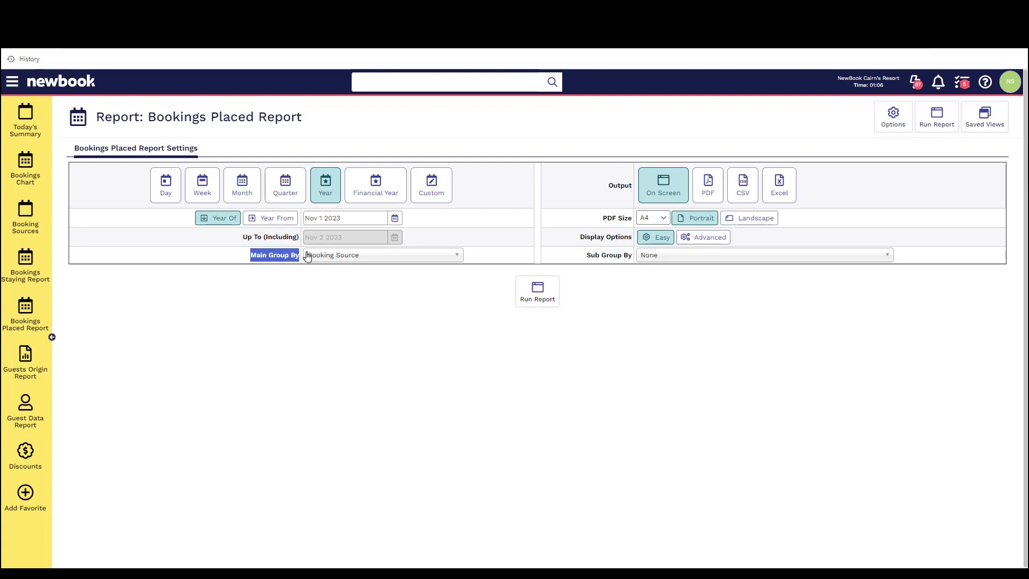
drag(586, 255, 708, 253)
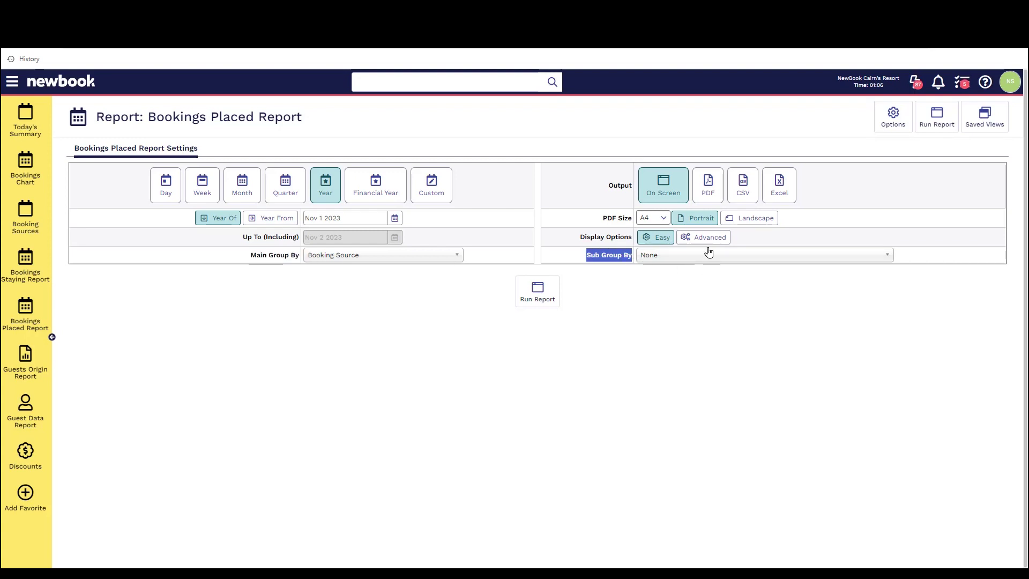
click(711, 239)
click(712, 239)
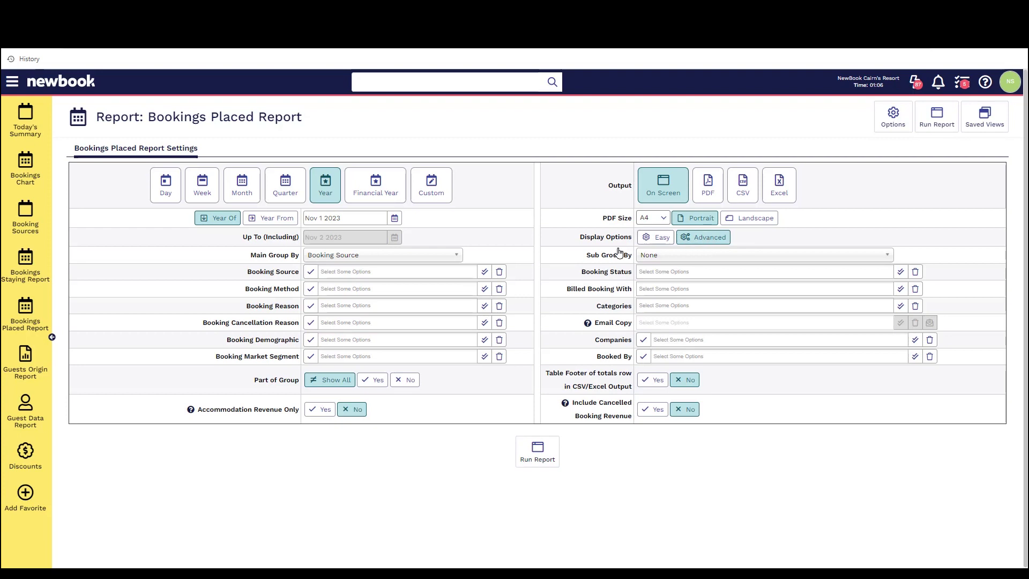
Run the 2023 Bookings Placed Report (Expedia 11 of 34) and open the Knowledge Base panel
click(537, 459)
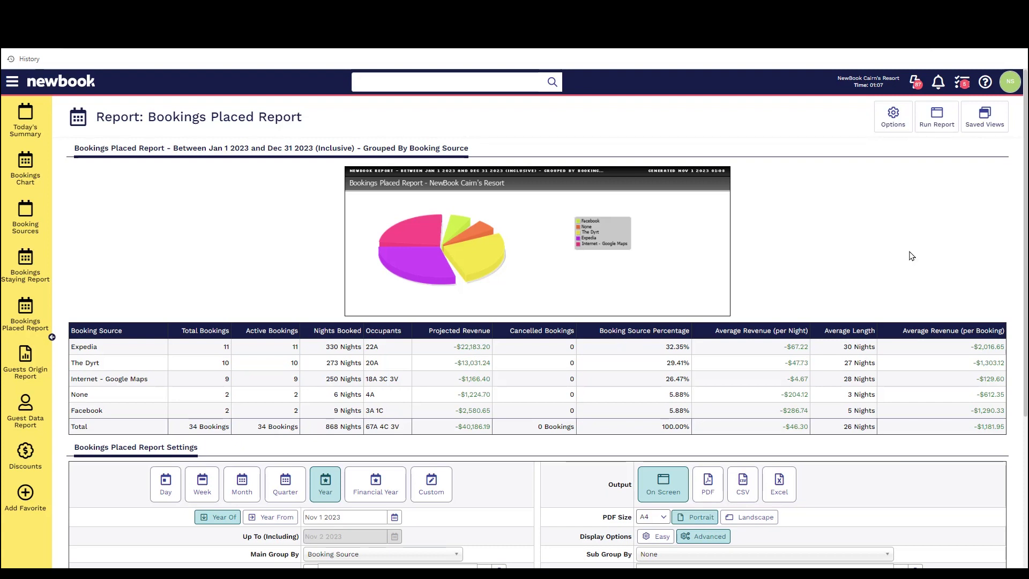
click(984, 84)
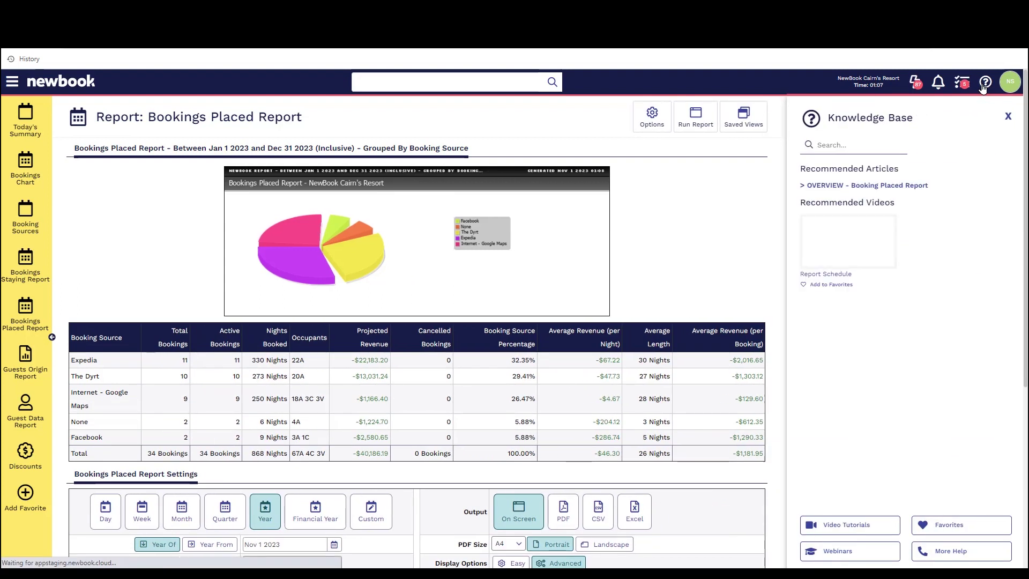
drag(803, 169, 894, 169)
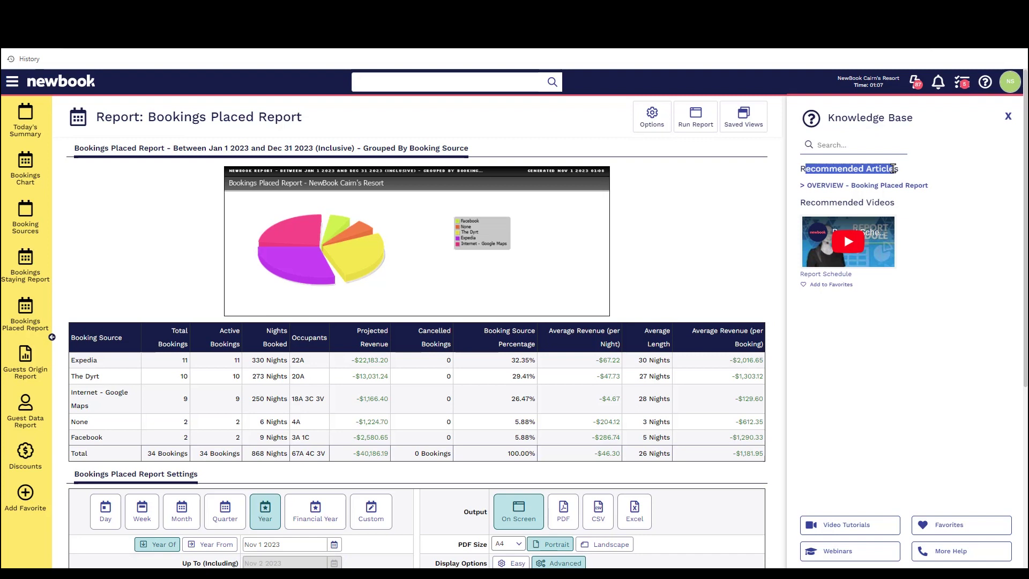